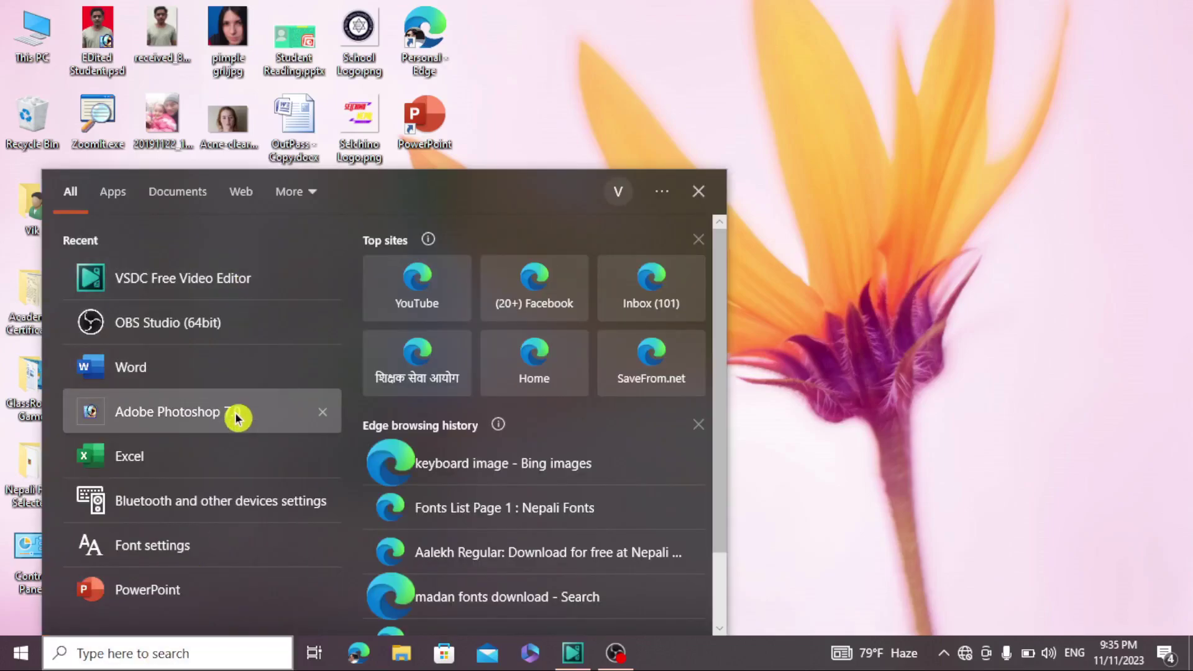
Step: Launch Adobe Photoshop 7 from the Start menu's Recent list
click(236, 418)
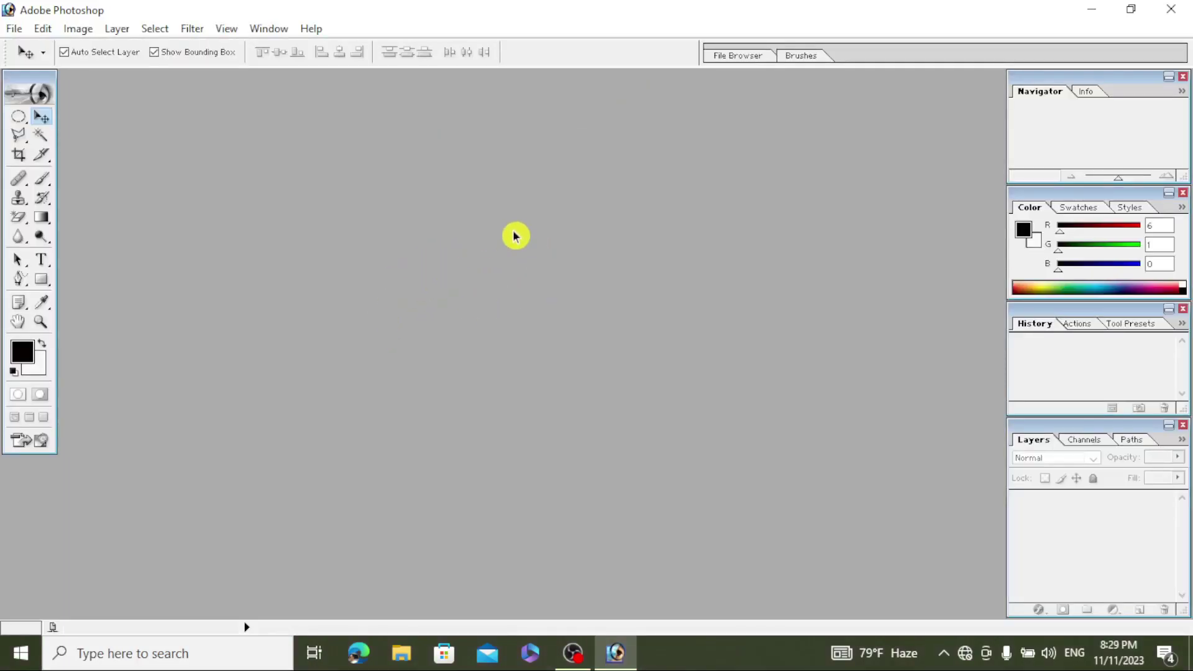
Step: Create a new white 1366 × 1366 pixel document at 300 pixels/inch
click(14, 29)
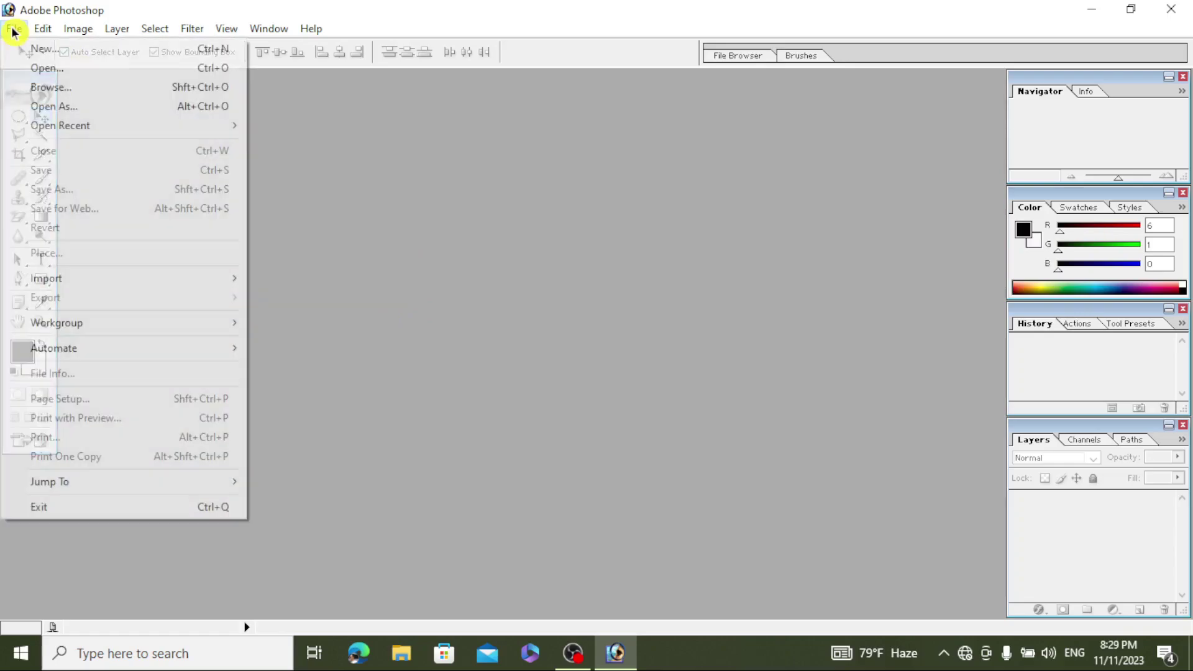
click(39, 50)
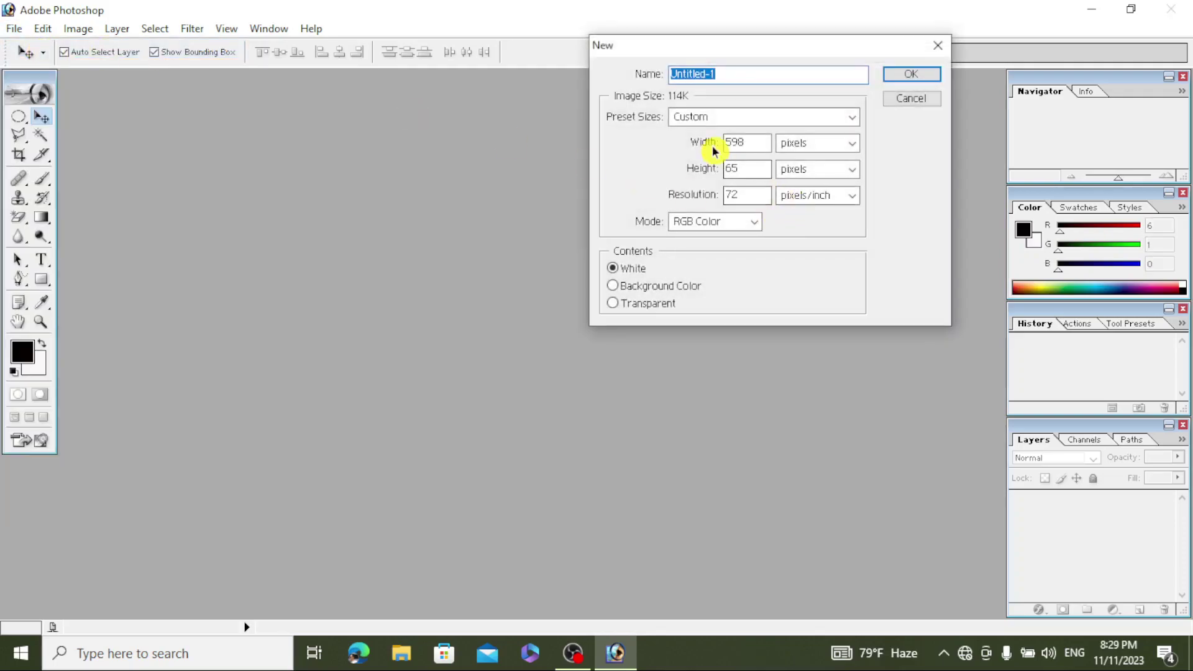
drag(746, 142, 706, 143)
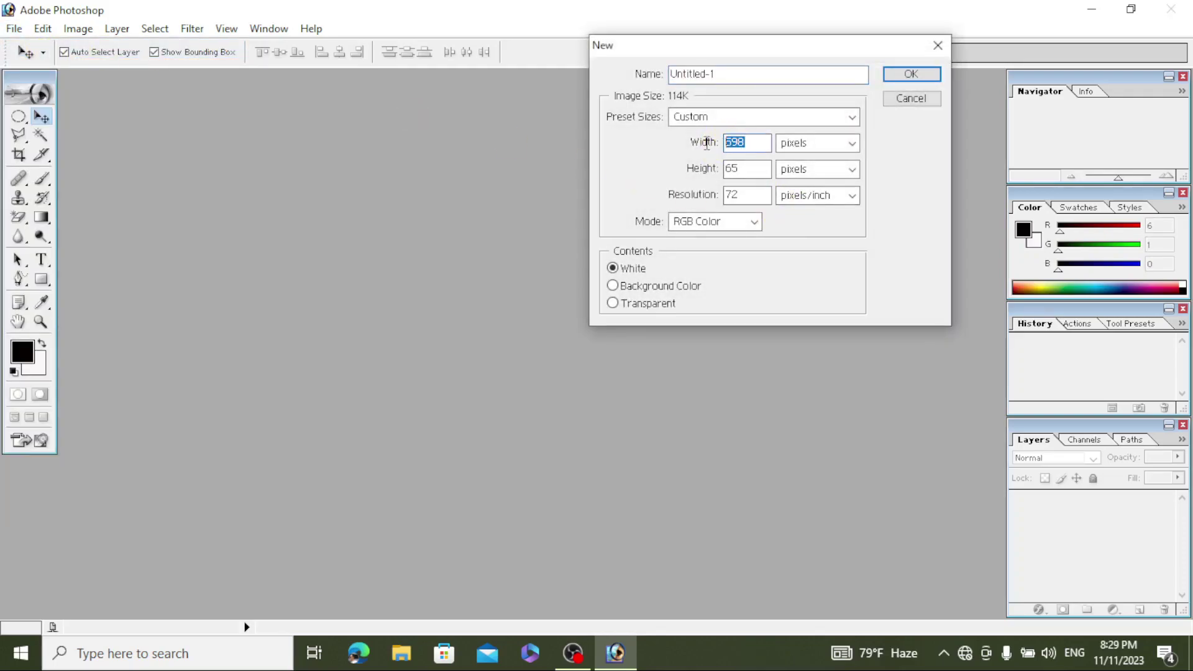
text(1366)
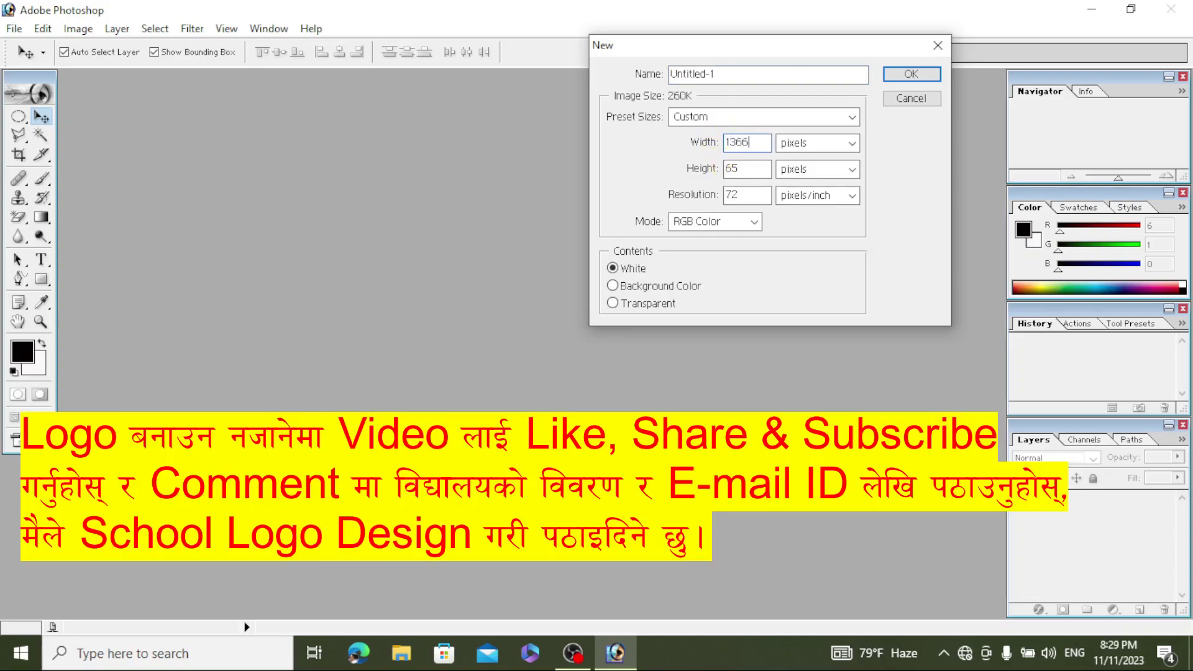
drag(748, 169, 706, 175)
text(1366)
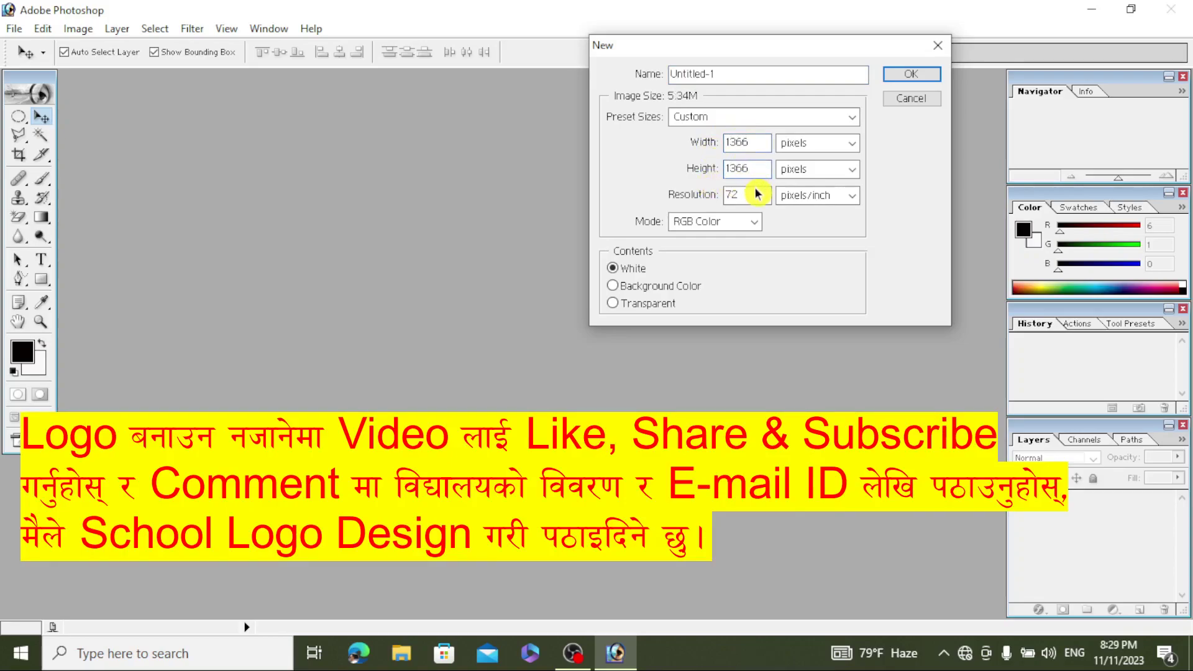
click(751, 195)
drag(745, 195, 720, 197)
text(300)
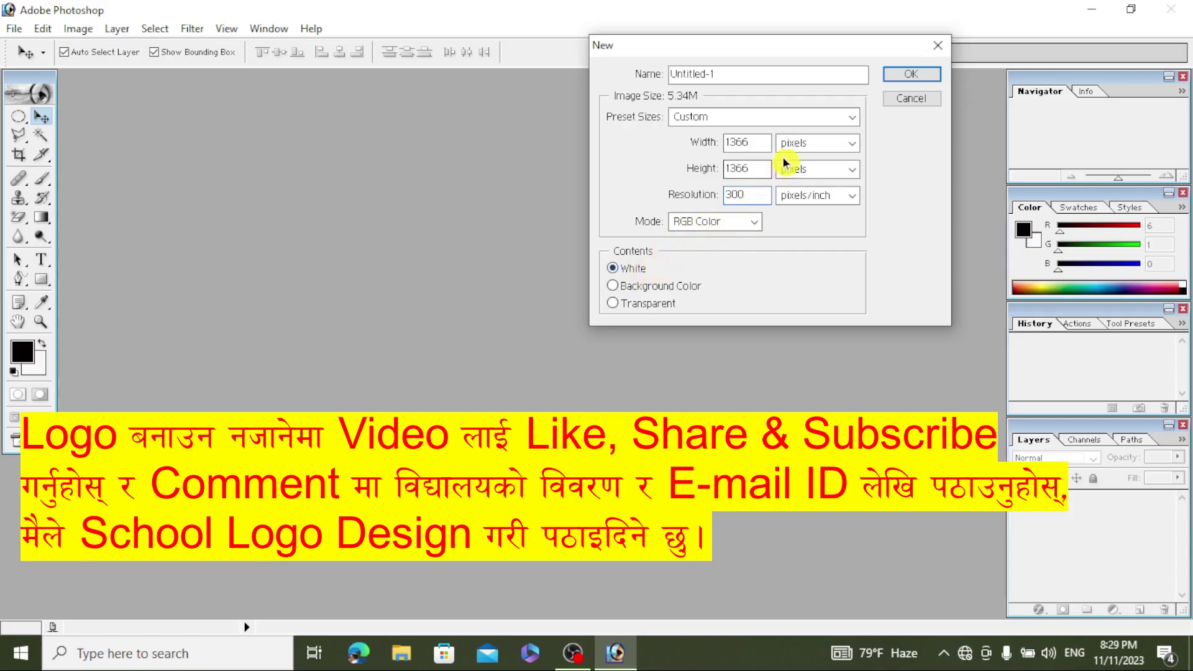
click(896, 77)
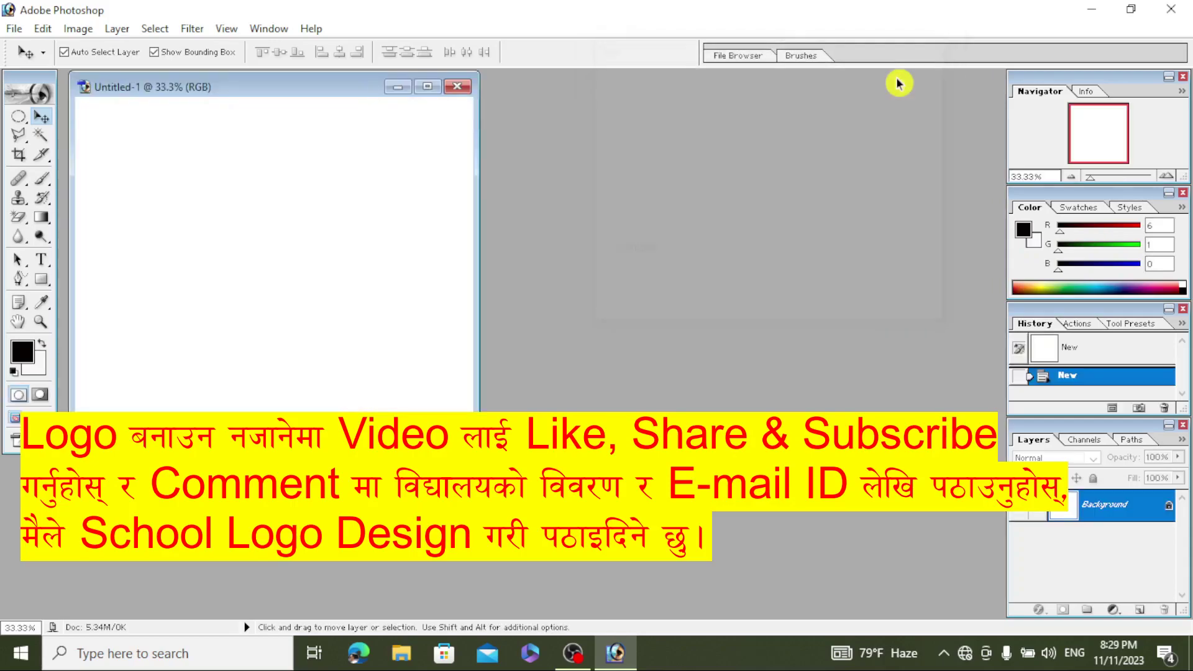
Step: Maximize the document window and convert the Background into an editable Layer 0
click(429, 90)
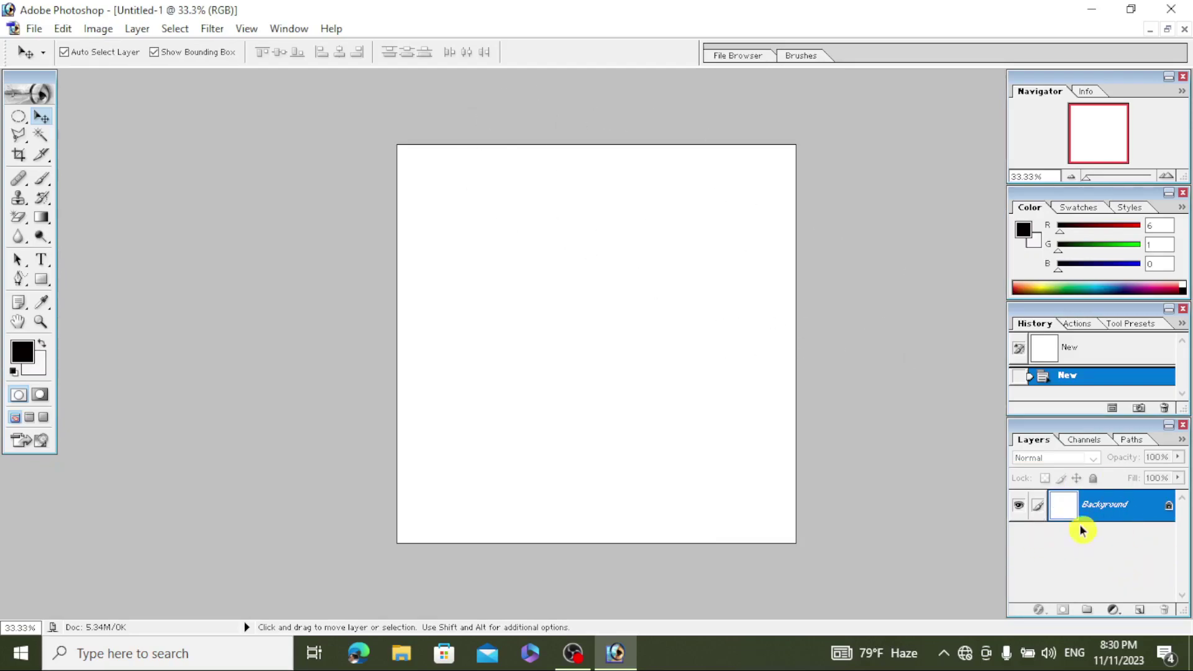
click(1073, 493)
double_click(1140, 508)
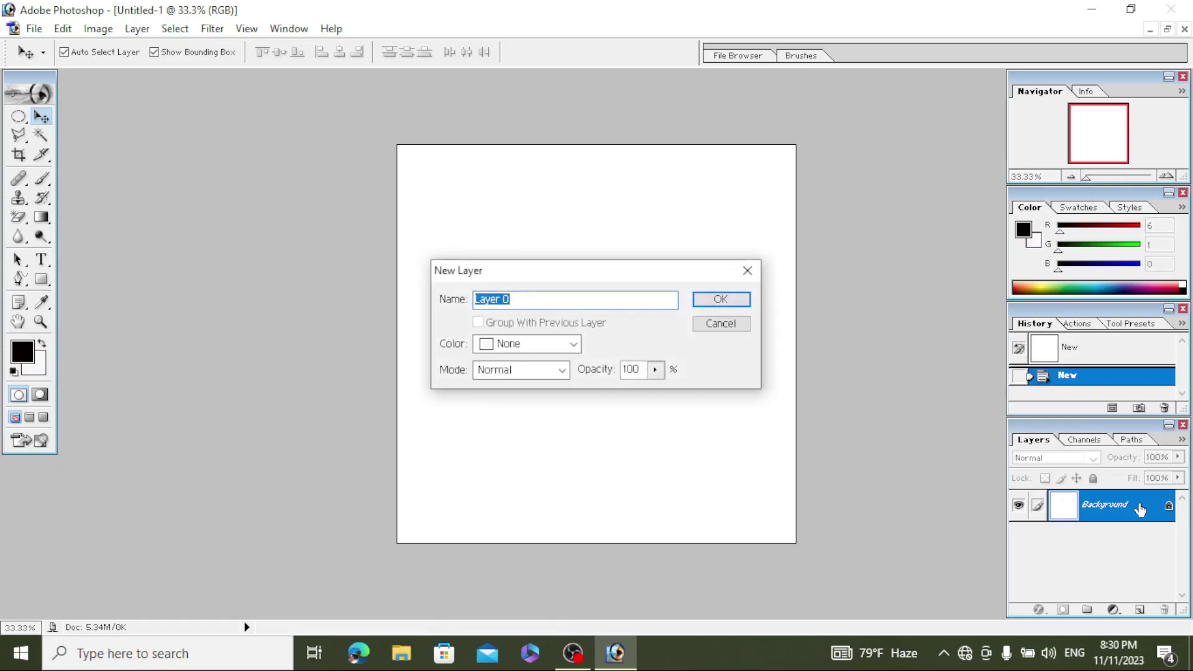
click(719, 302)
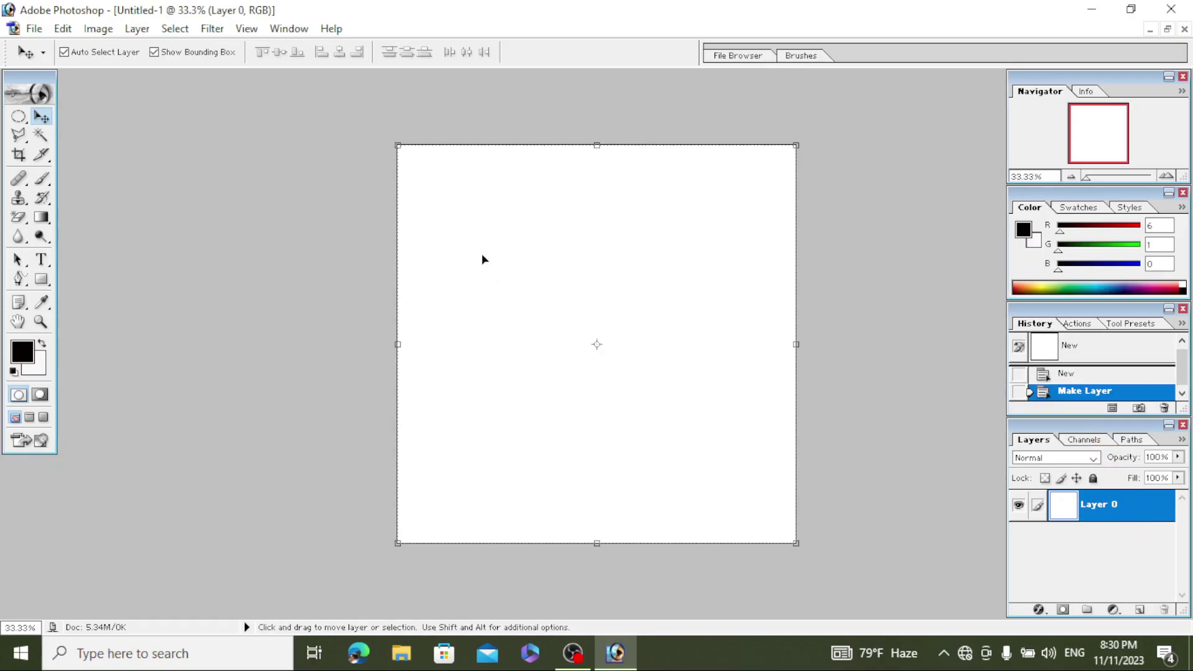
Step: Draw a large elliptical selection that nearly fills the canvas
click(22, 123)
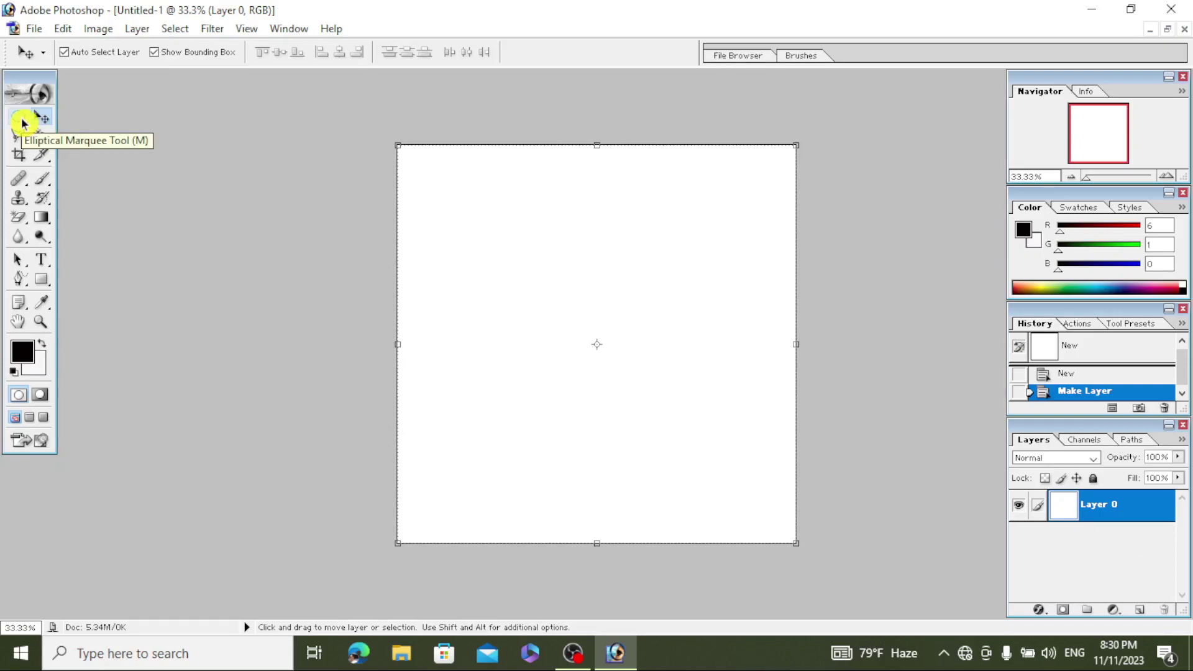
click(22, 123)
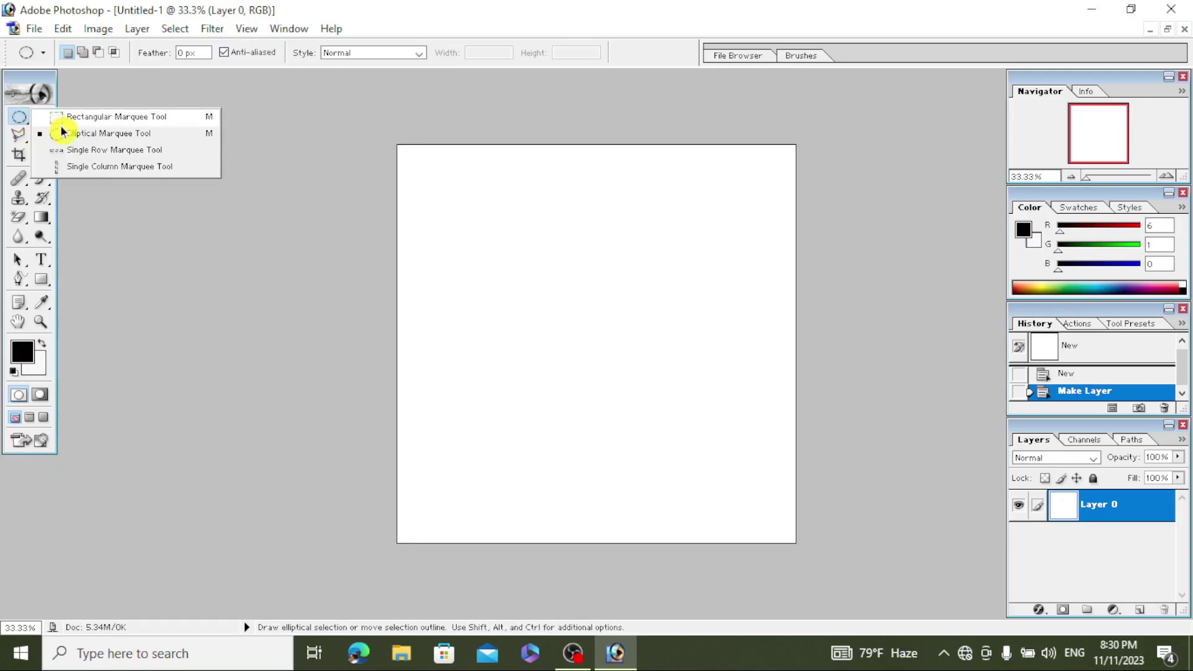
click(86, 132)
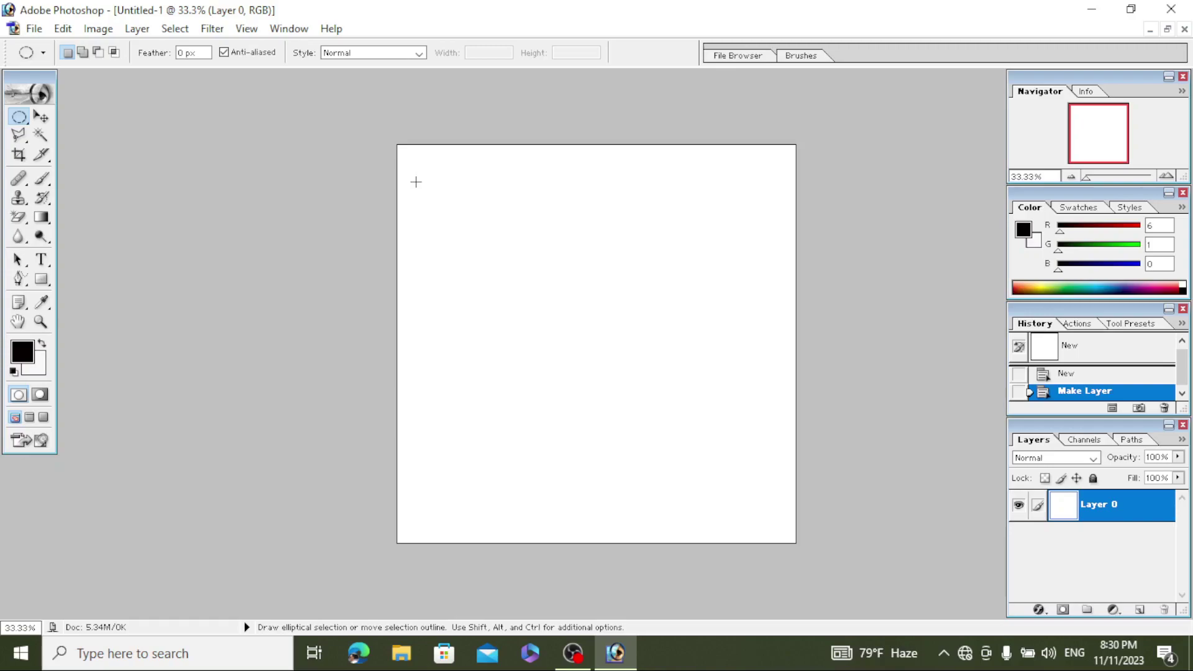
drag(417, 182, 702, 376)
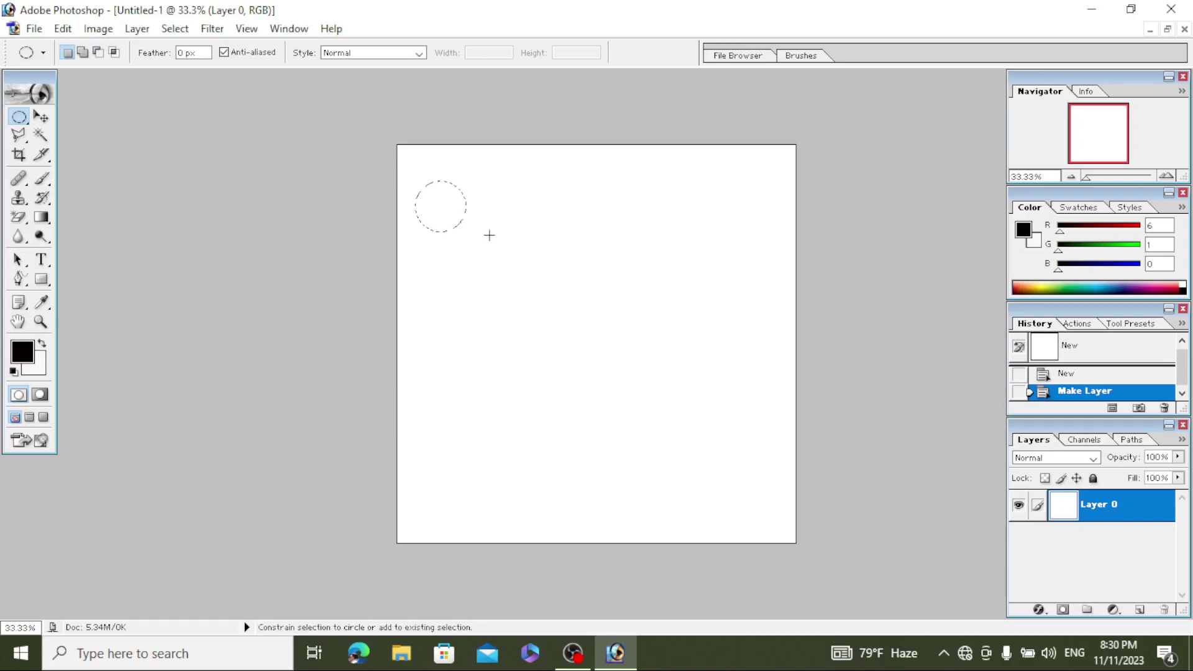
drag(873, 439, 1171, 503)
mouse_move(1171, 504)
mouse_down()
mouse_move(1190, 534)
mouse_move(1190, 515)
mouse_up()
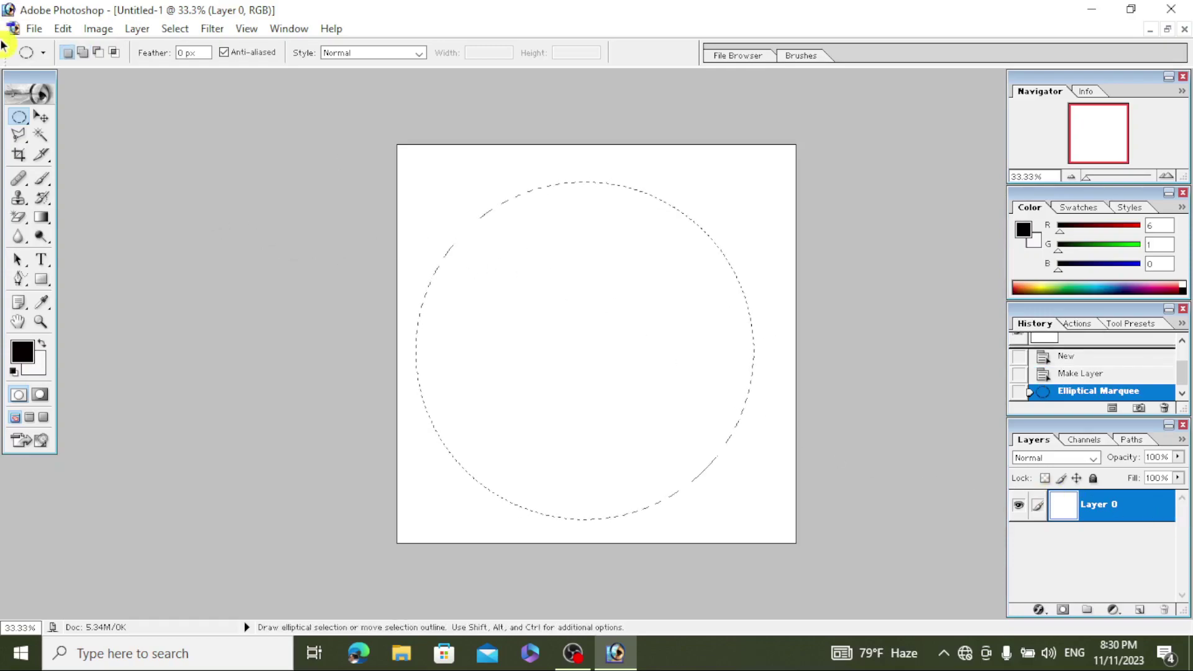
Step: Copy the circular selection onto a new Layer 1 above Layer 0
click(41, 118)
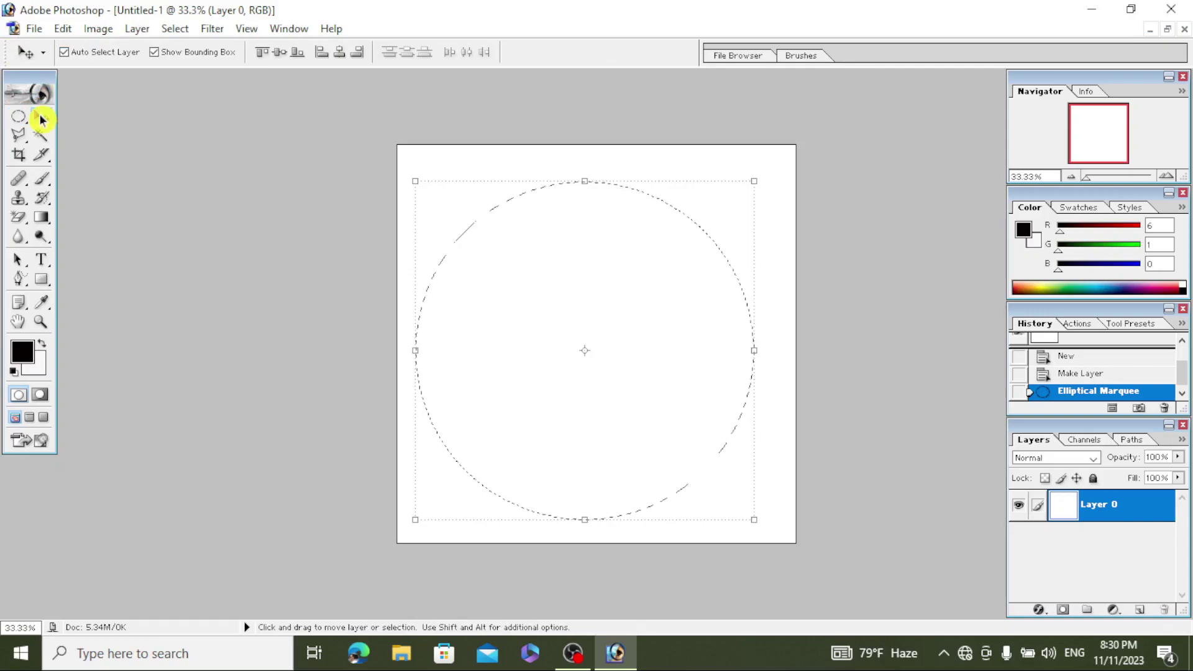
key(shift+Right)
key(shift+Right)
key(shift+Right)
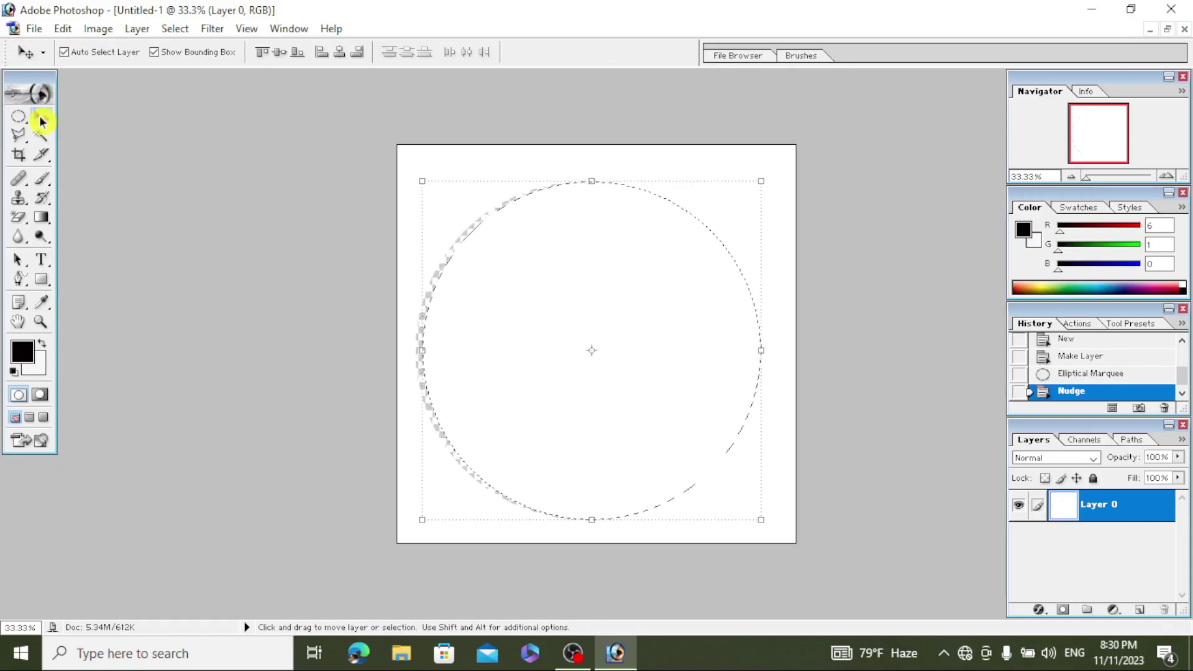
key(shift+Right)
key(shift+Right)
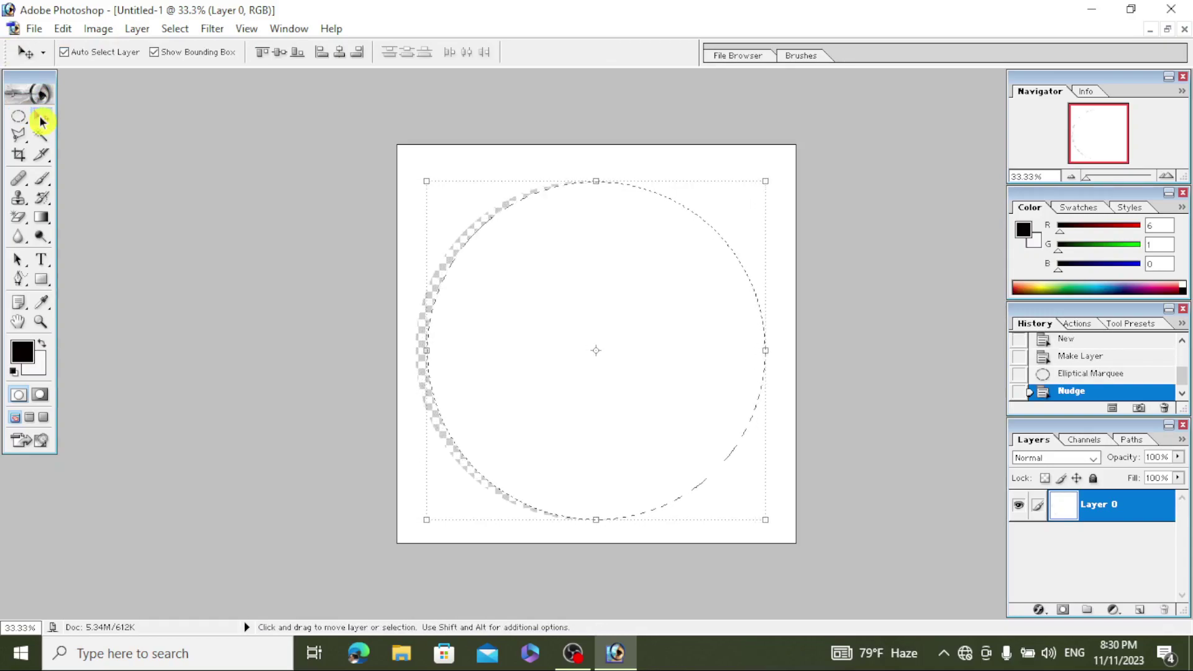
key(ctrl+z)
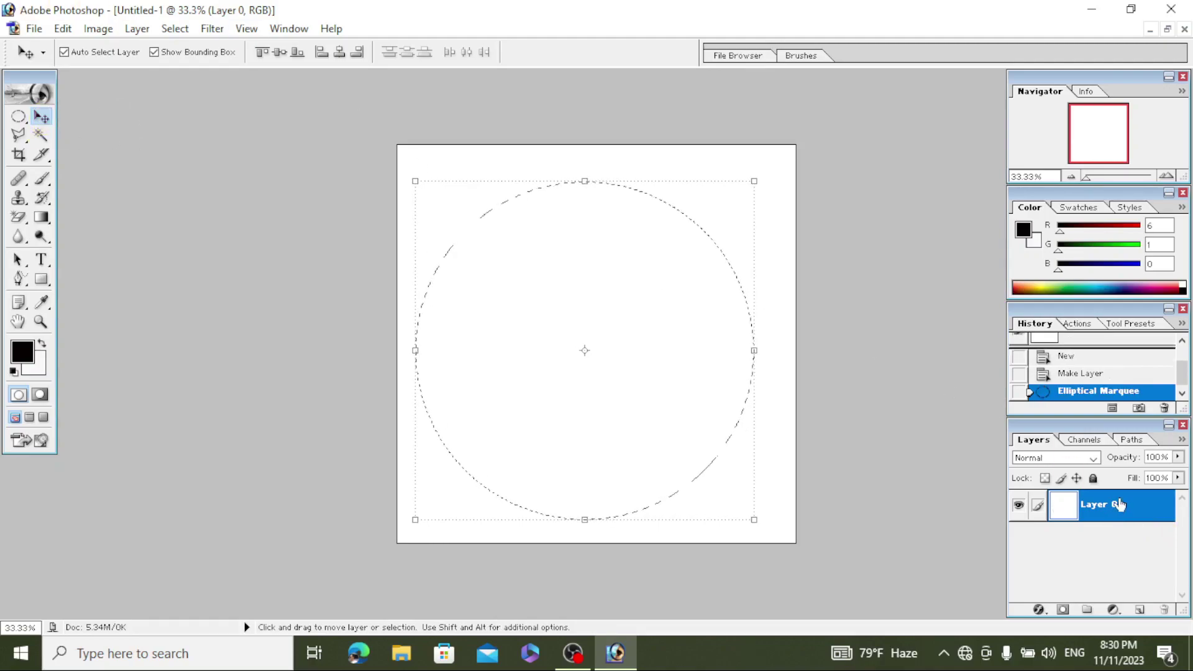
key(ctrl+j)
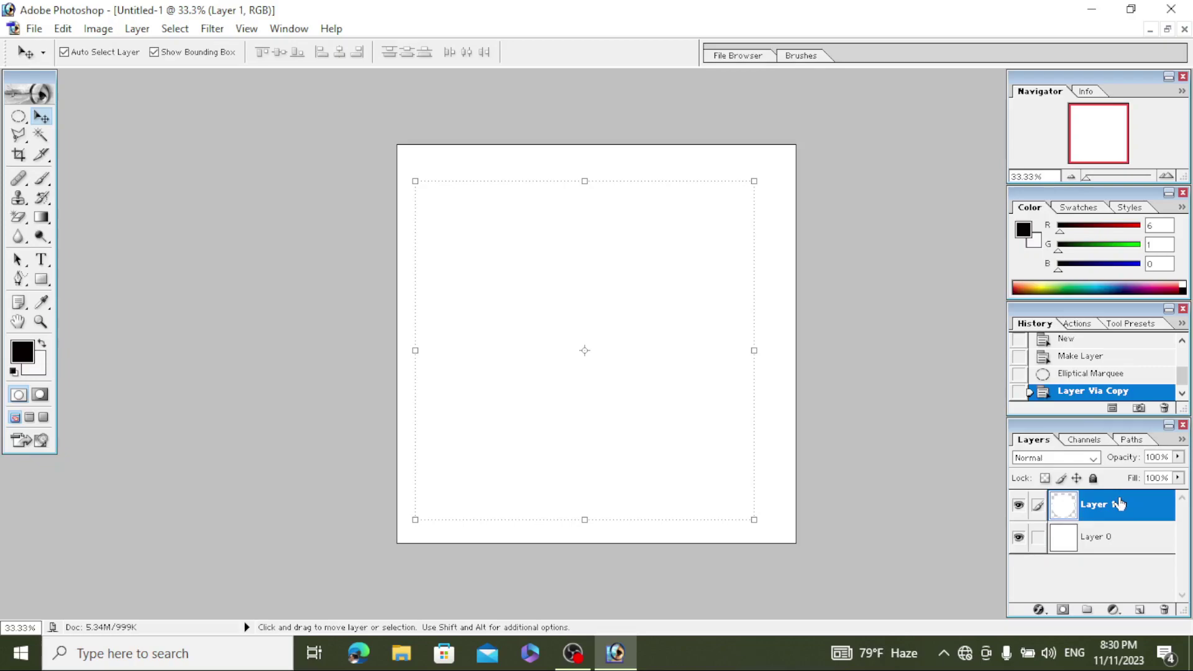
Step: Give Layer 1's circle a 7 px dark navy (020527) Stroke layer style
click(137, 29)
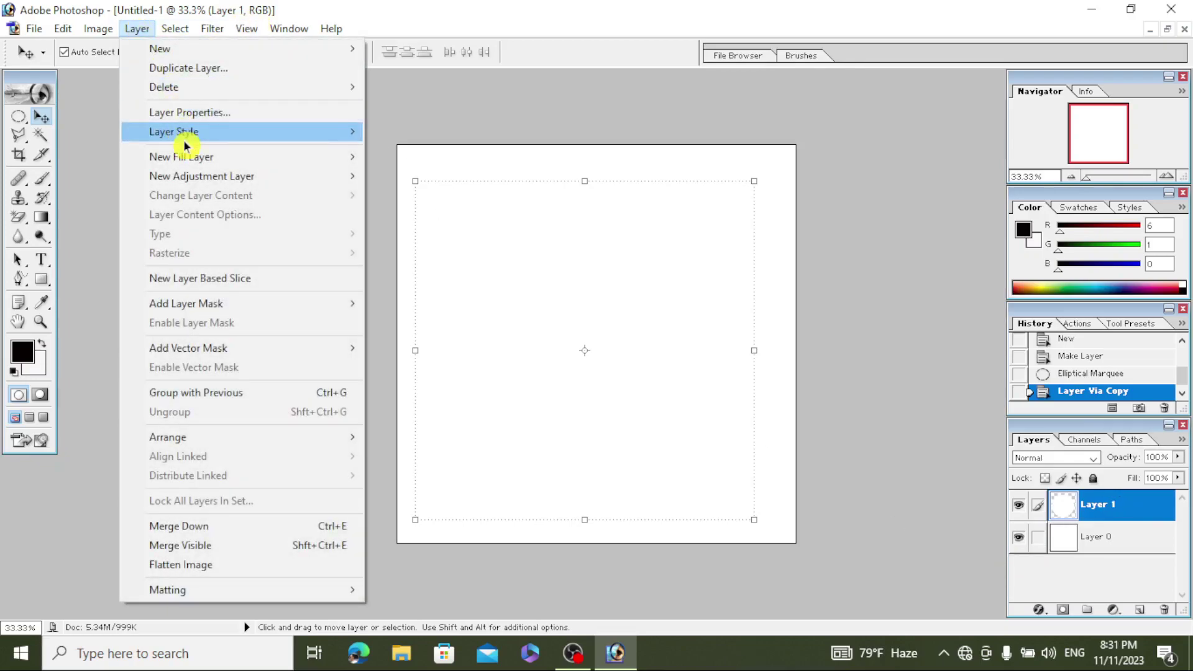
mouse_move(173, 131)
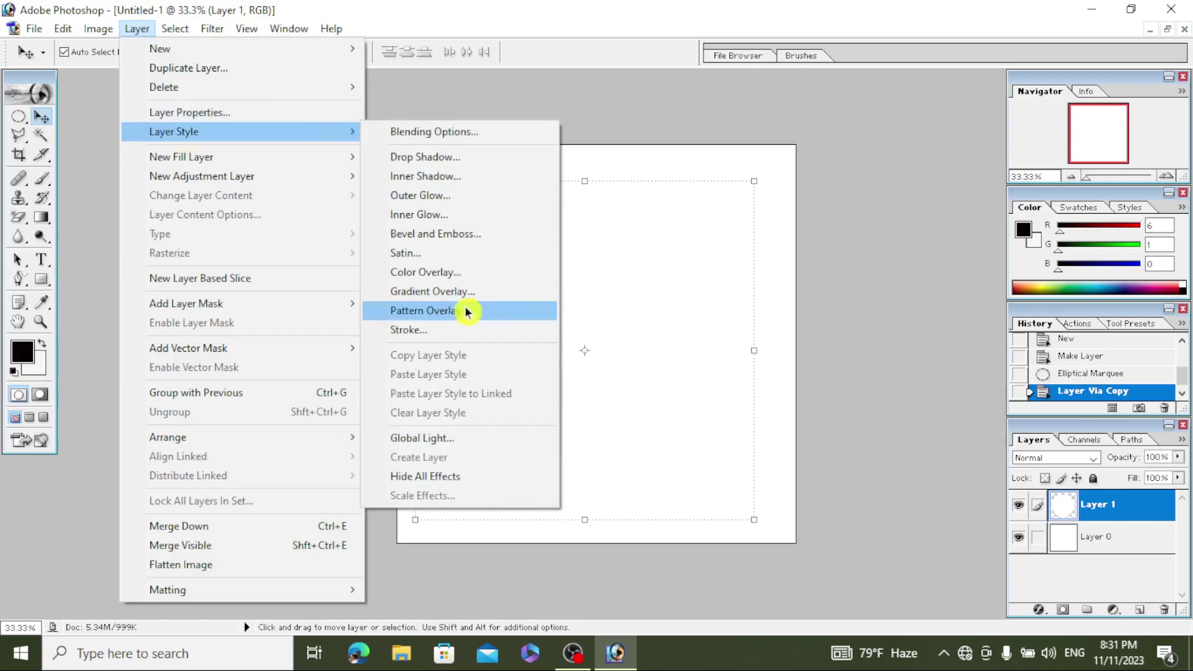
click(426, 329)
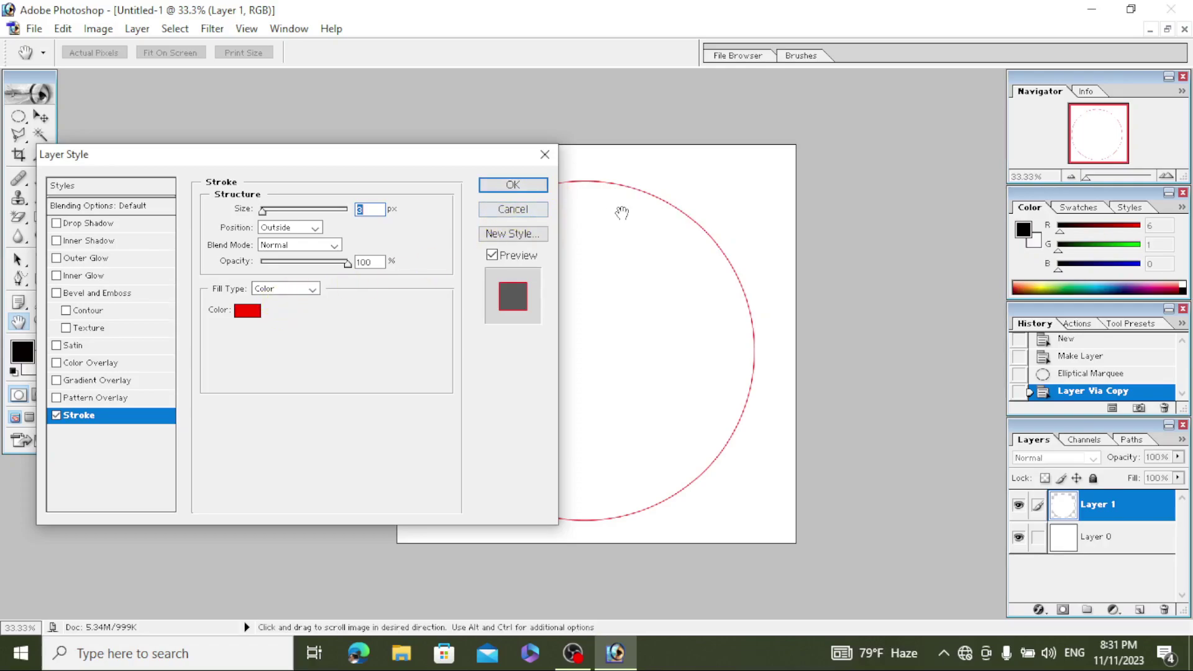
click(249, 309)
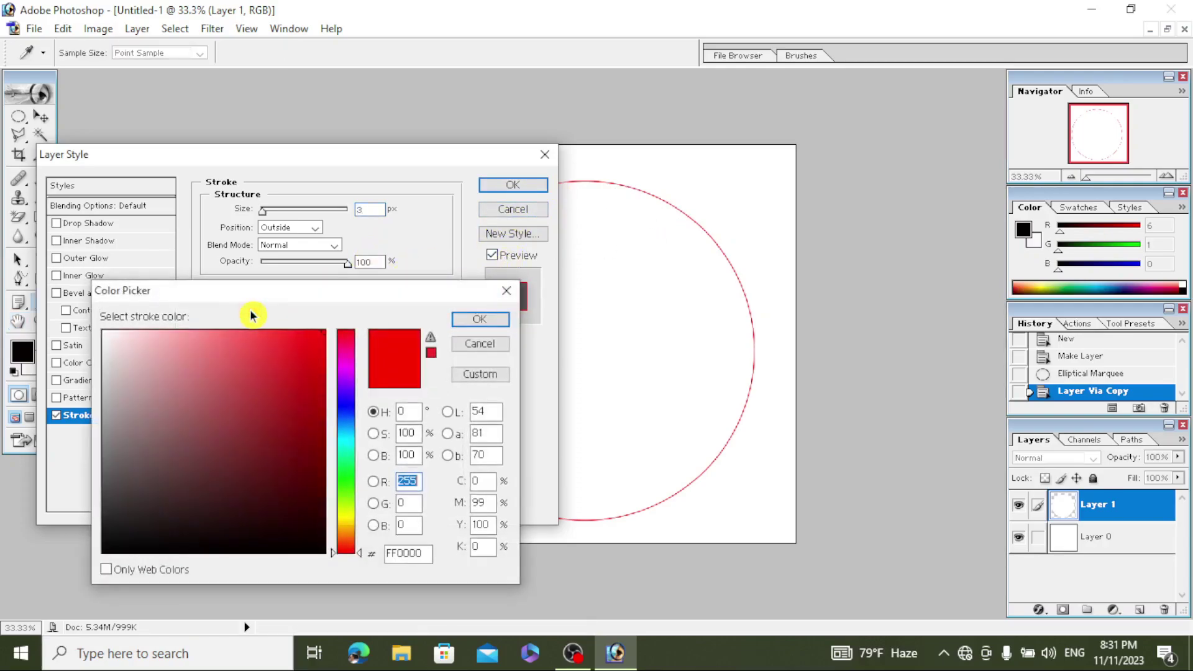
click(346, 407)
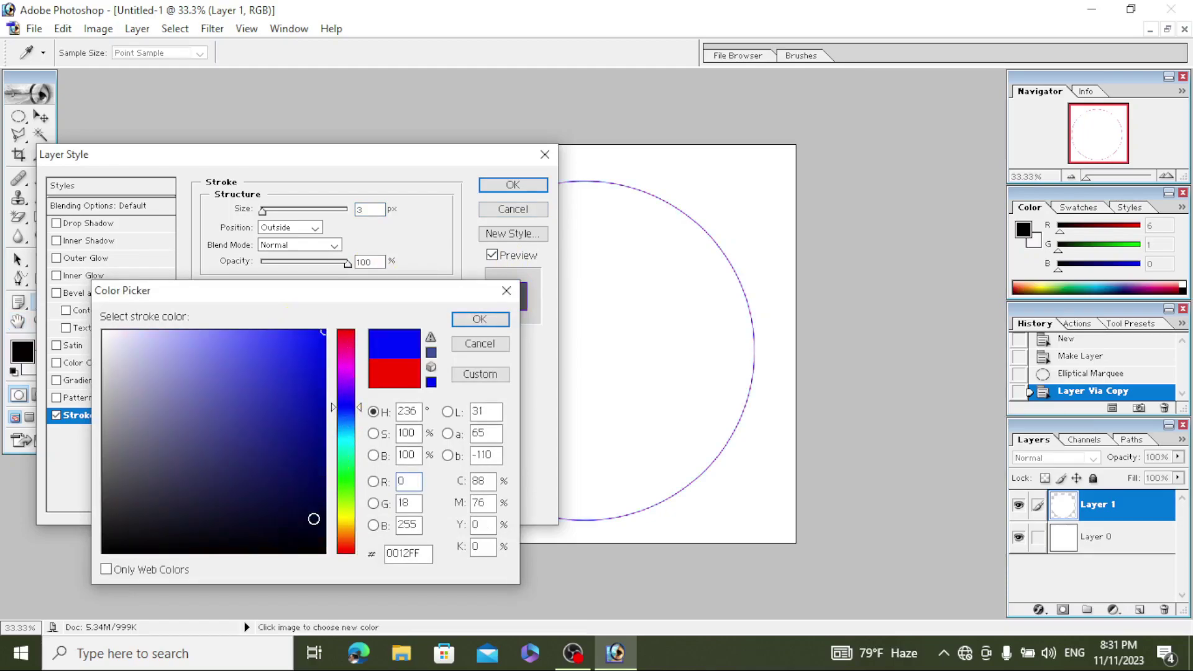
click(313, 518)
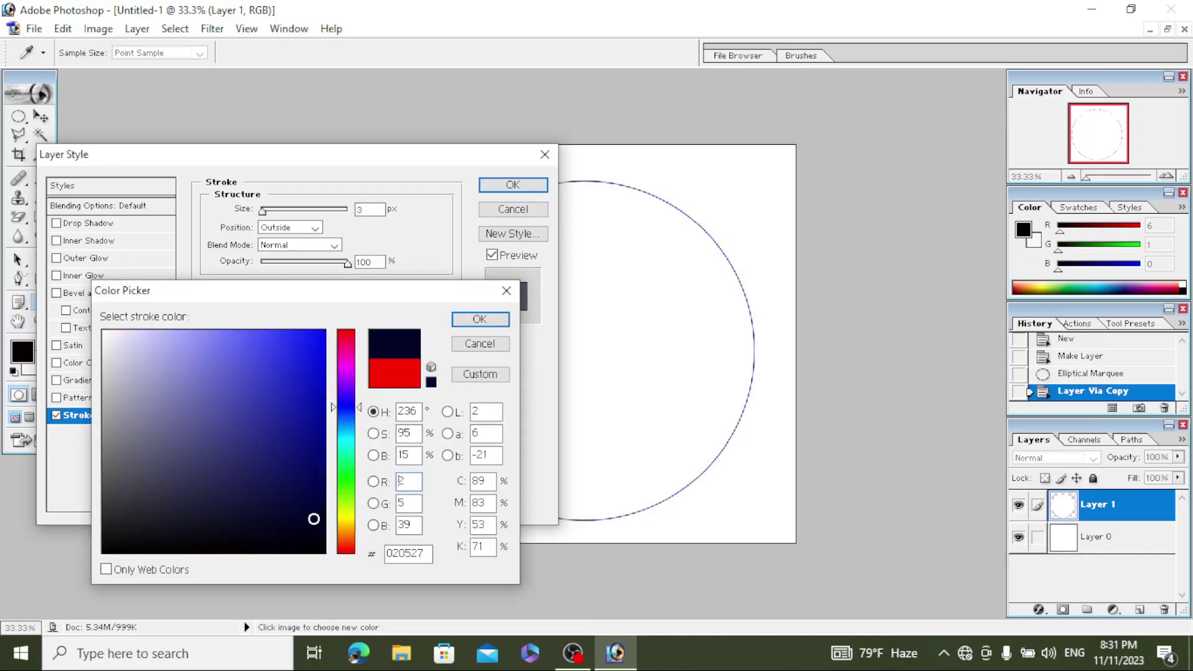
click(479, 319)
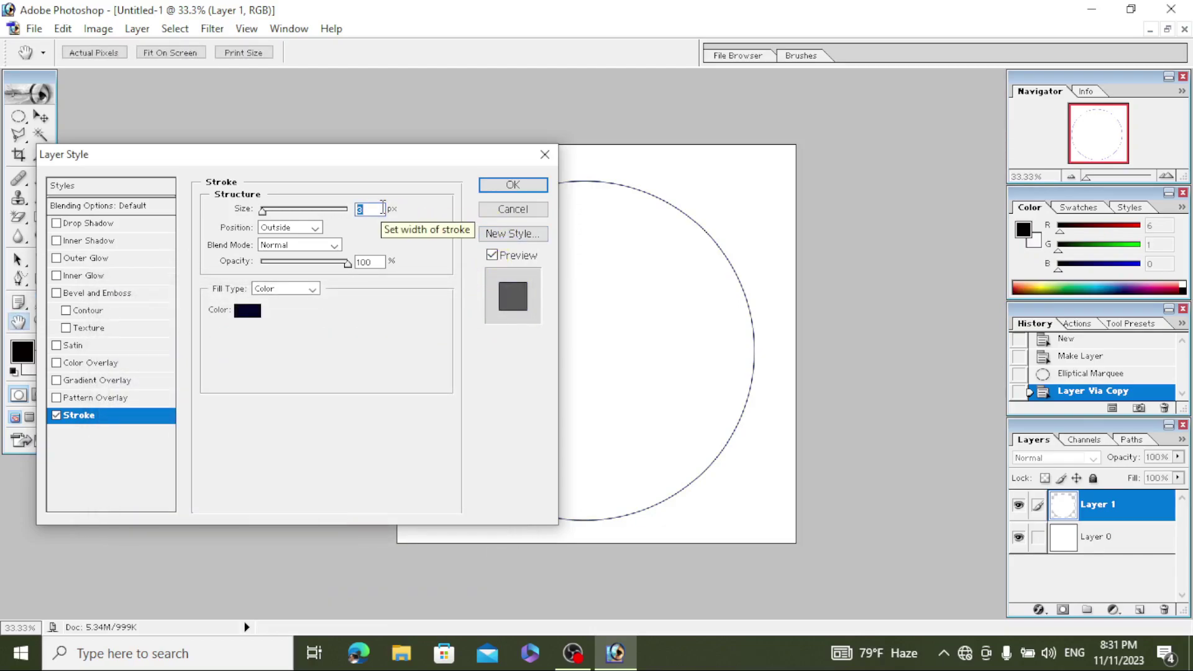
text(7)
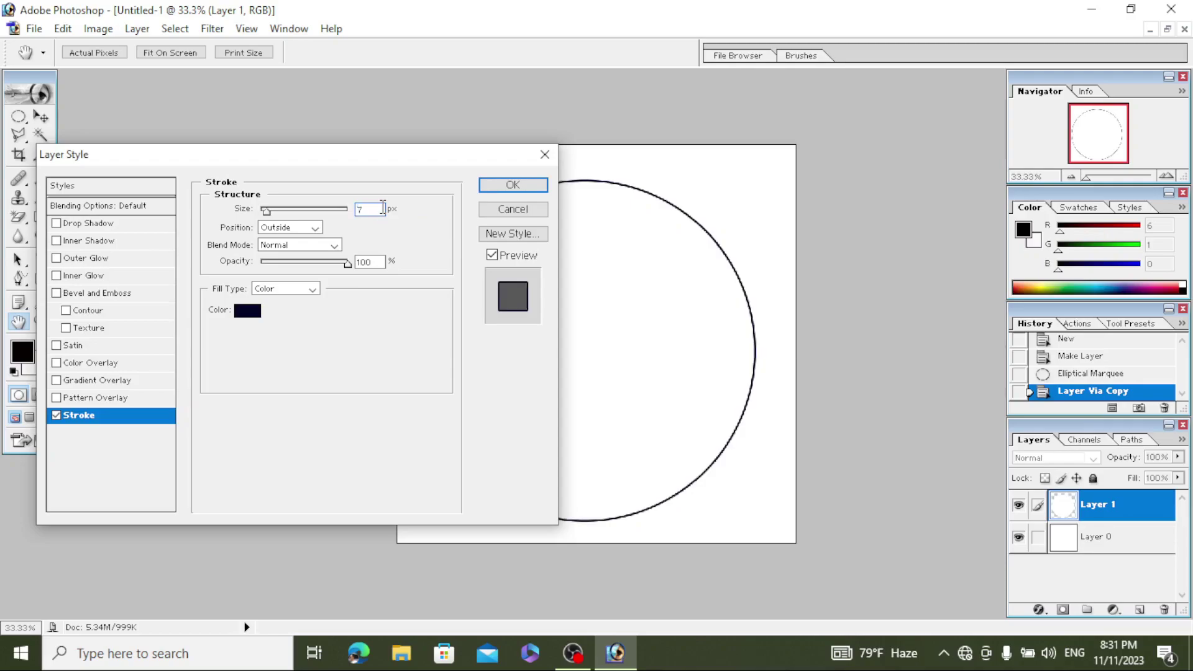
click(501, 187)
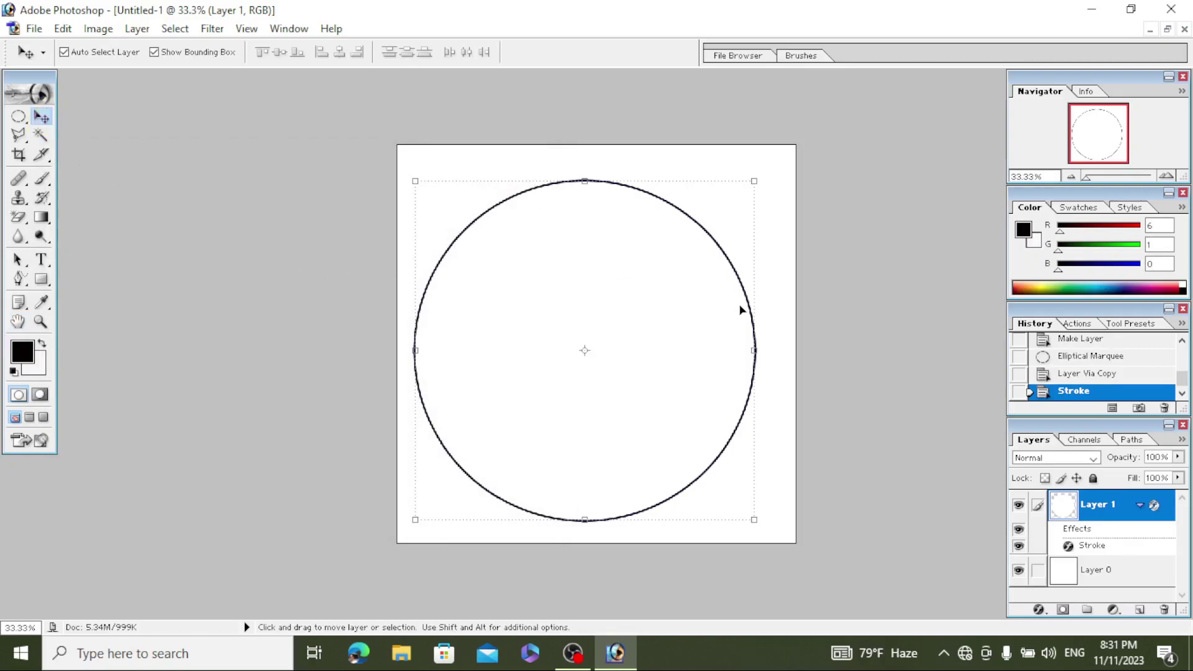
Step: Nudge the stroked circle slightly right and up toward the canvas centre
key(Right)
key(Right)
key(Right)
key(Right)
key(Right)
key(Right)
key(Right)
key(Right)
key(Right)
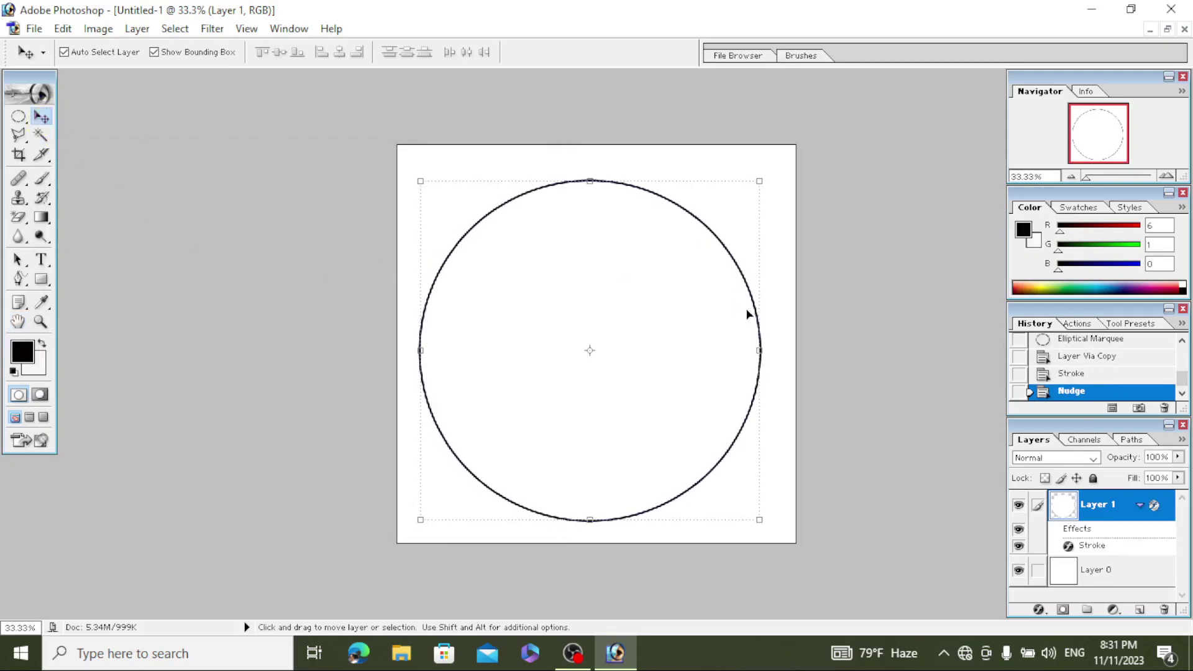
key(Right)
key(Right)
key(Right)
key(Right)
key(Right)
key(Right)
key(Up)
key(Up)
key(Up)
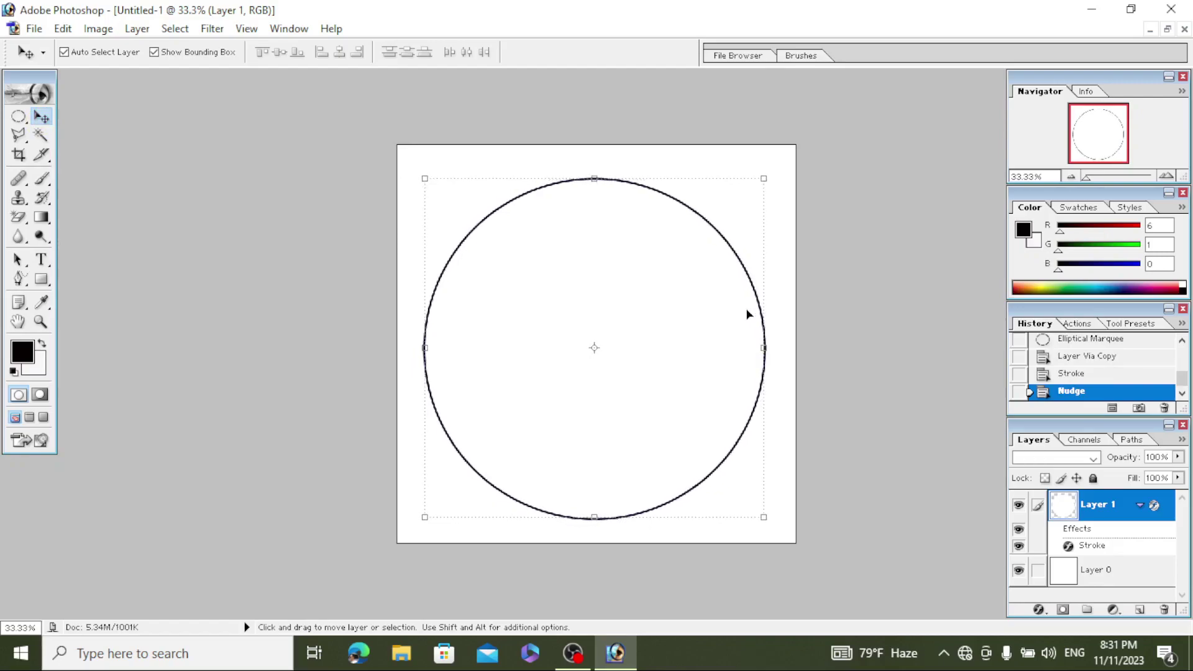
key(Up)
key(Up)
key(Up)
key(Right)
key(Right)
key(Right)
key(Right)
key(Right)
key(Right)
key(Right)
key(Right)
key(Right)
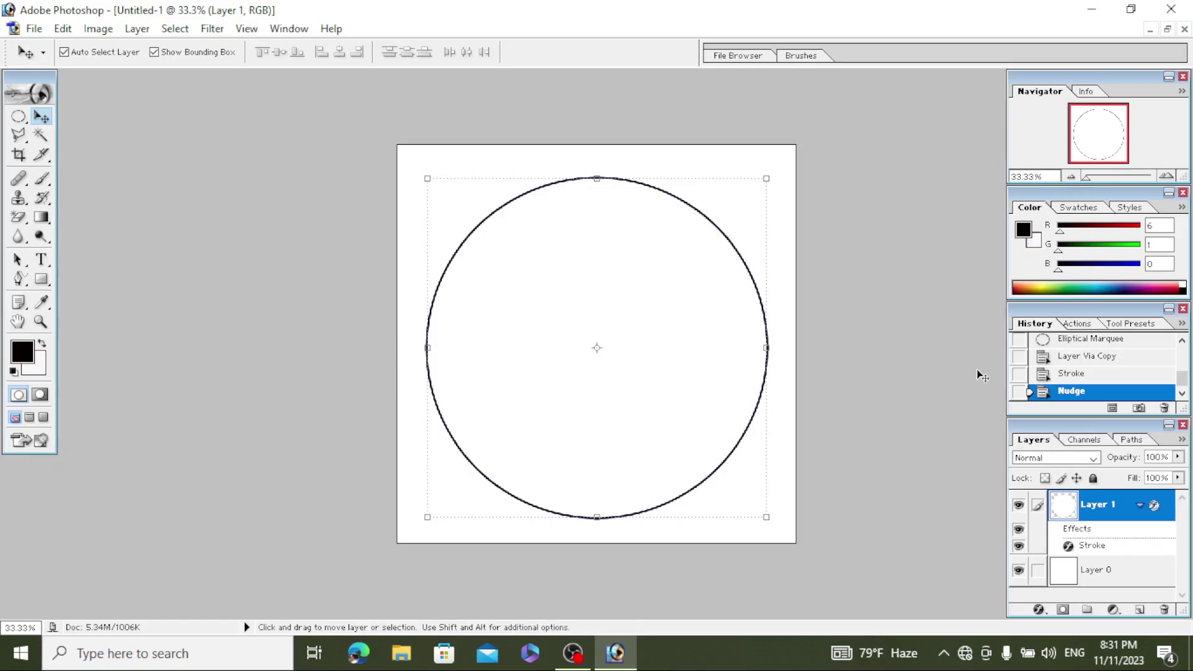
Step: Zoom to 50% and duplicate Layer 1 as Layer 1 copy
key(ctrl+plus)
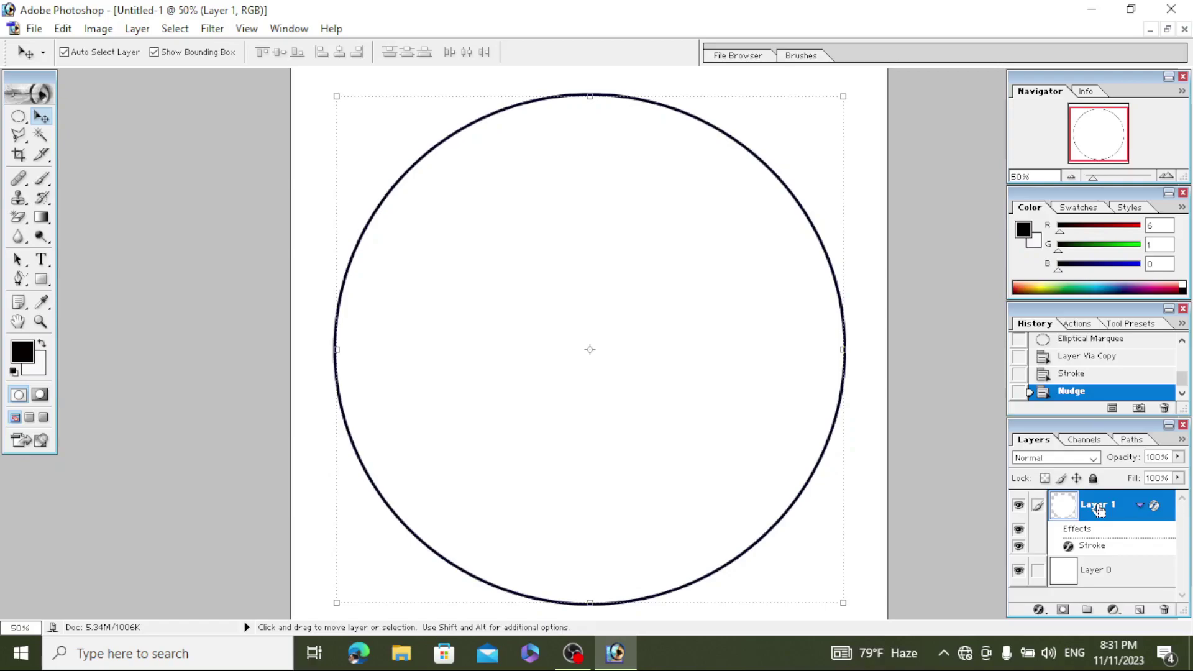
key(ctrl+j)
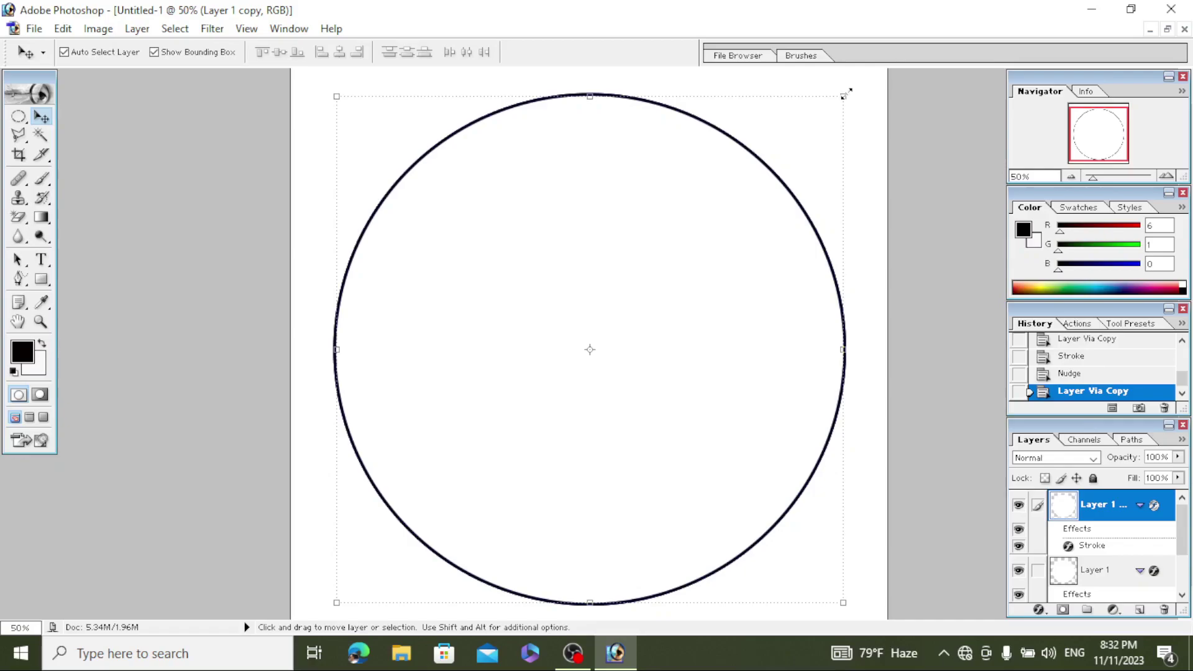
key(shift+alt)
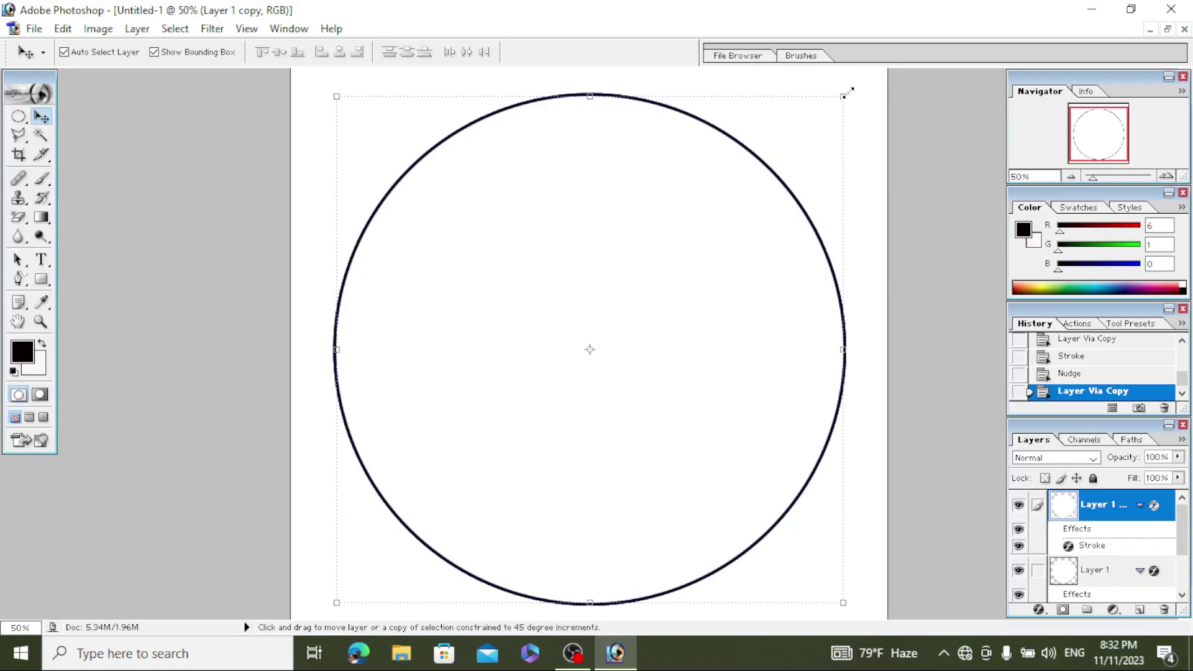
Step: Shrink the copy to 92.6% around its centre, give it a 4 px stroke, and duplicate it
drag(848, 91, 830, 111)
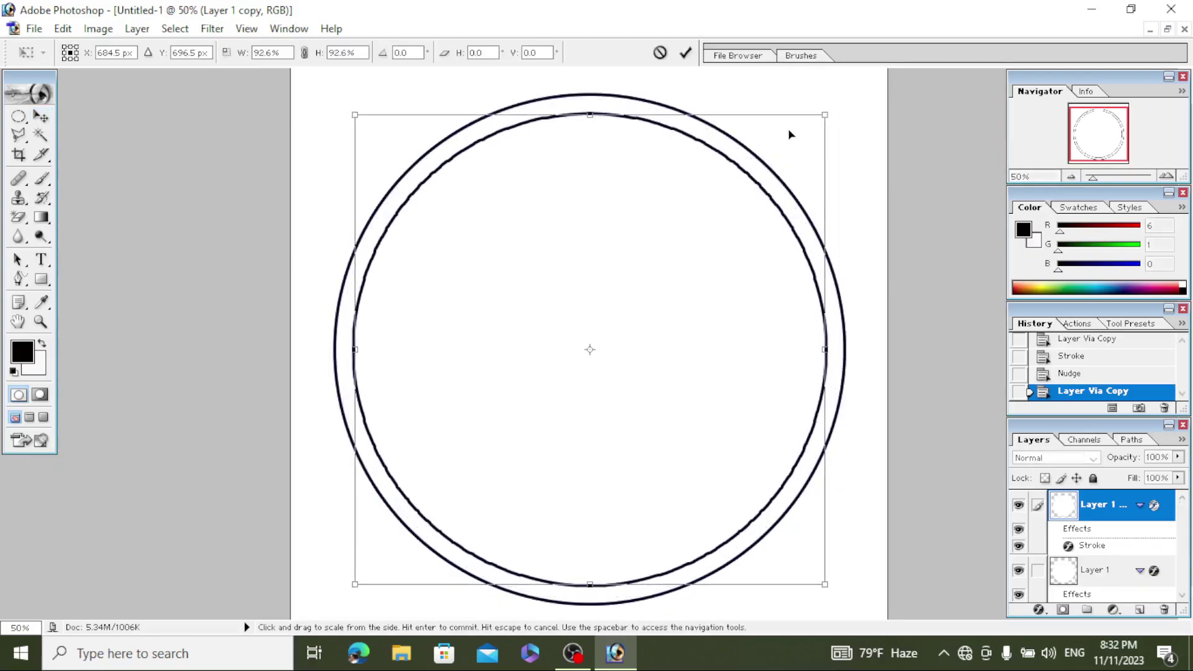
click(685, 55)
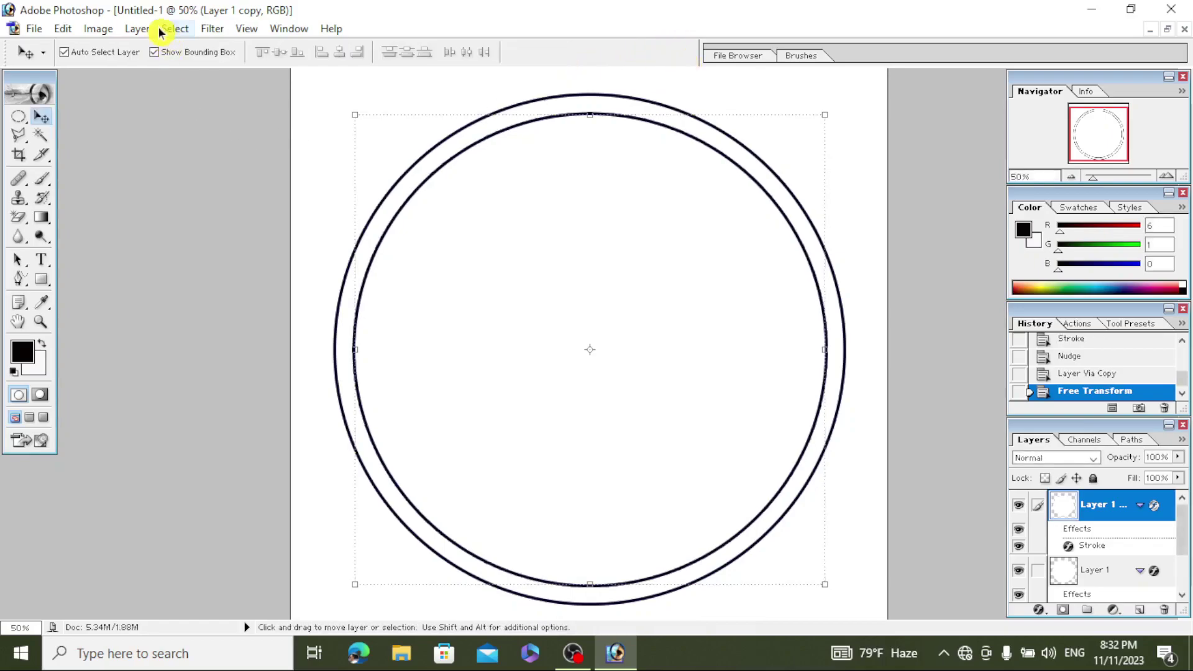
click(137, 28)
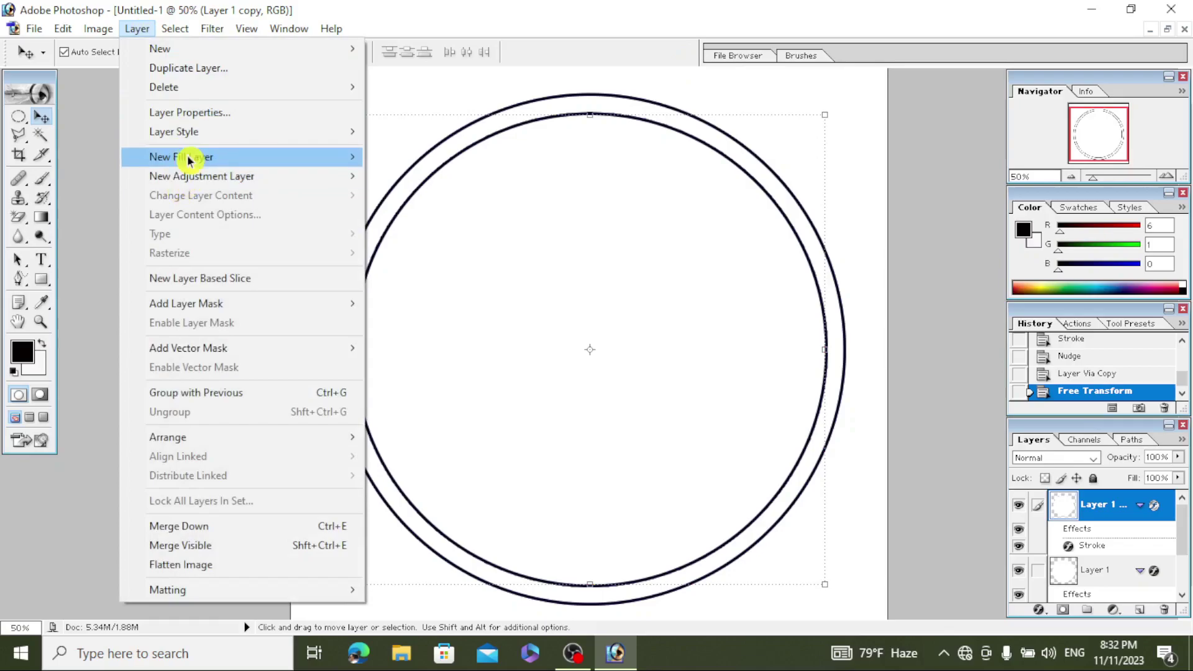
mouse_move(174, 132)
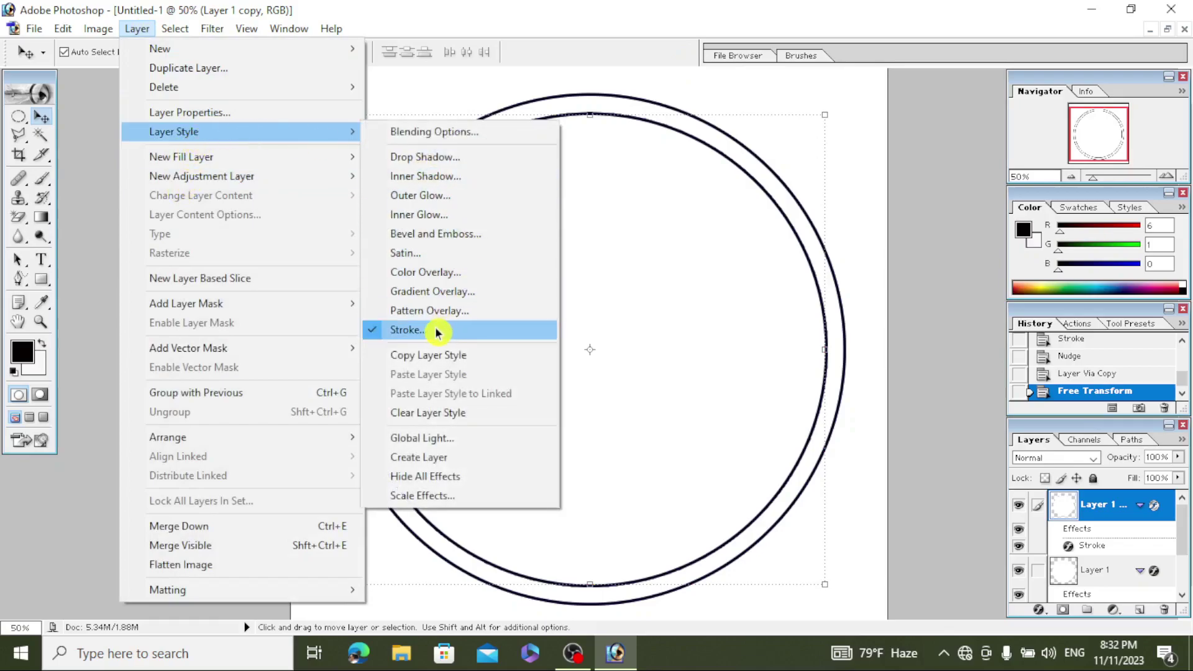
click(409, 330)
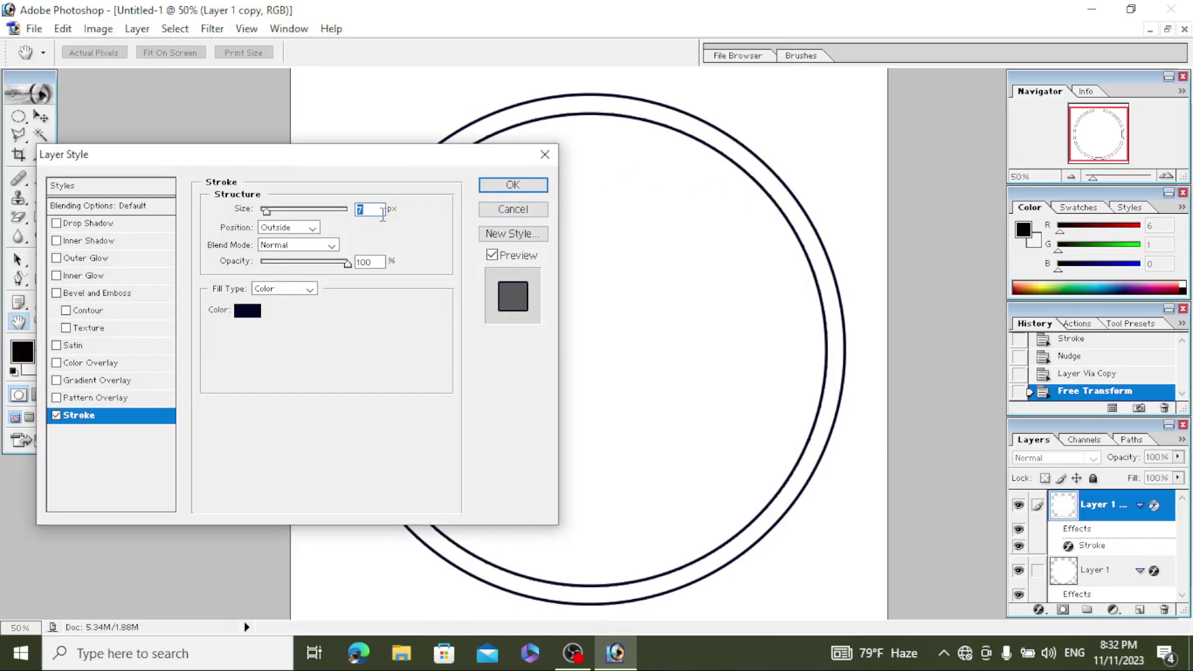
click(490, 185)
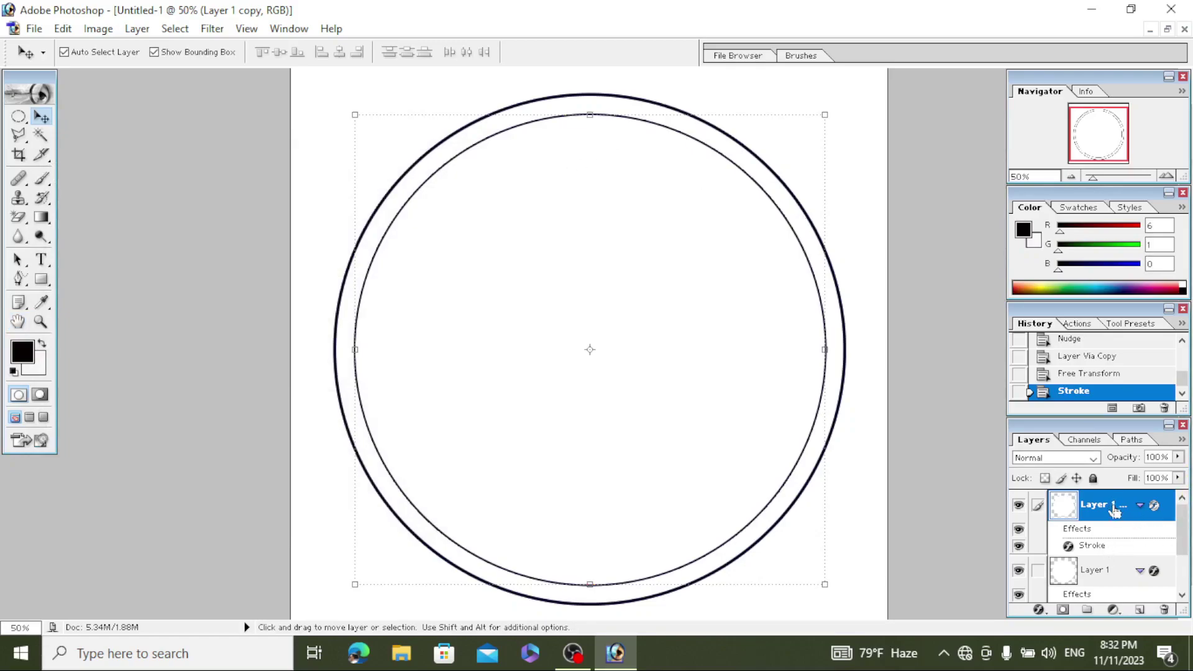
key(ctrl+j)
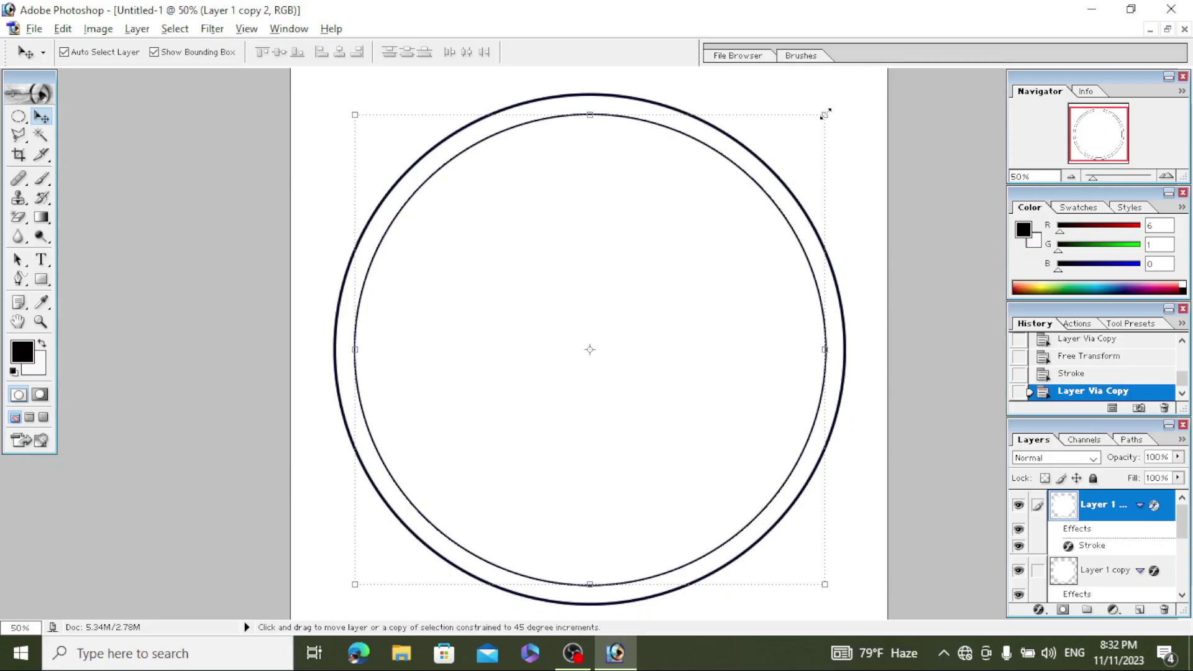
Step: Scale Layer 1 copy 2 down to about 62% to form the smallest concentric circle
drag(824, 115, 765, 214)
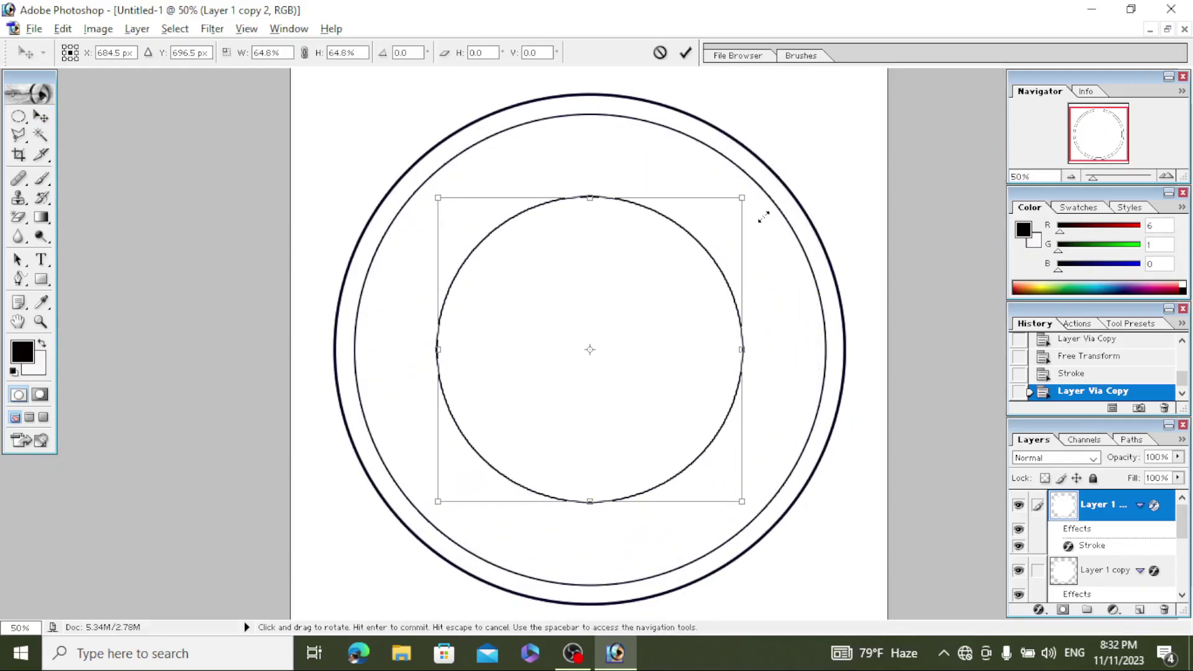
mouse_move(763, 217)
mouse_down()
mouse_move(754, 232)
mouse_move(762, 226)
mouse_up()
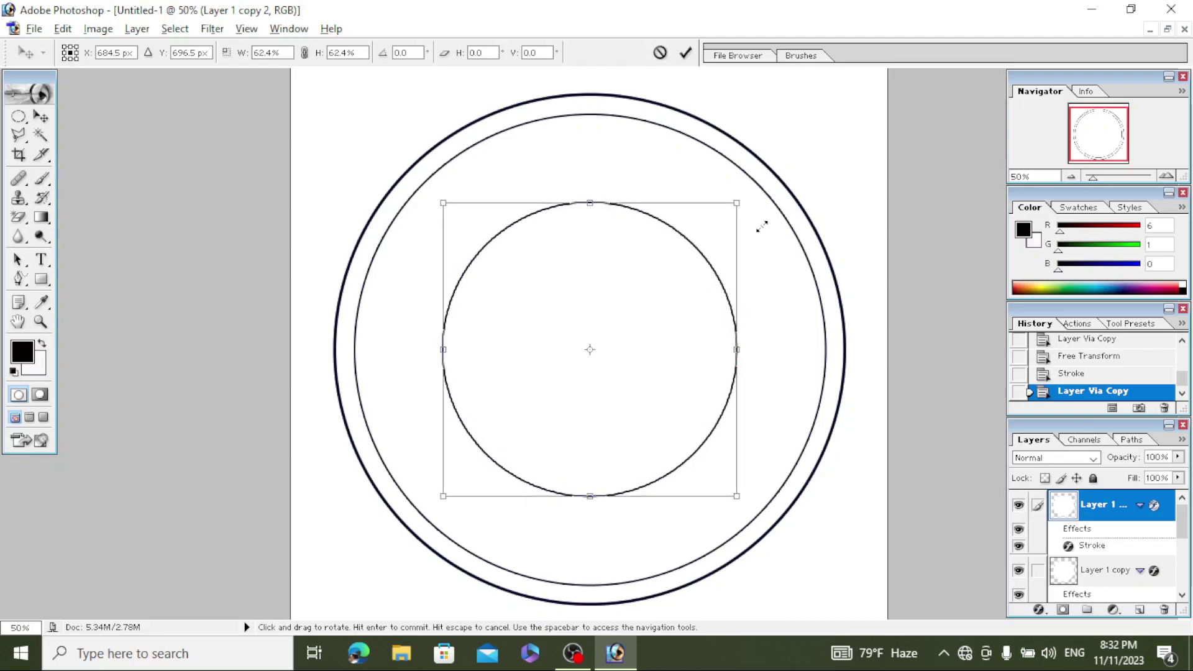
click(684, 58)
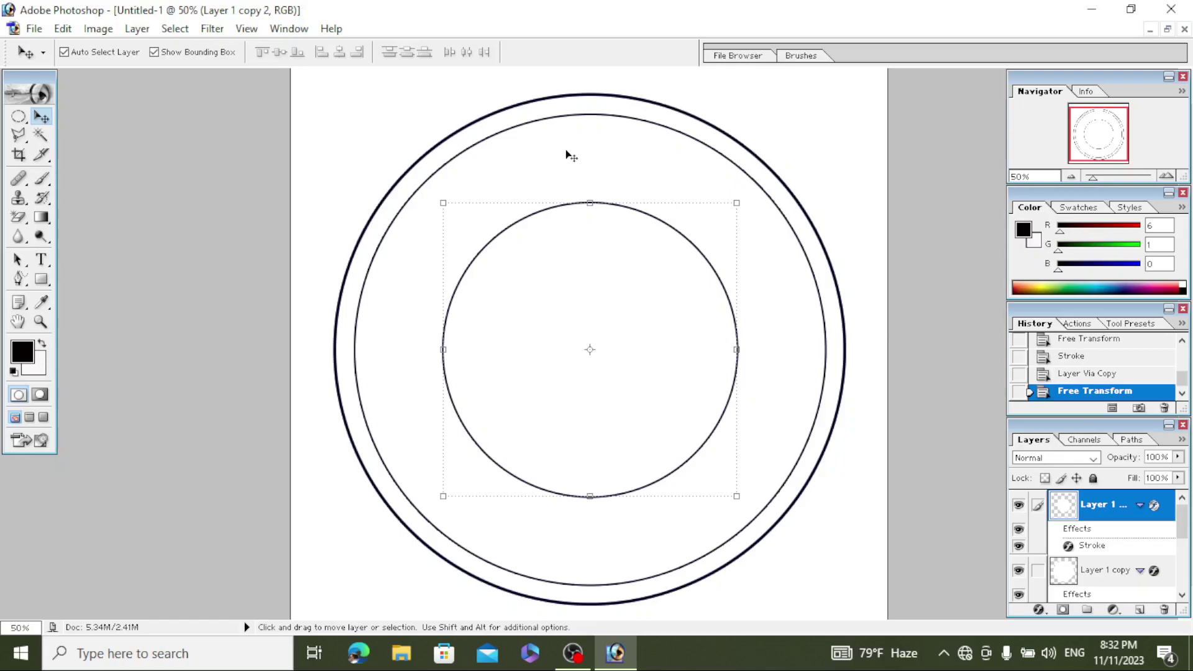
click(520, 131)
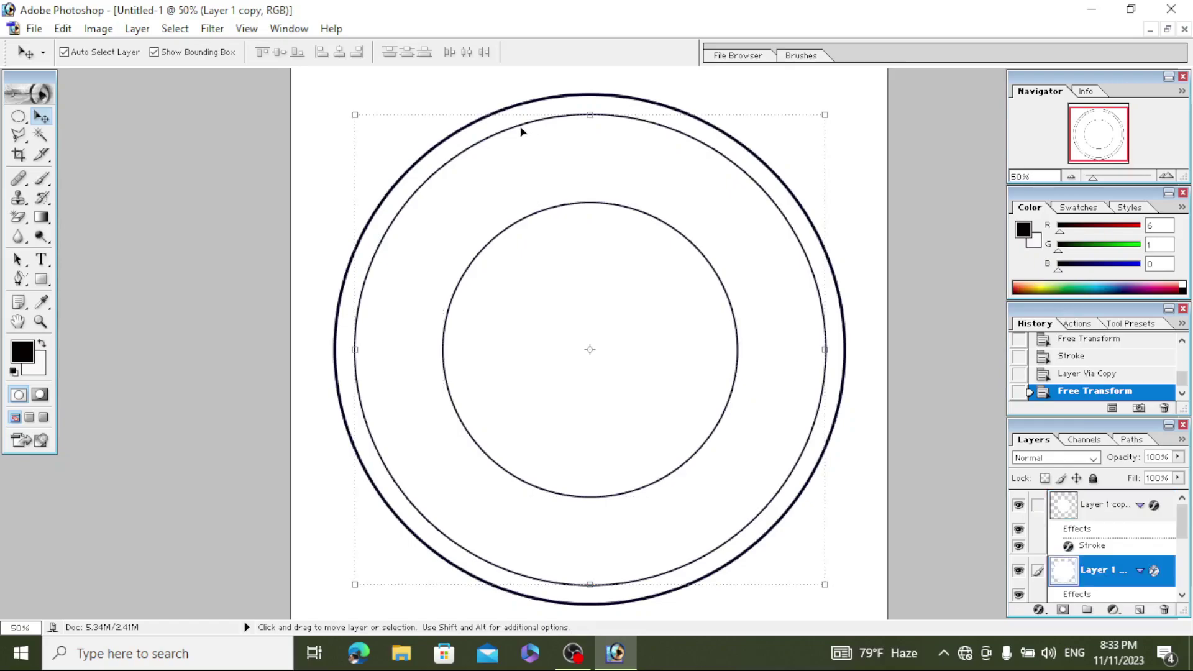
Step: Fill Layer 1 copy with a navy (020527) Color Overlay sampled from the outer stroke
click(138, 32)
mouse_move(174, 131)
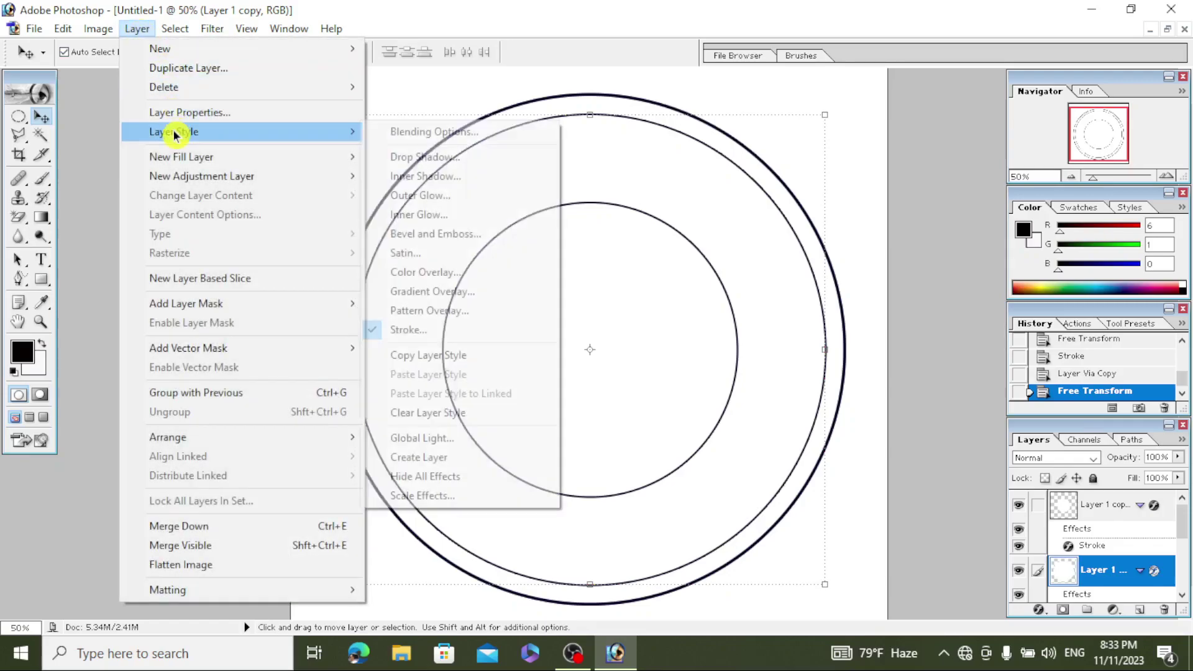
click(446, 278)
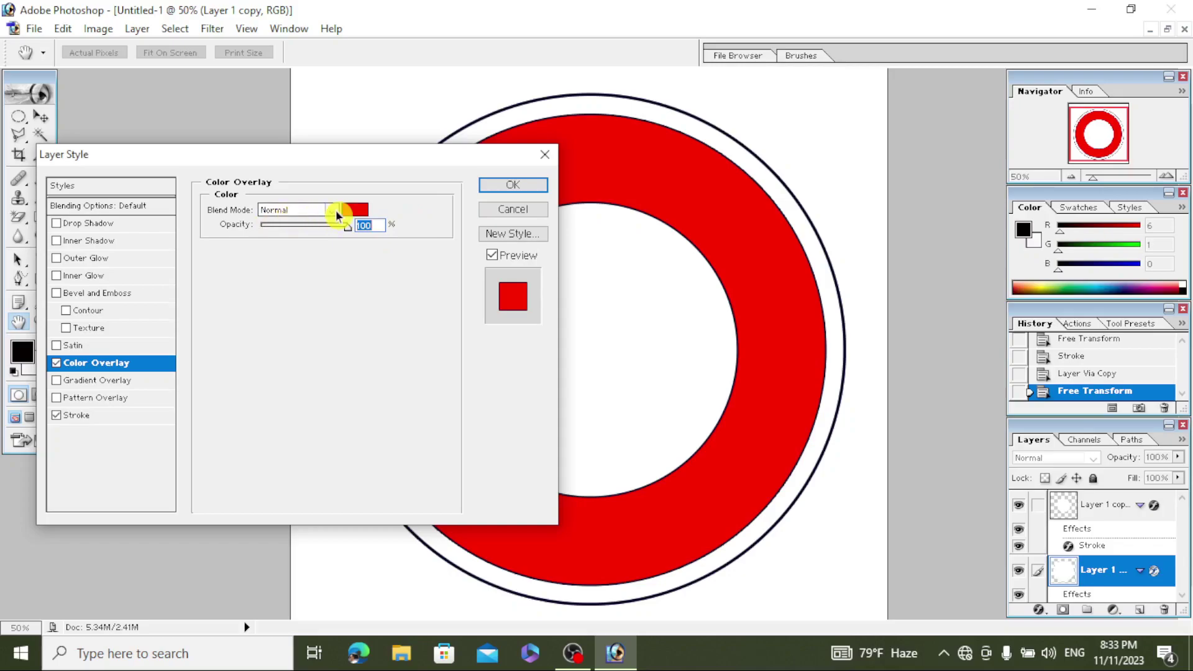
click(354, 210)
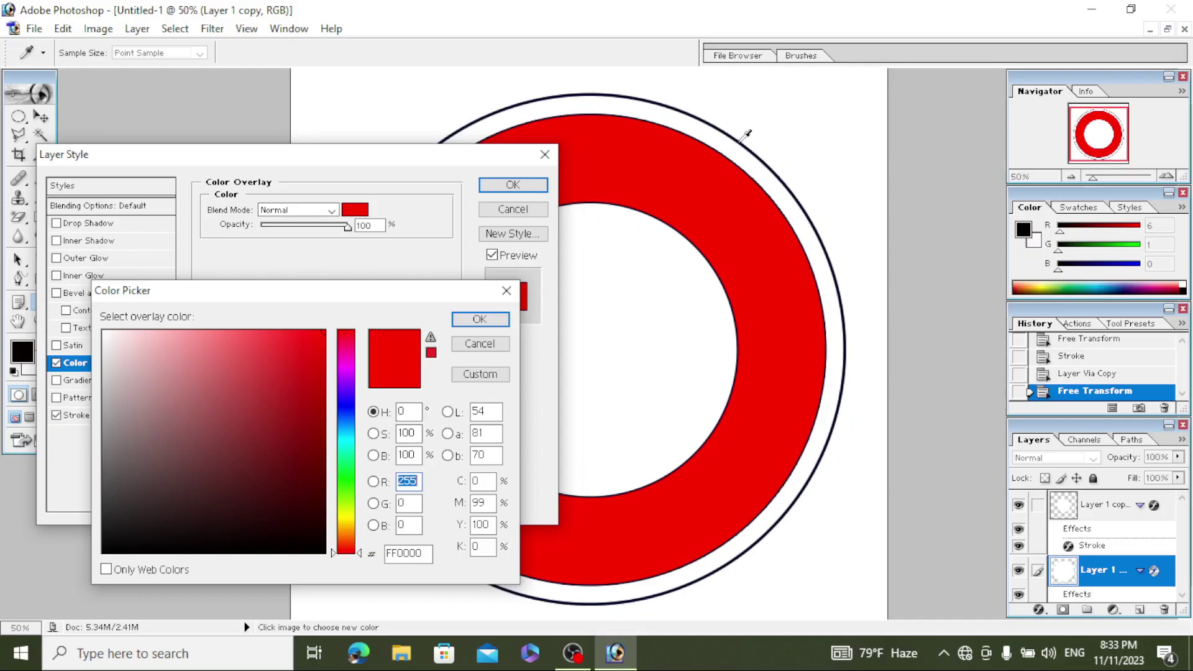
click(739, 140)
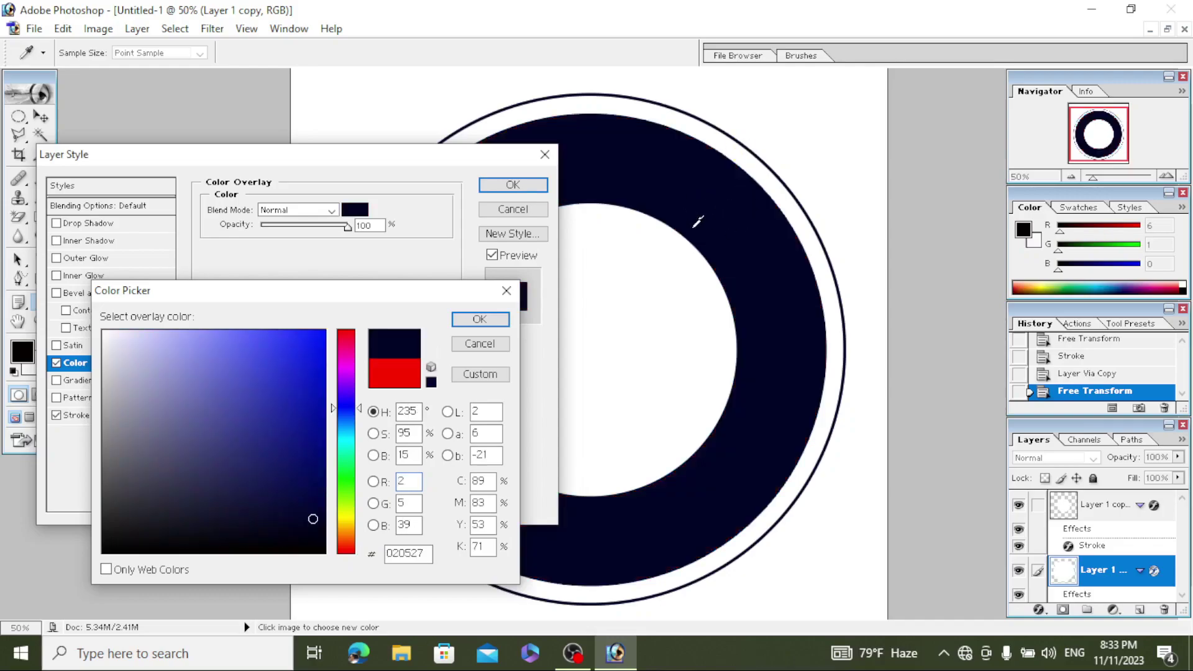
click(470, 323)
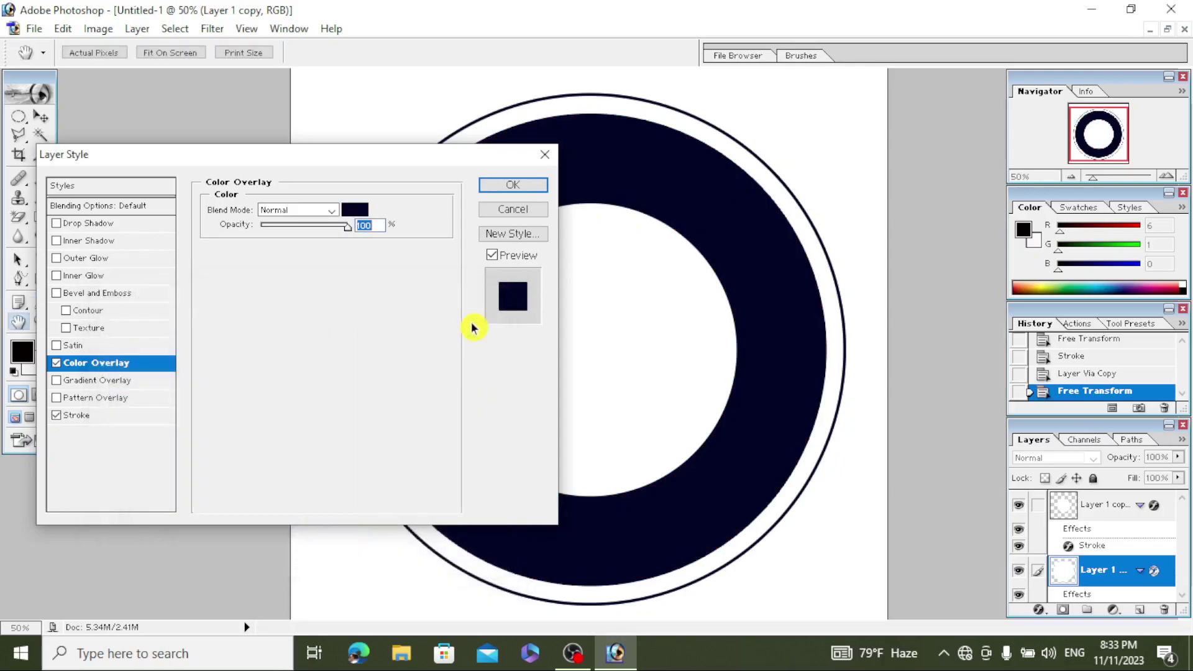
click(506, 186)
key(v)
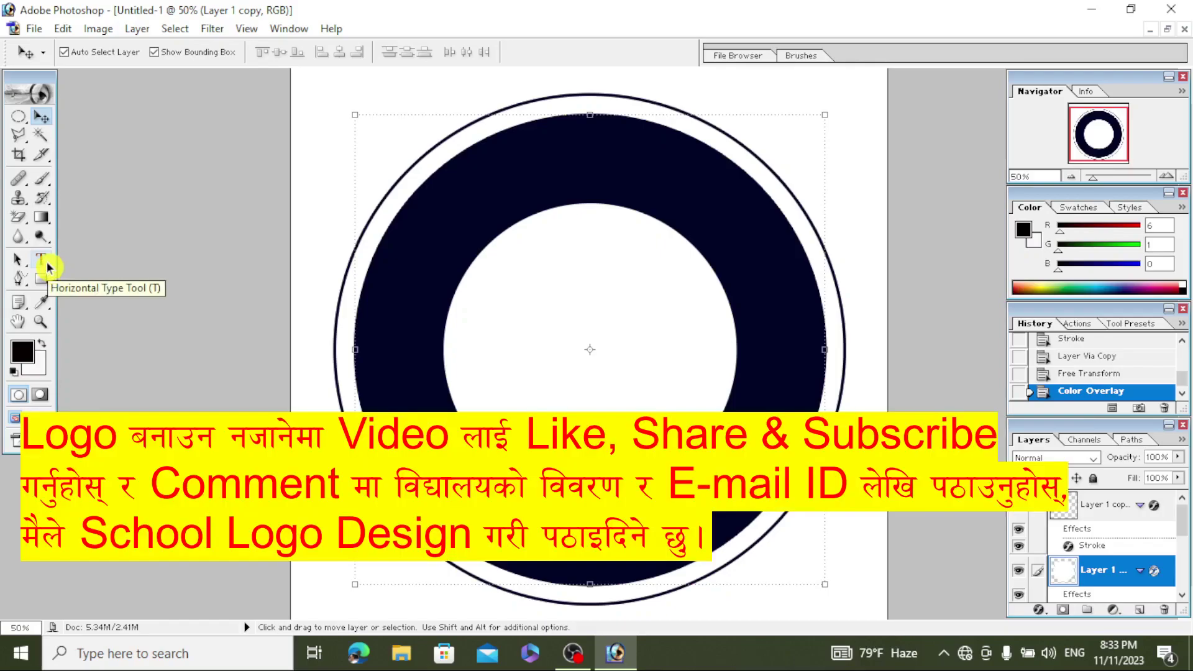
Step: Add a 14 pt type layer left of the ring reading 'Shree Namuna S'
click(47, 261)
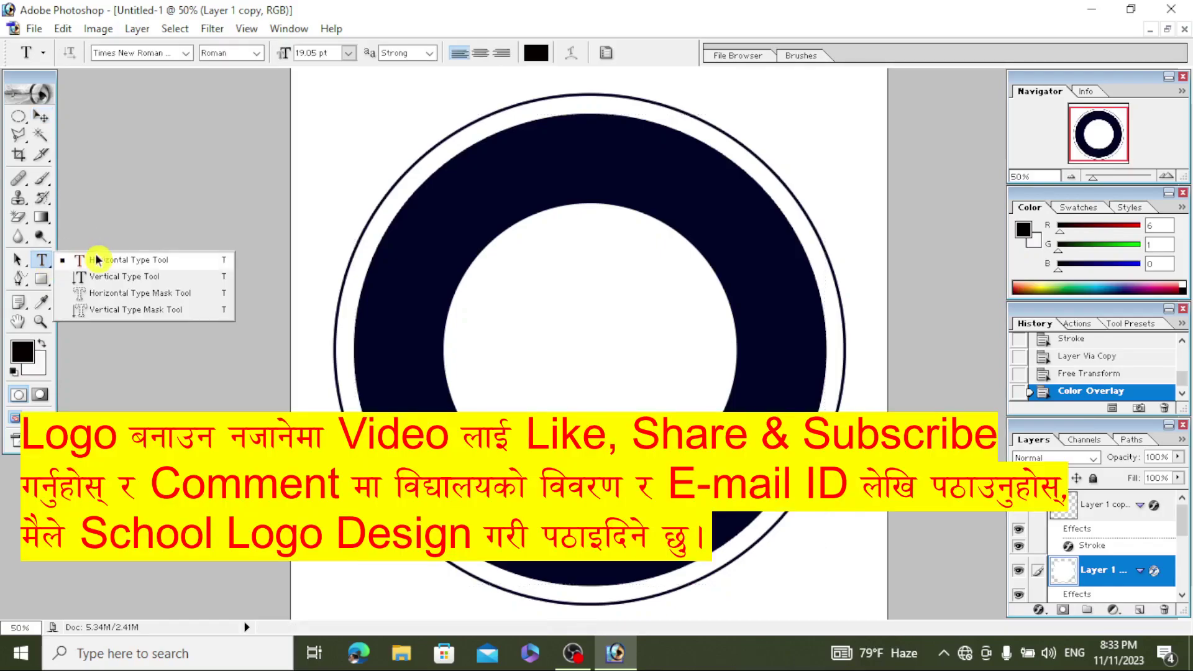
click(96, 259)
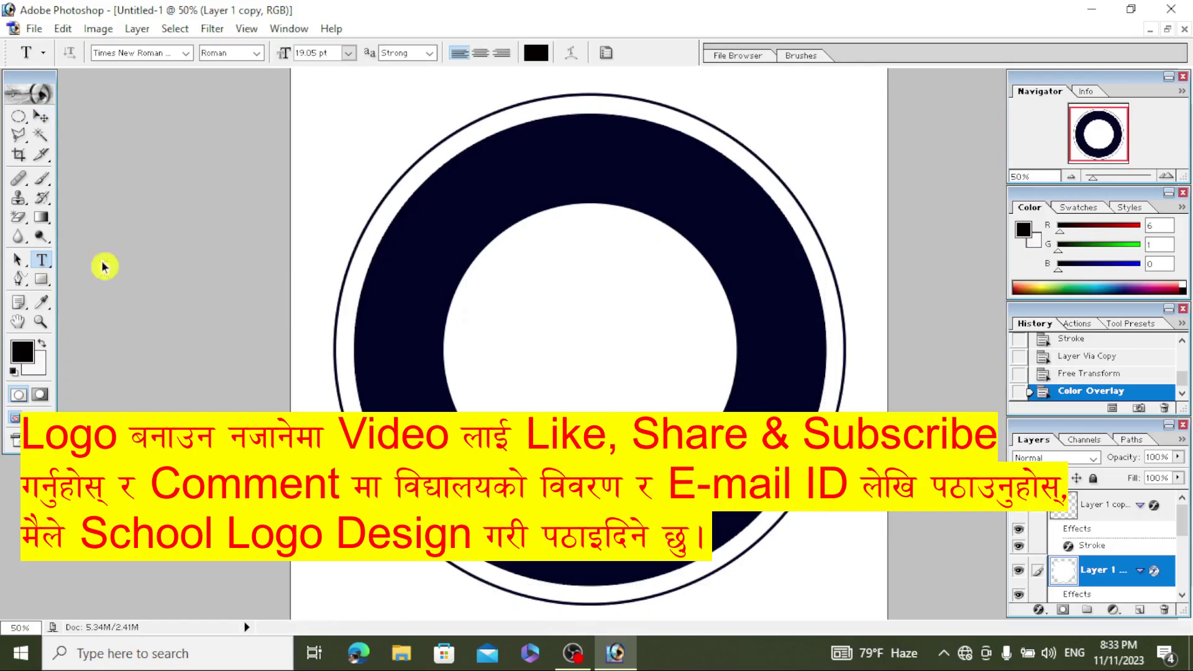
click(305, 260)
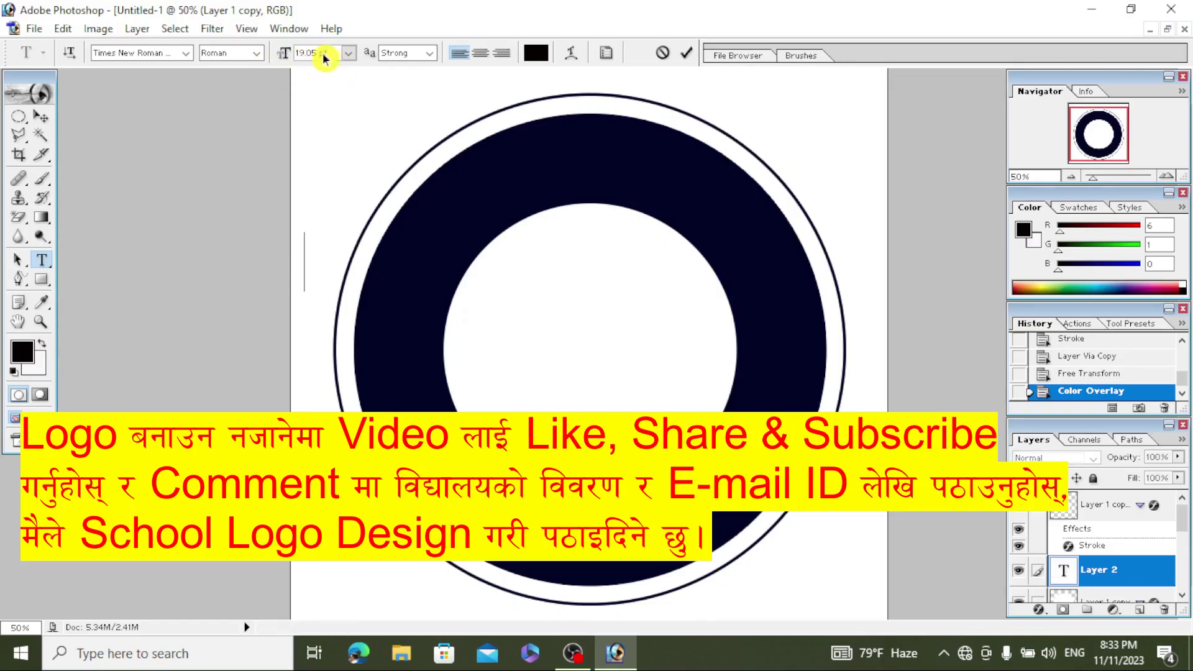
click(348, 55)
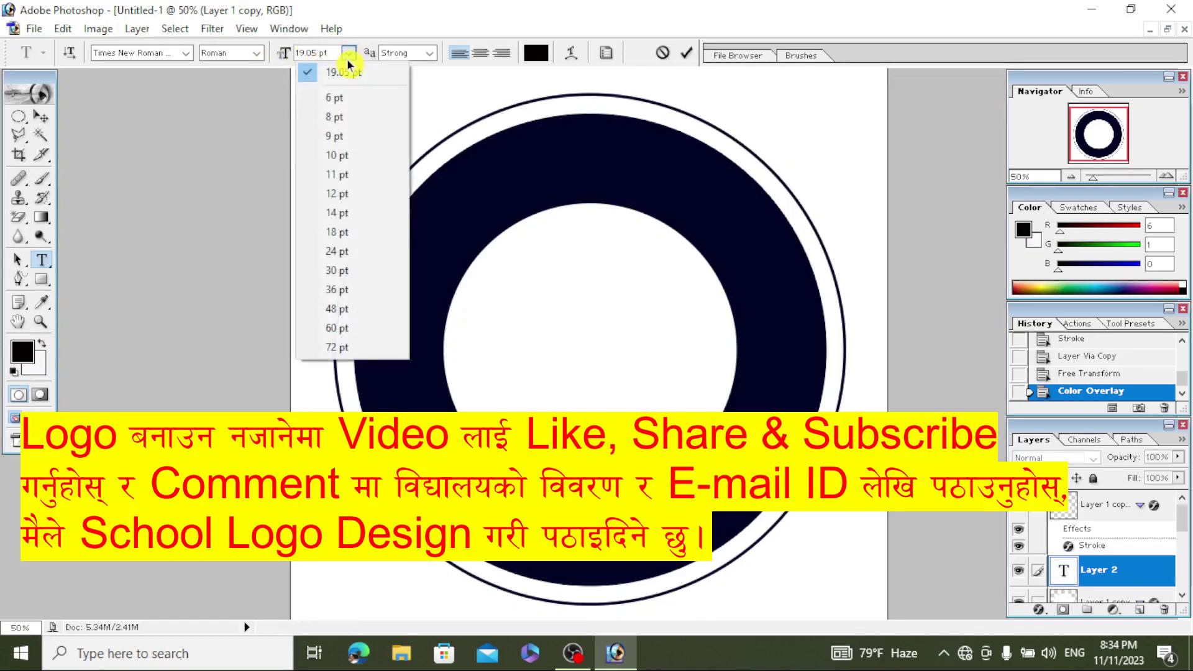
click(341, 213)
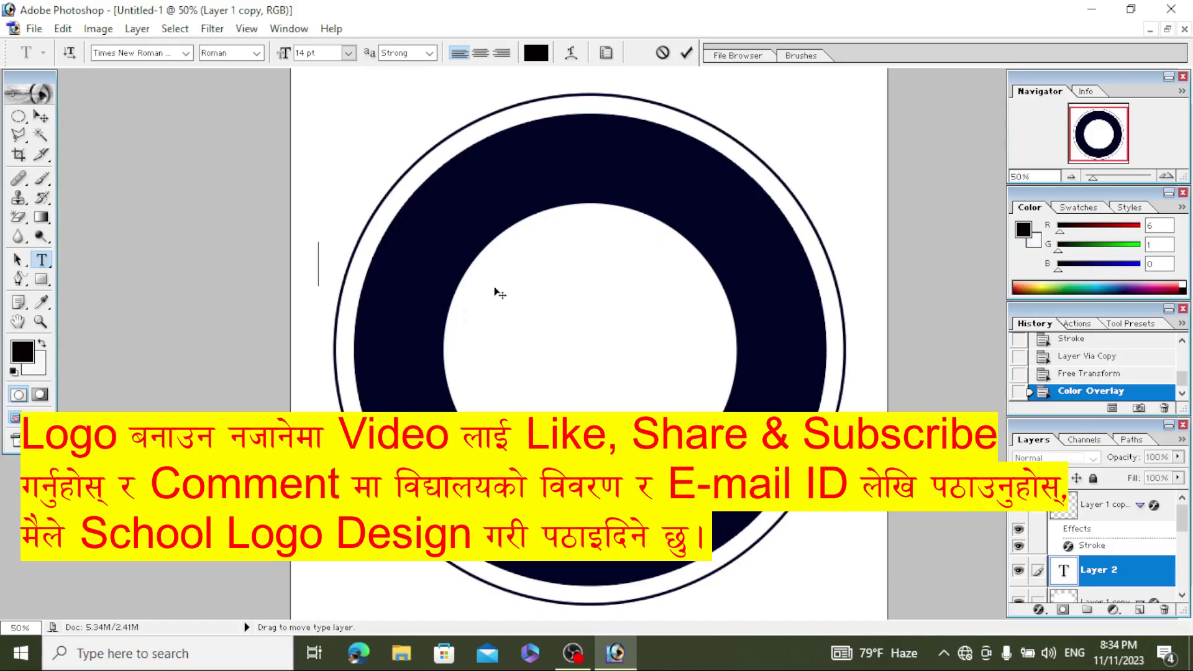
text(Shree N)
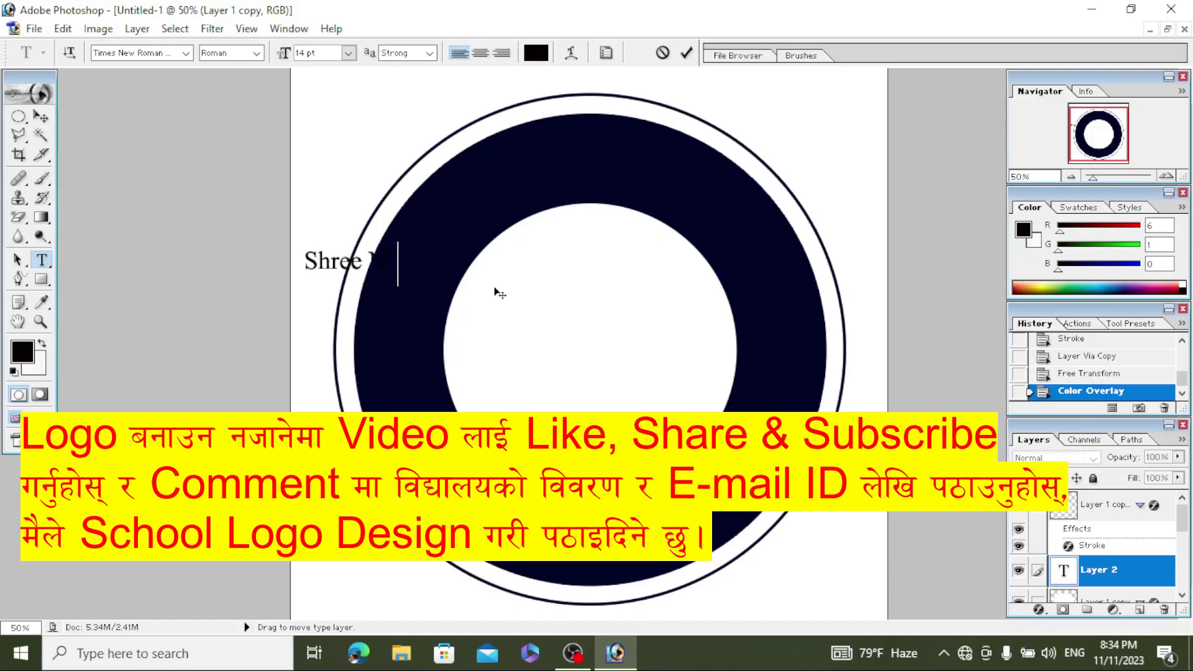
text(amuna S)
Step: Select the whole text line and colour it near white (FAF6F5)
double_click(323, 264)
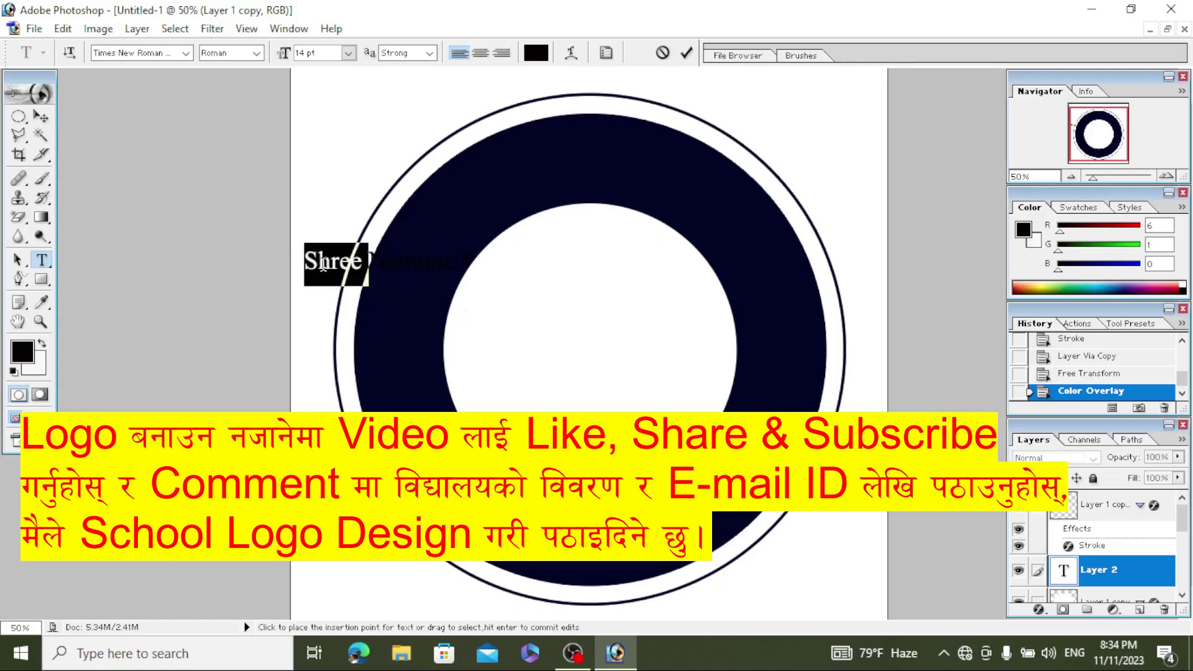
triple_click(417, 259)
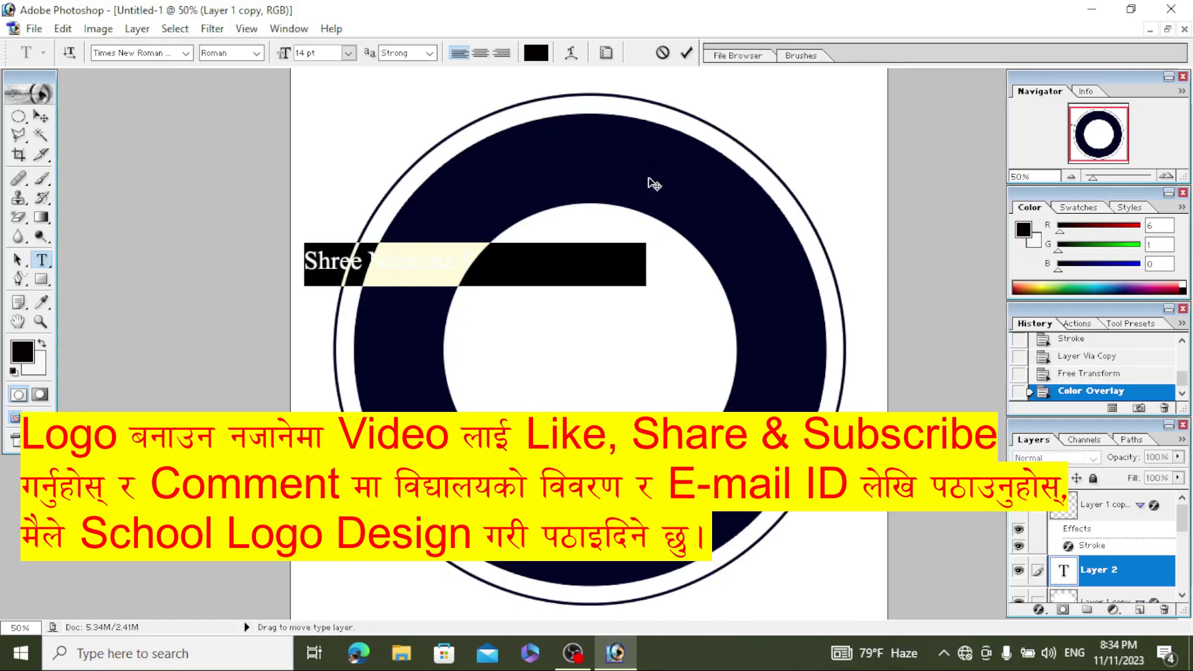
click(533, 65)
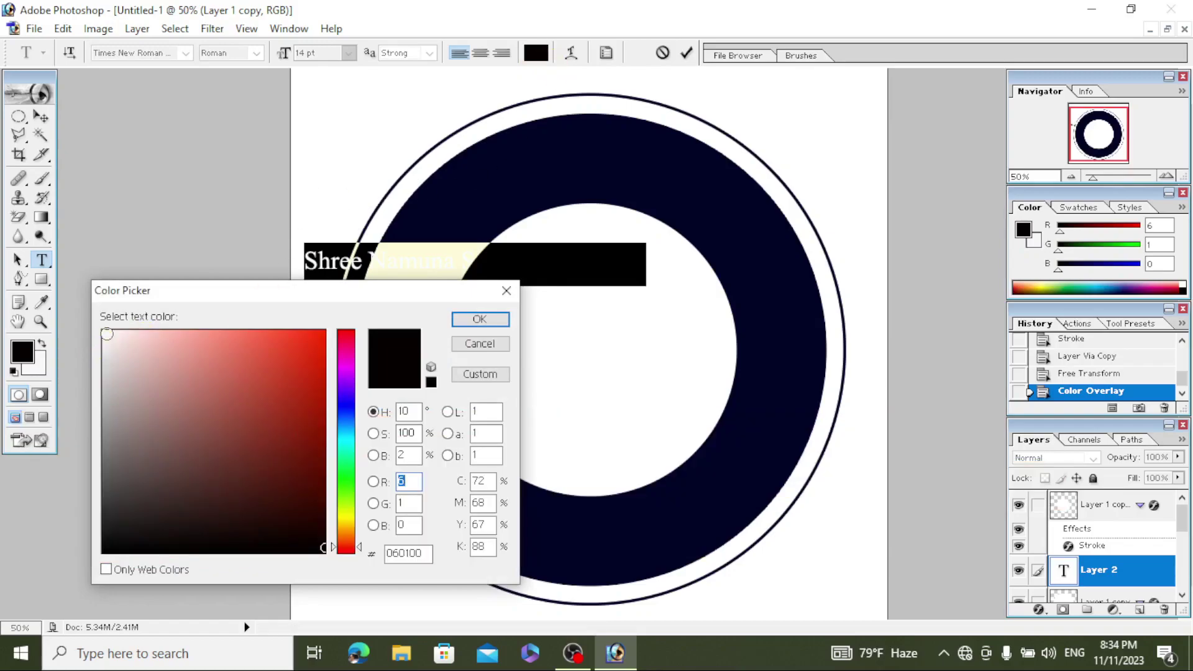
click(107, 334)
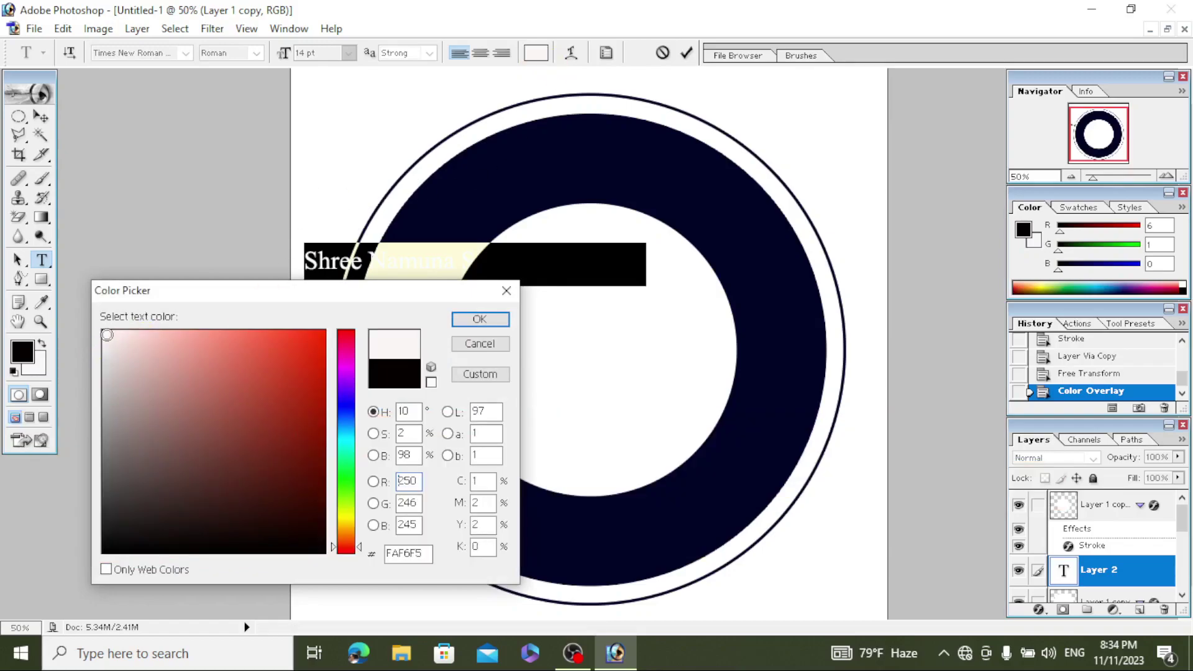
click(471, 318)
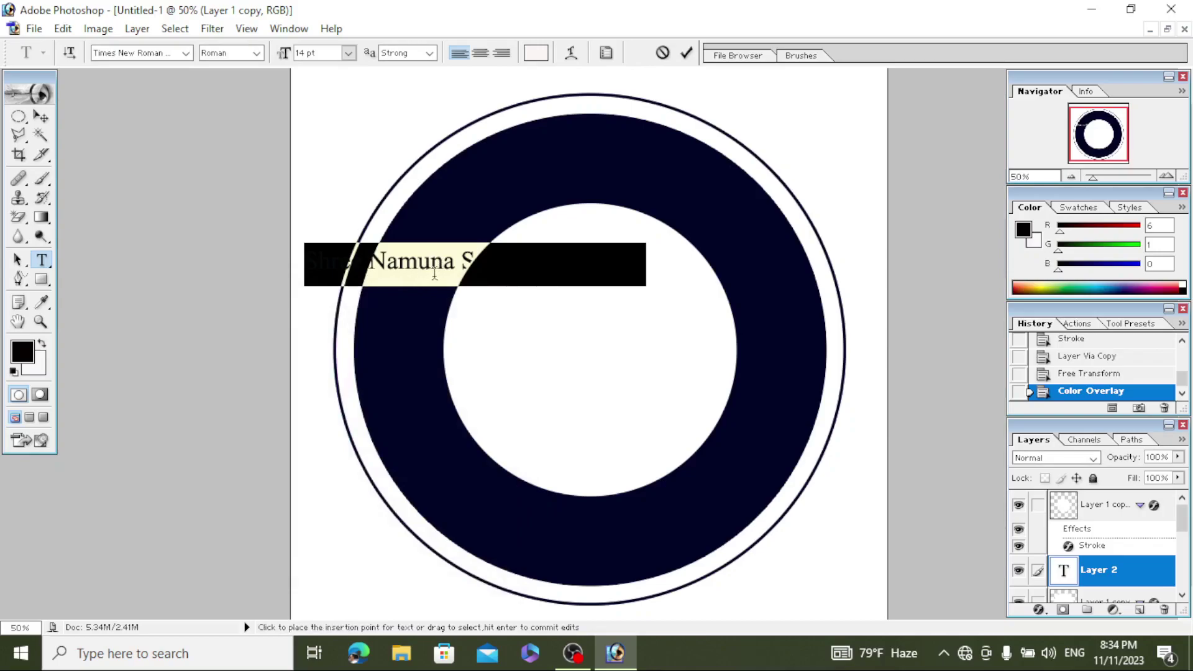
click(572, 56)
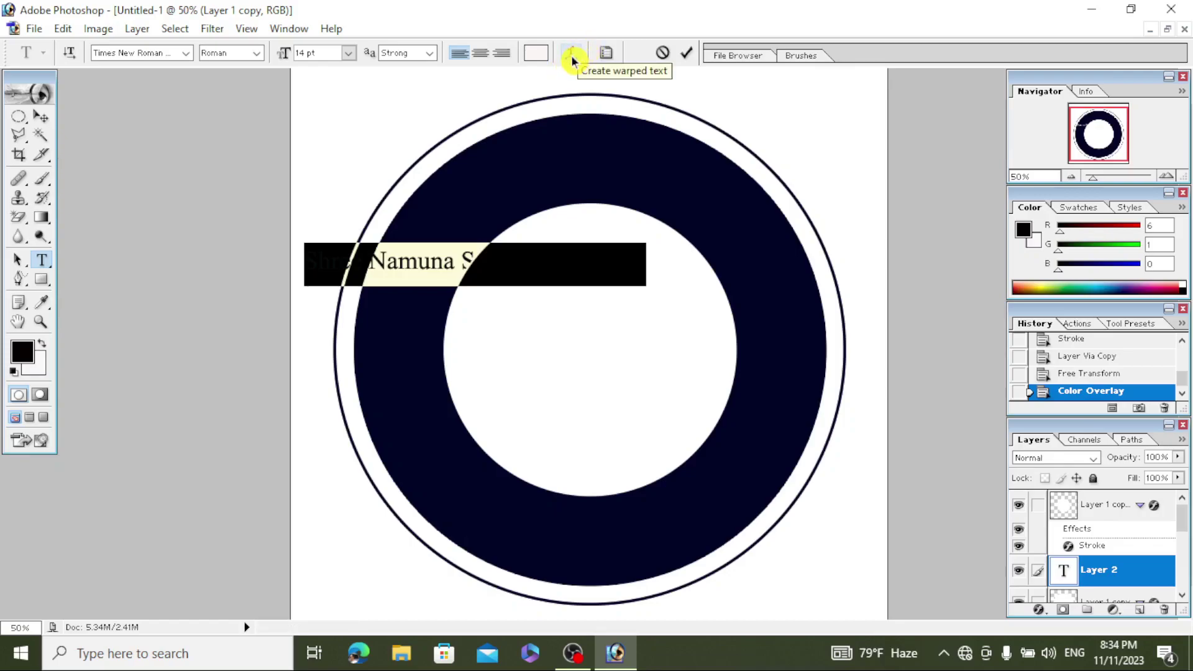
Step: Warp the school name into an Arc with bend +100 and vertical distortion -12, and commit it
click(572, 58)
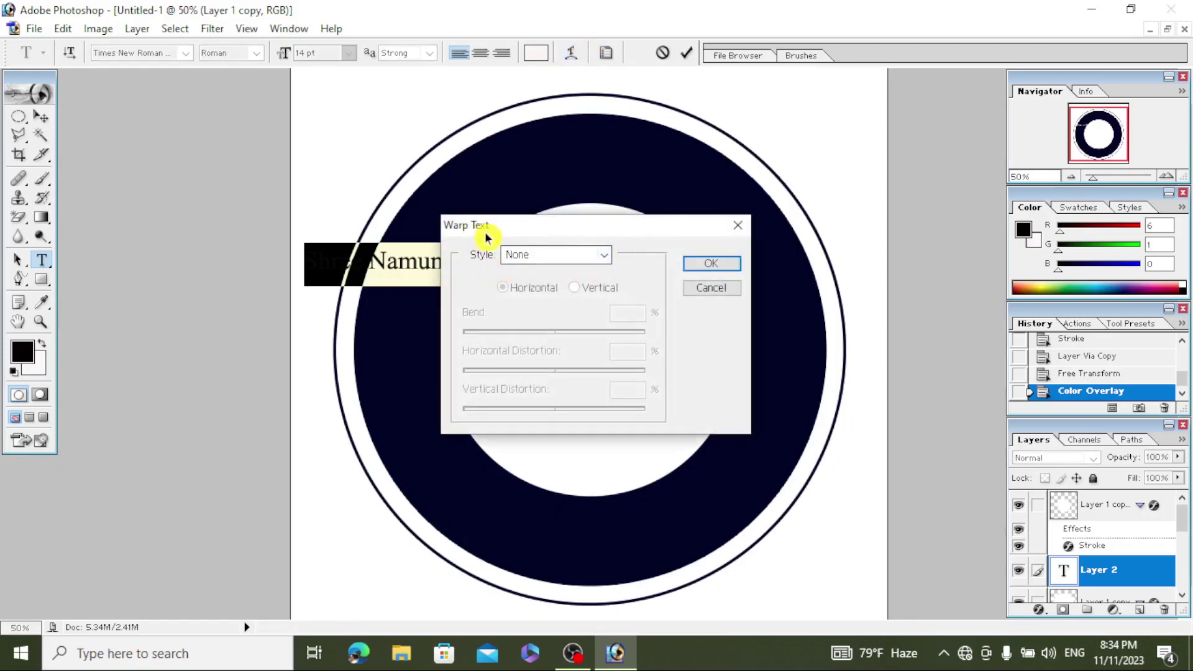
click(604, 256)
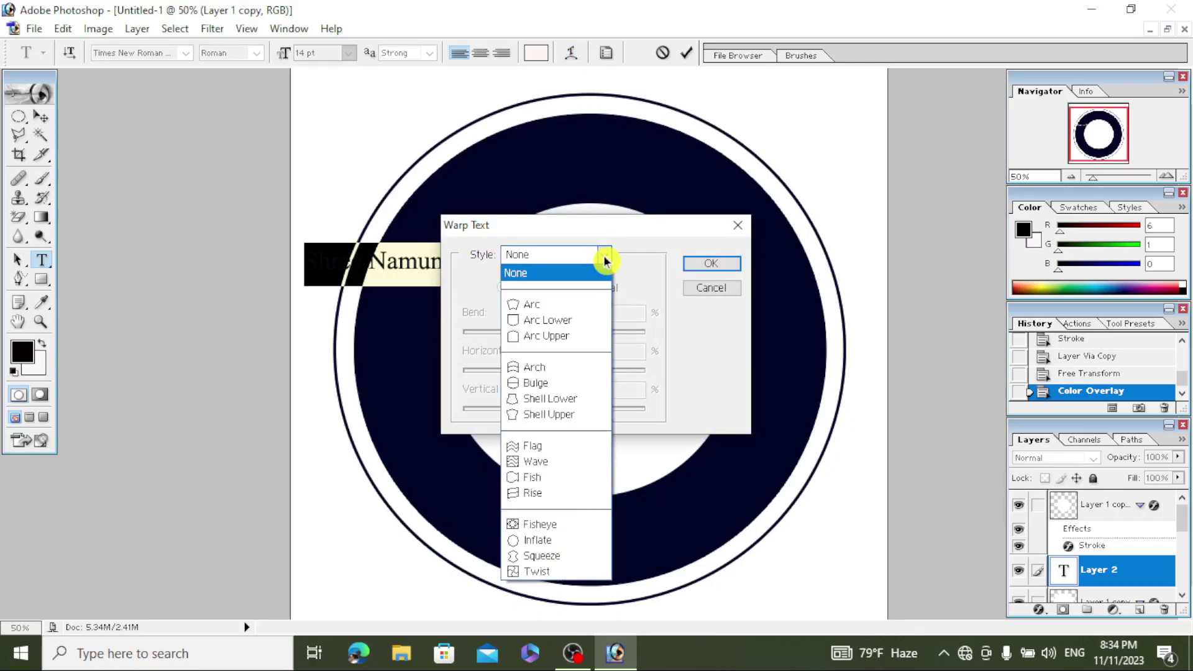
click(528, 305)
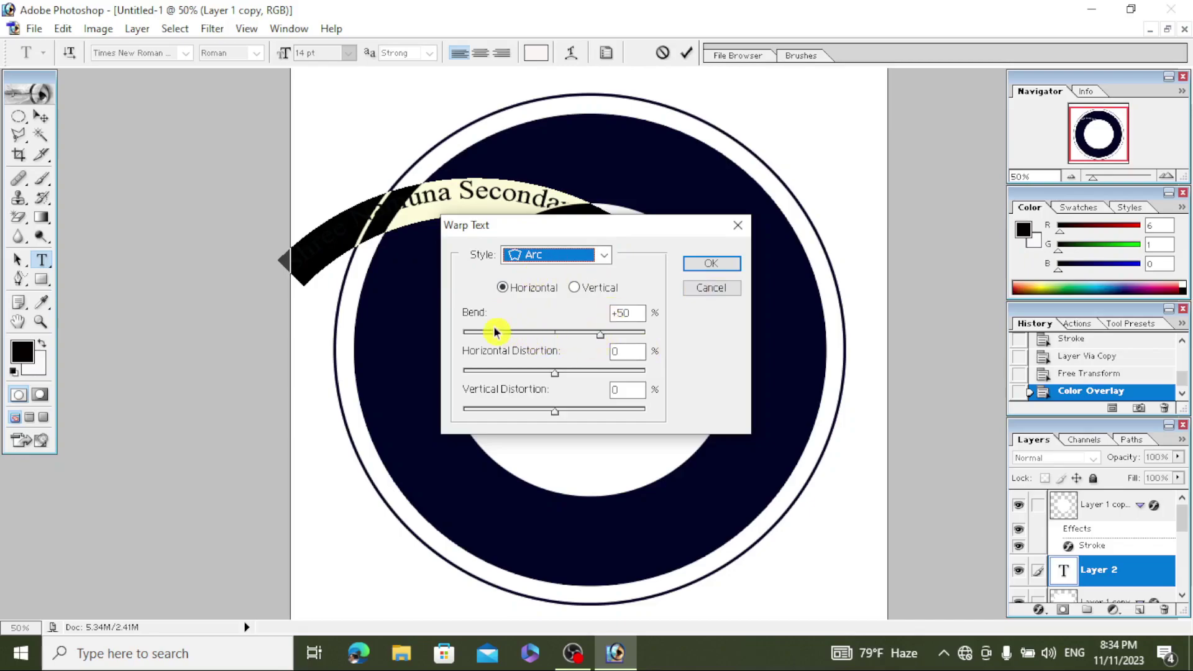
drag(600, 336, 648, 339)
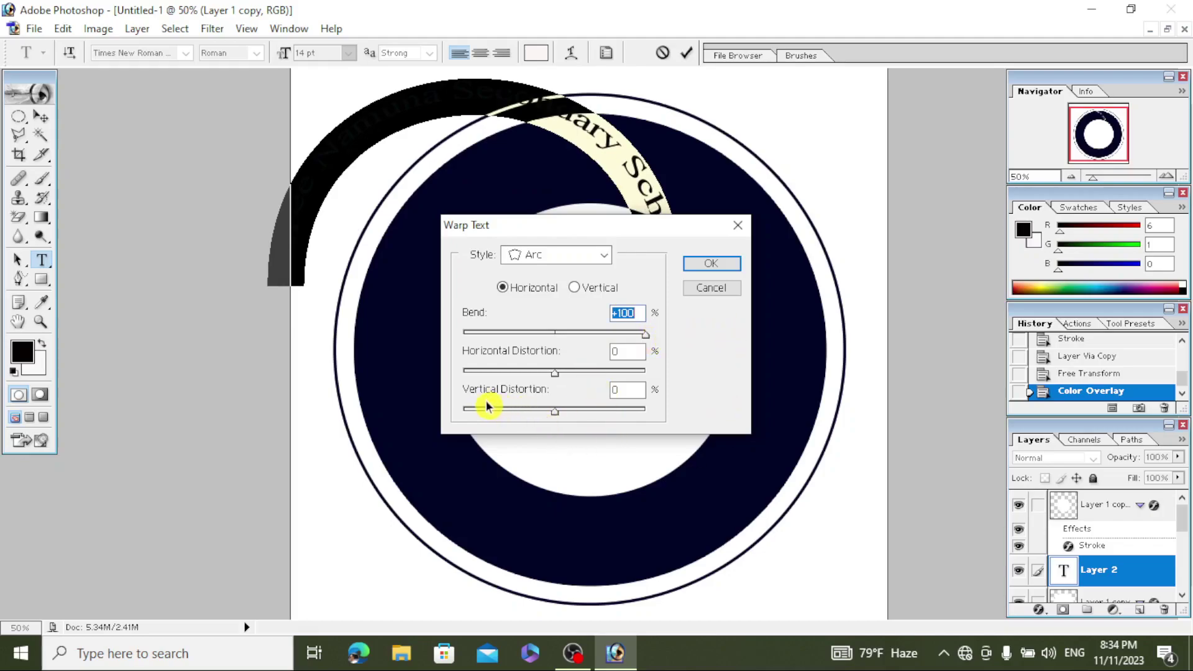
drag(555, 410, 545, 410)
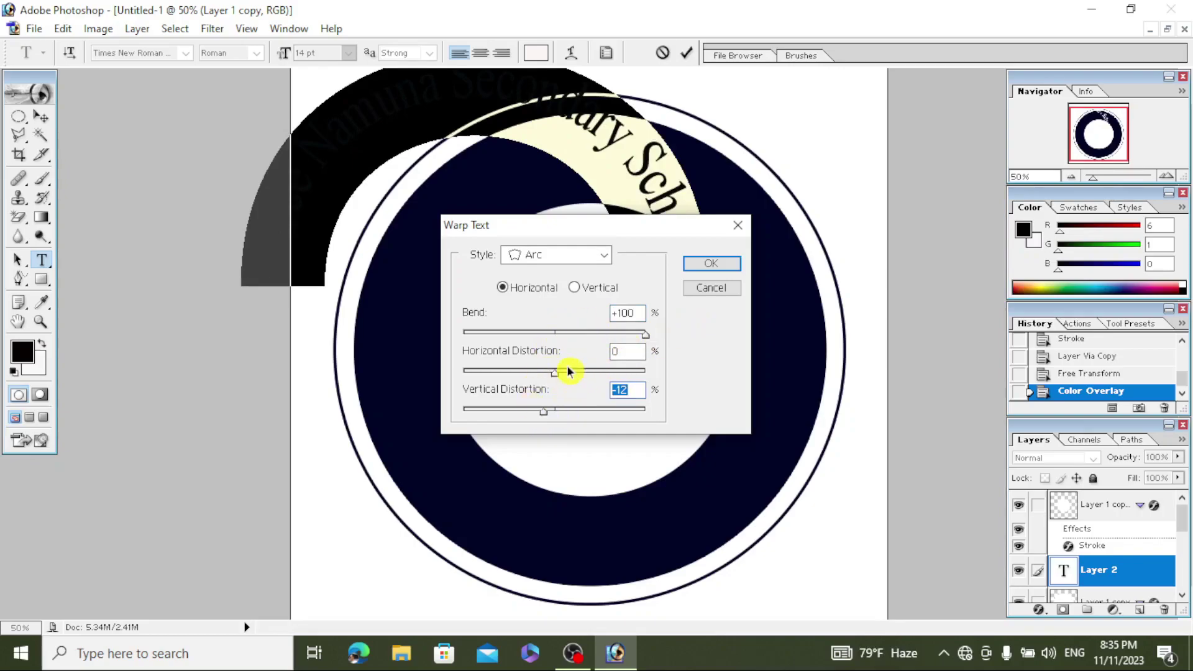
click(704, 264)
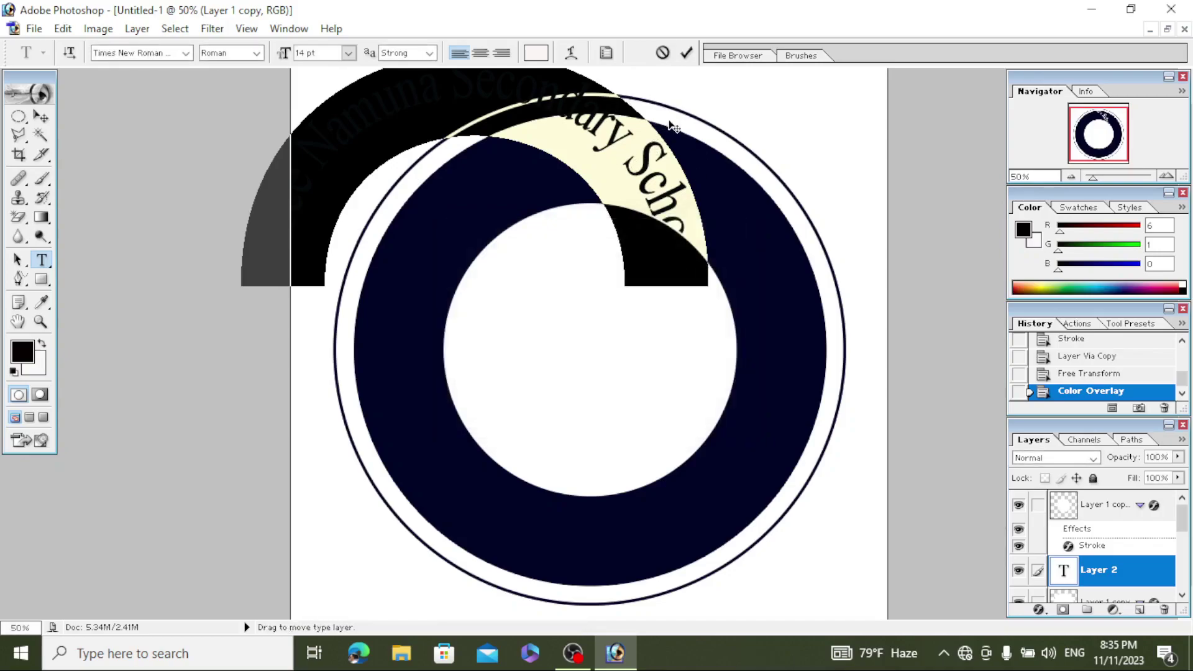
click(685, 54)
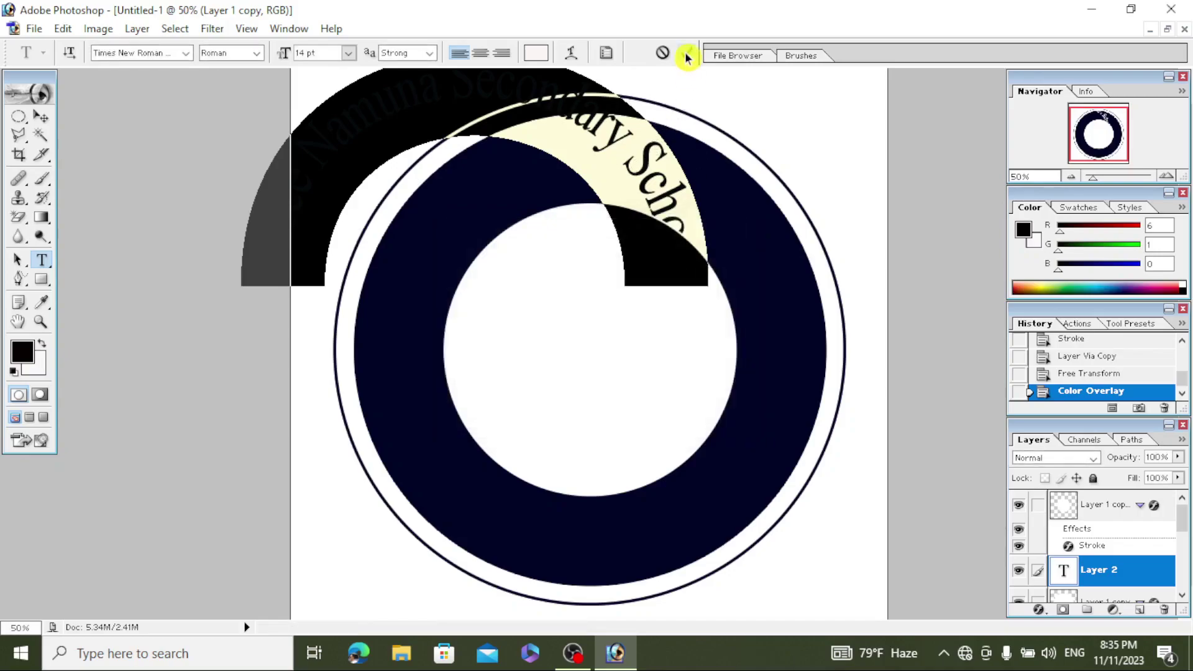
Step: Move the arched school name onto the ring's top and scale it down to 96%
click(41, 117)
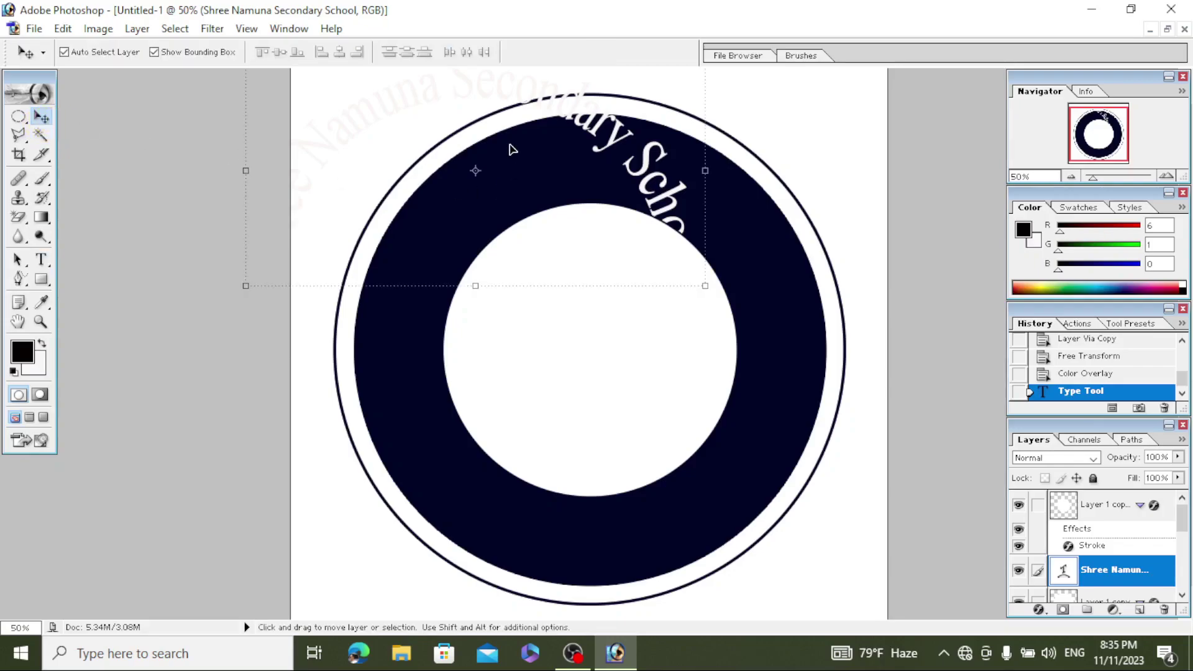
mouse_move(398, 126)
mouse_down()
mouse_move(519, 195)
mouse_move(513, 206)
mouse_up()
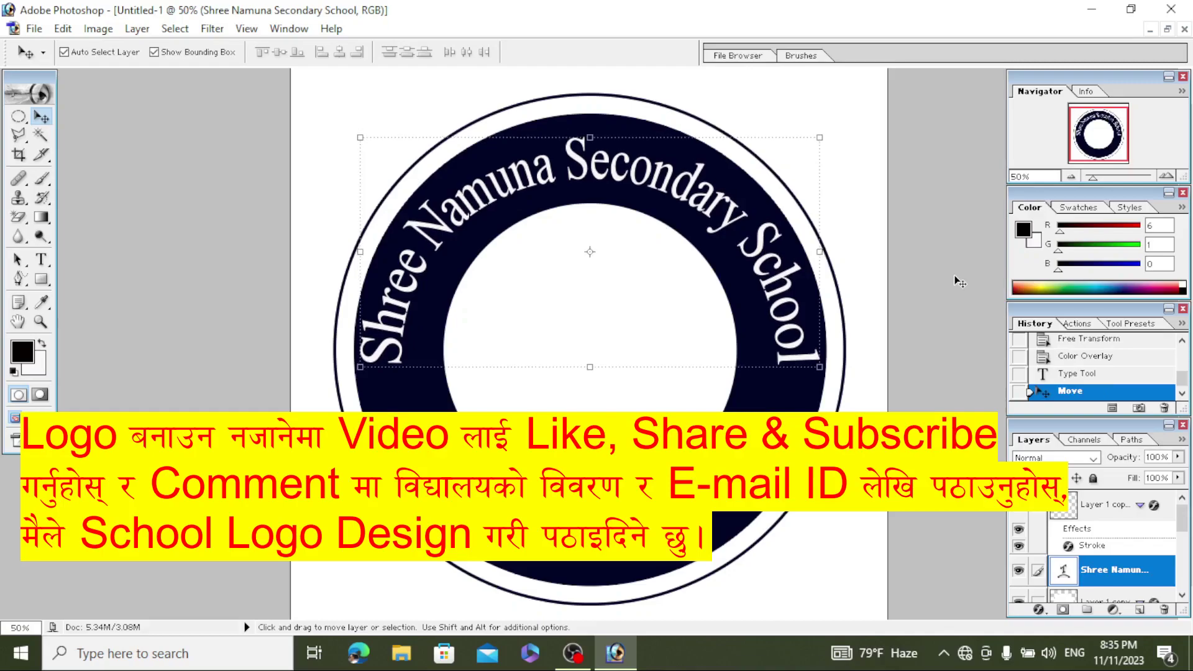
key(Up)
key(Up)
key(Up)
key(Up)
key(Up)
key(Up)
key(Up)
key(Up)
key(Up)
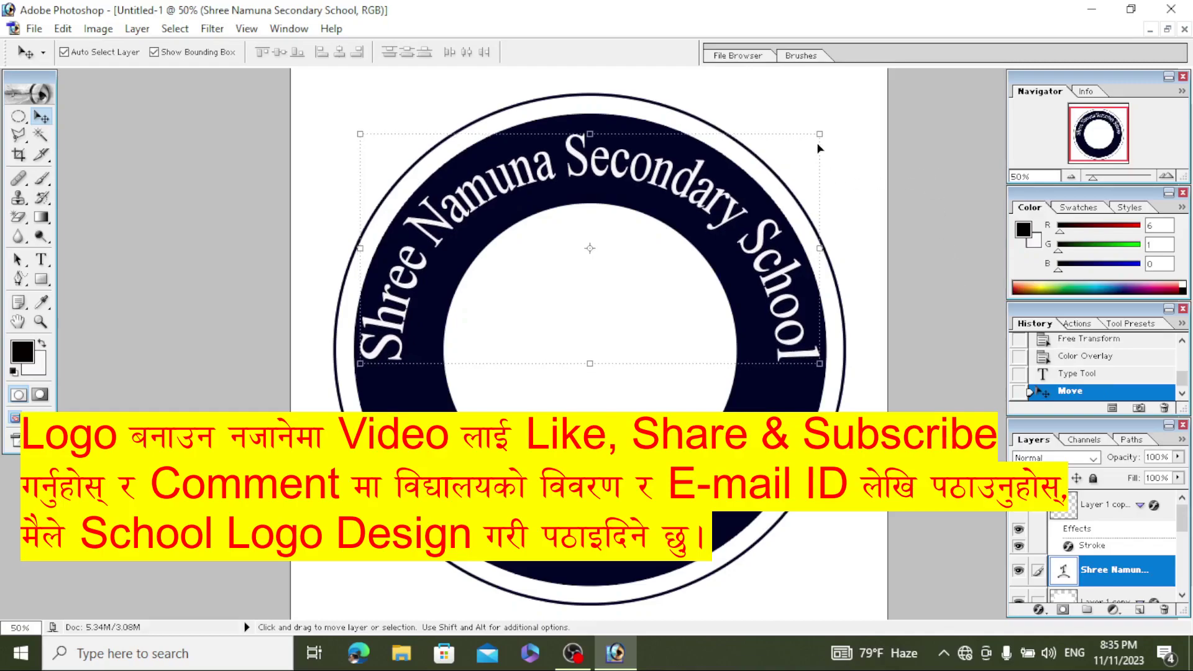
click(823, 138)
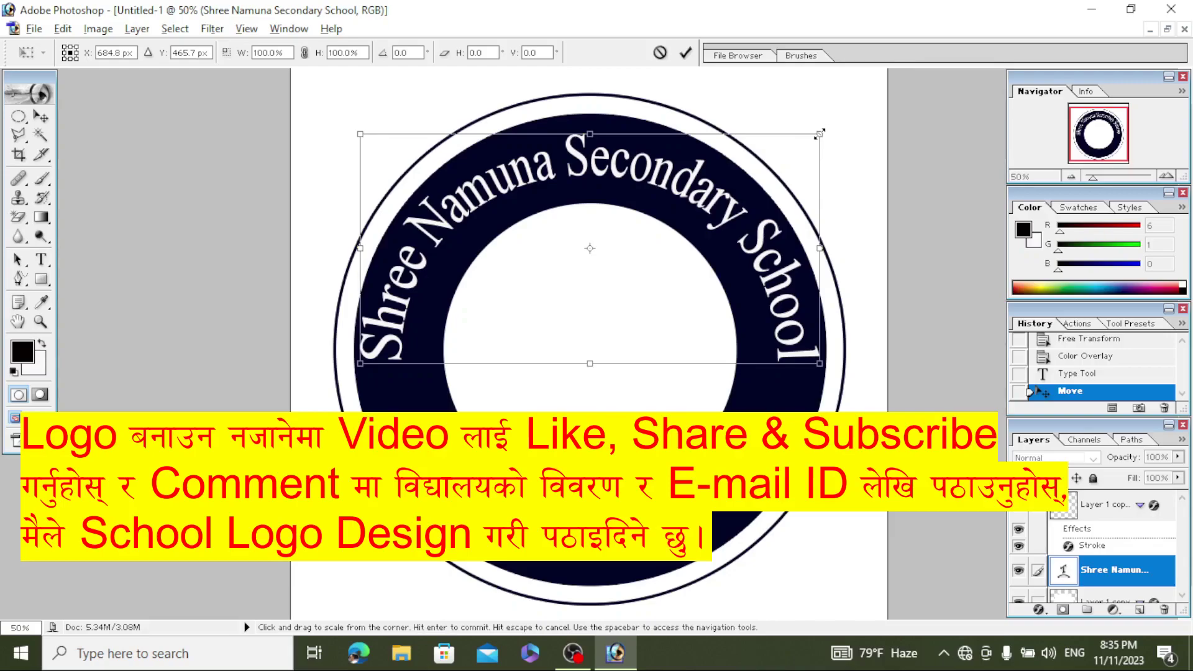
drag(814, 138, 812, 143)
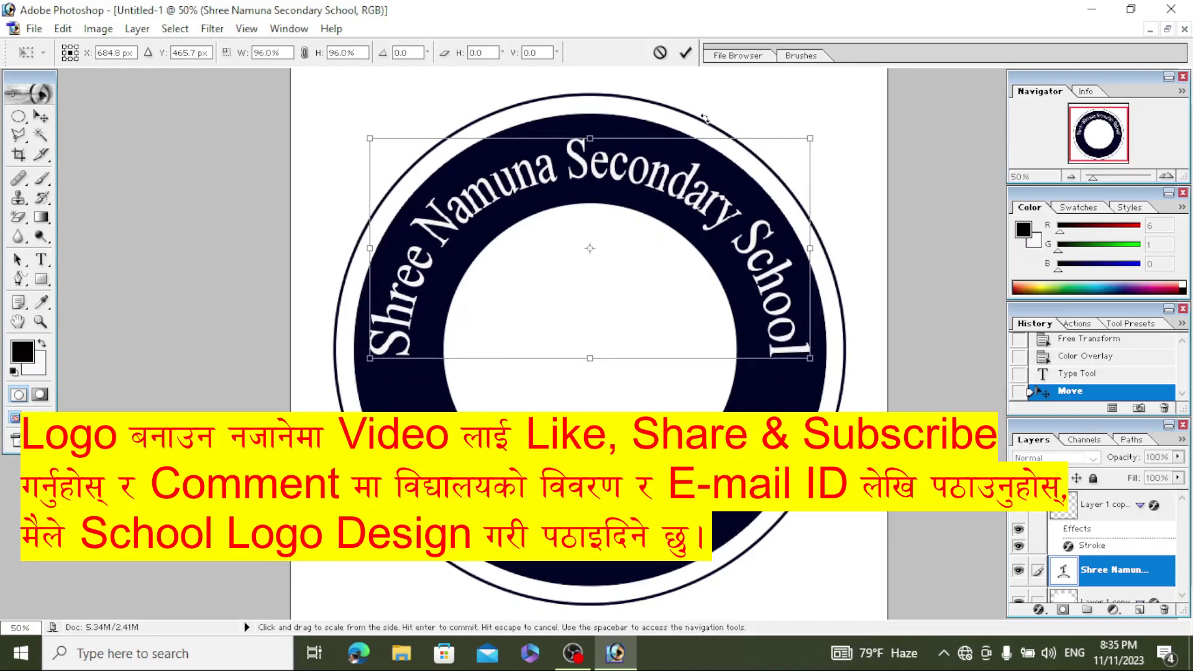
click(685, 53)
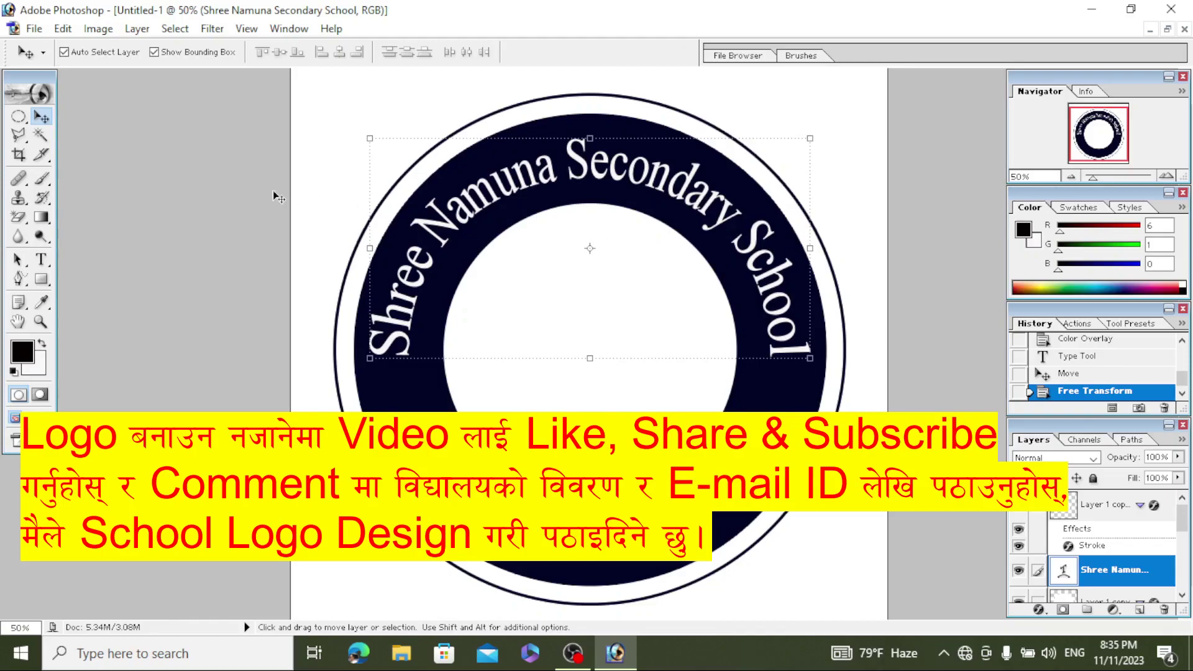
Step: Change the school name's Arc warp to vertical distortion -22 and commit it
click(42, 260)
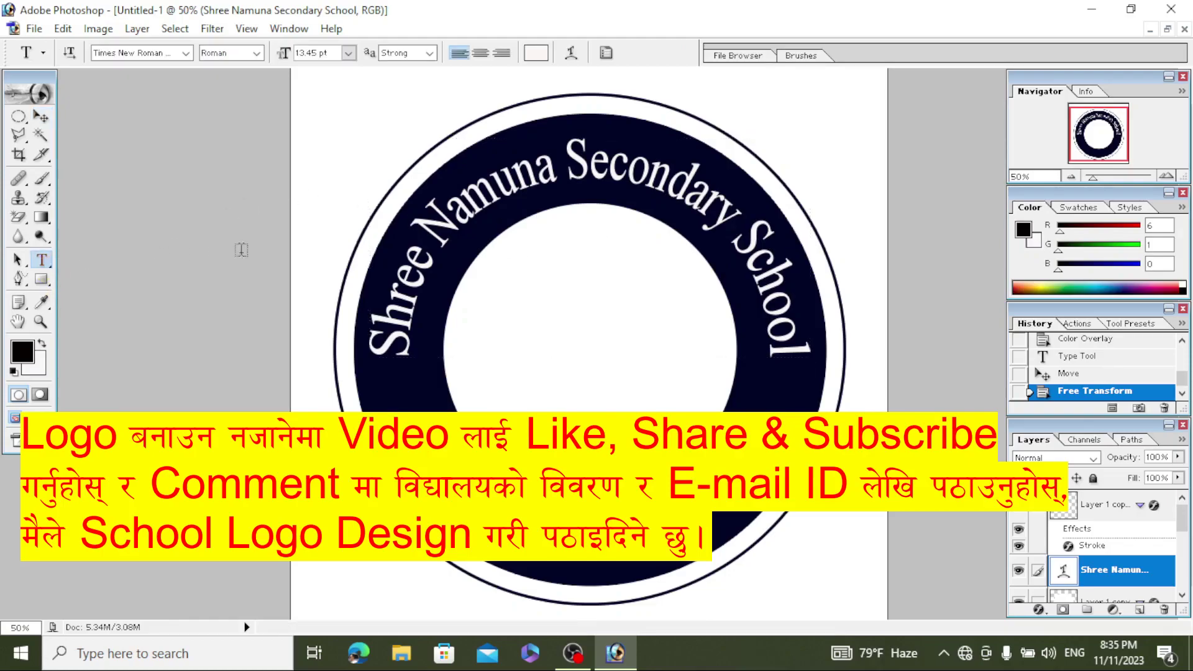
click(475, 206)
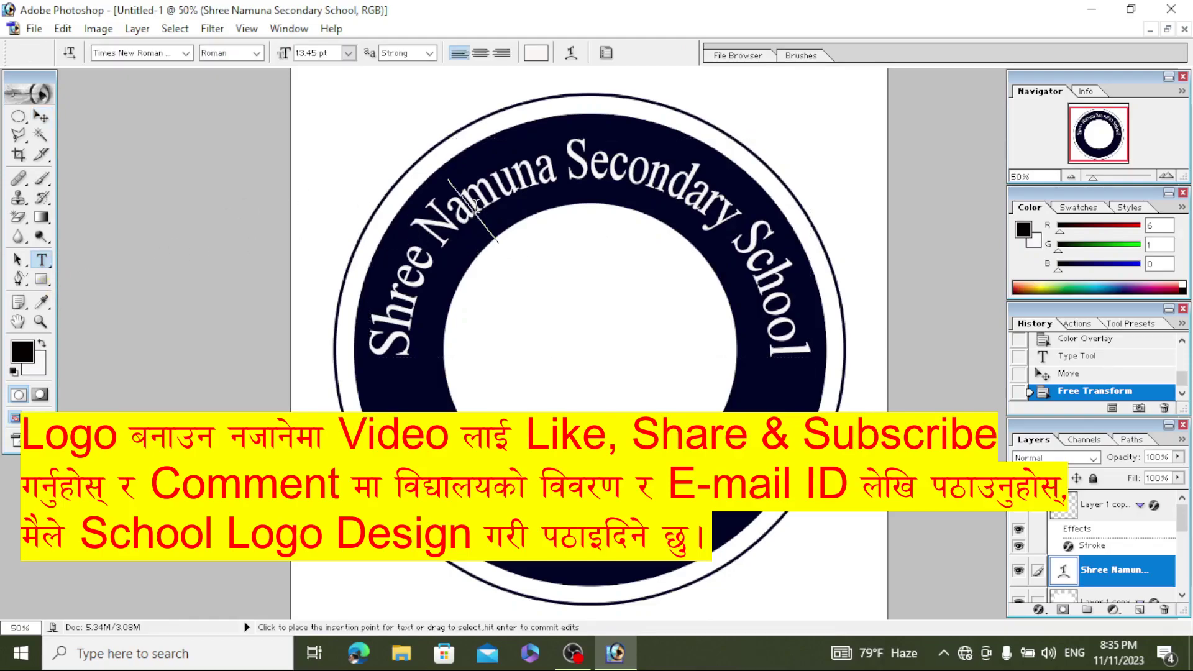
key(ctrl+a)
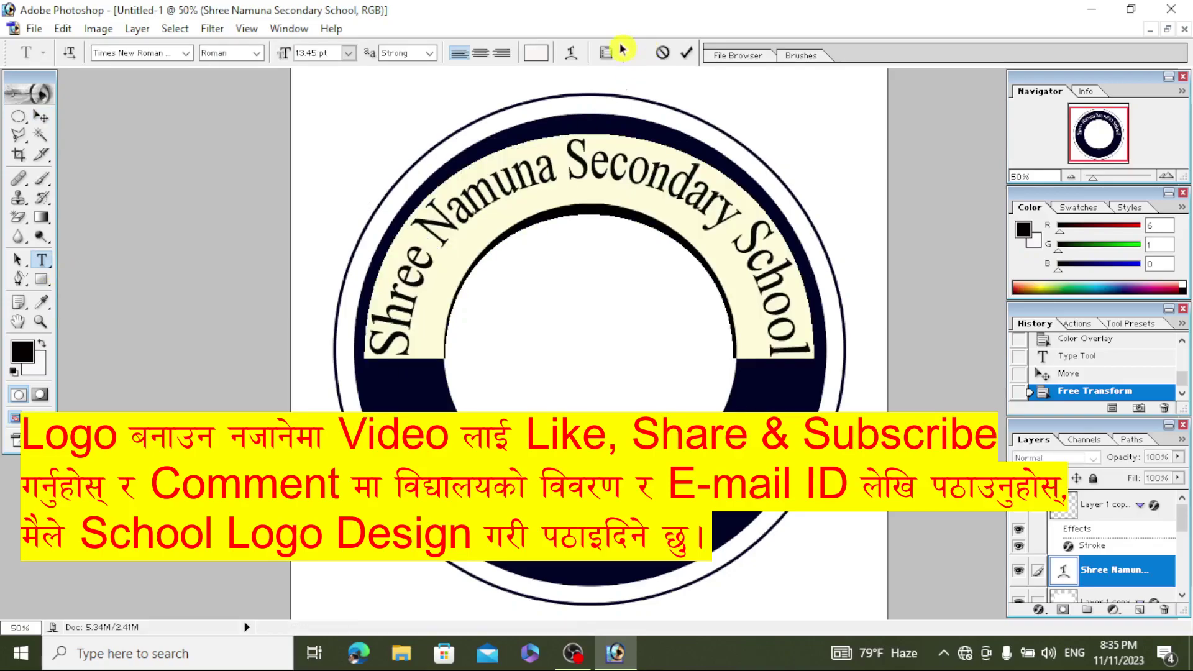
click(571, 55)
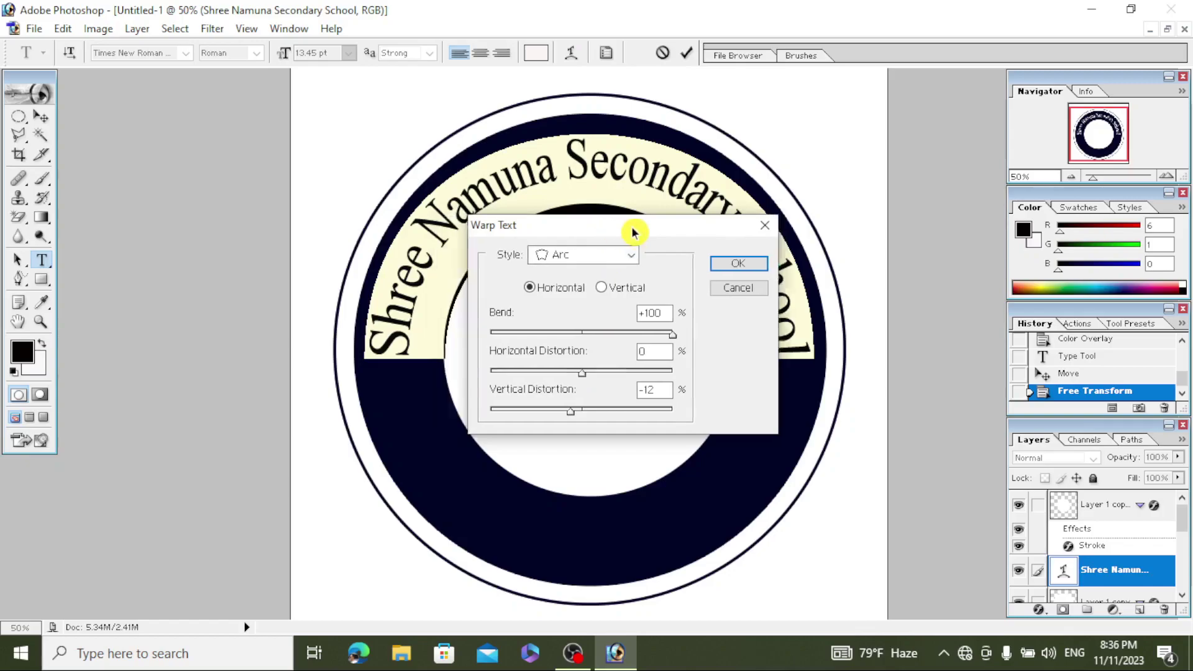
drag(631, 226, 857, 266)
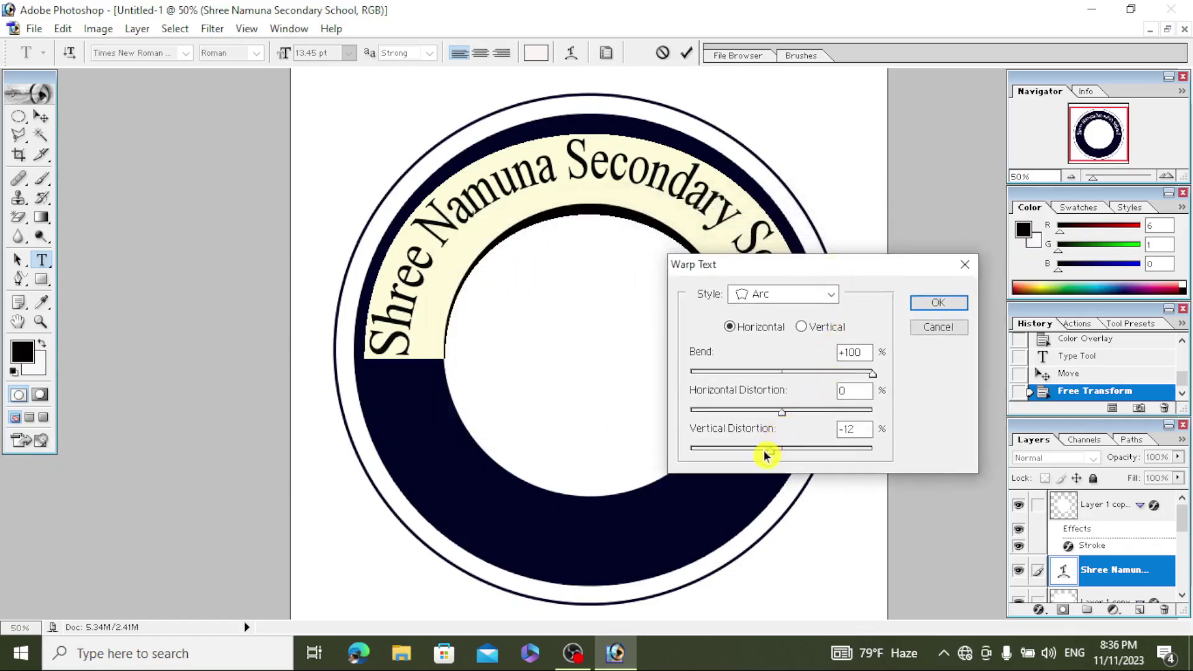
click(764, 454)
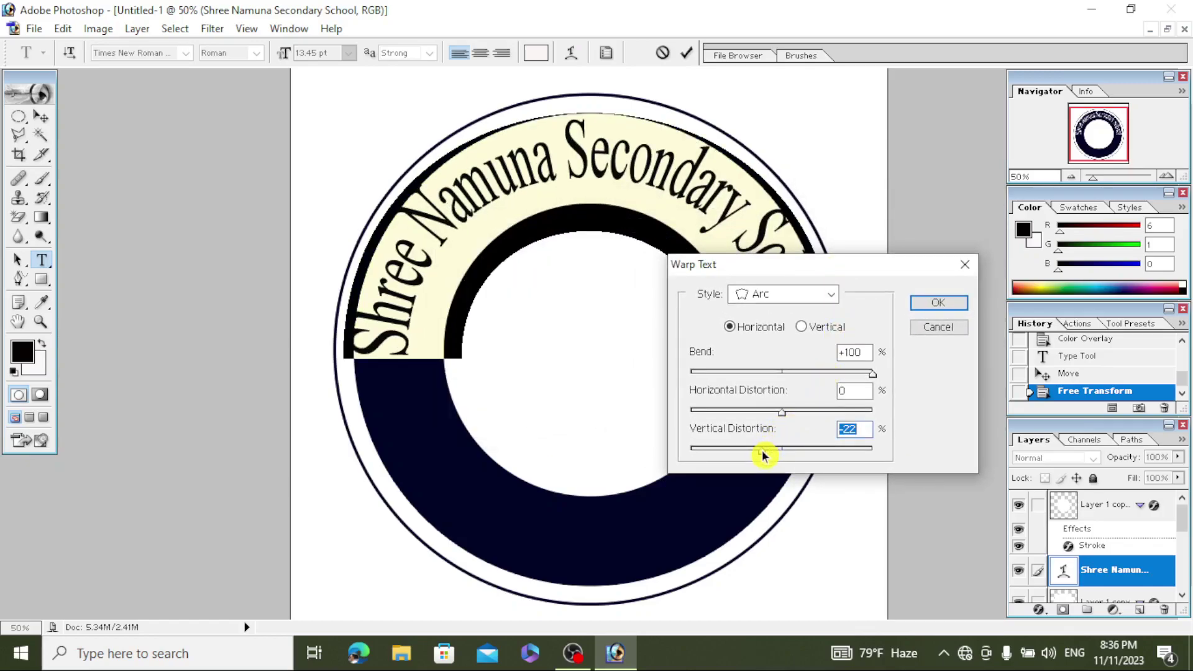
click(932, 300)
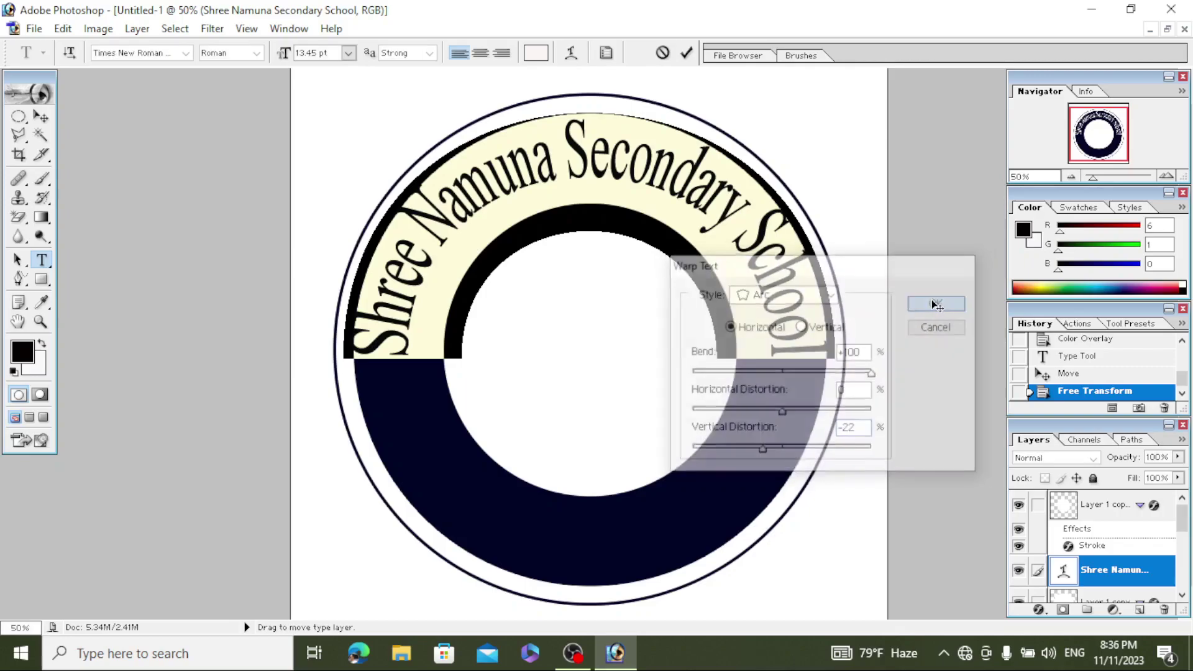
click(687, 55)
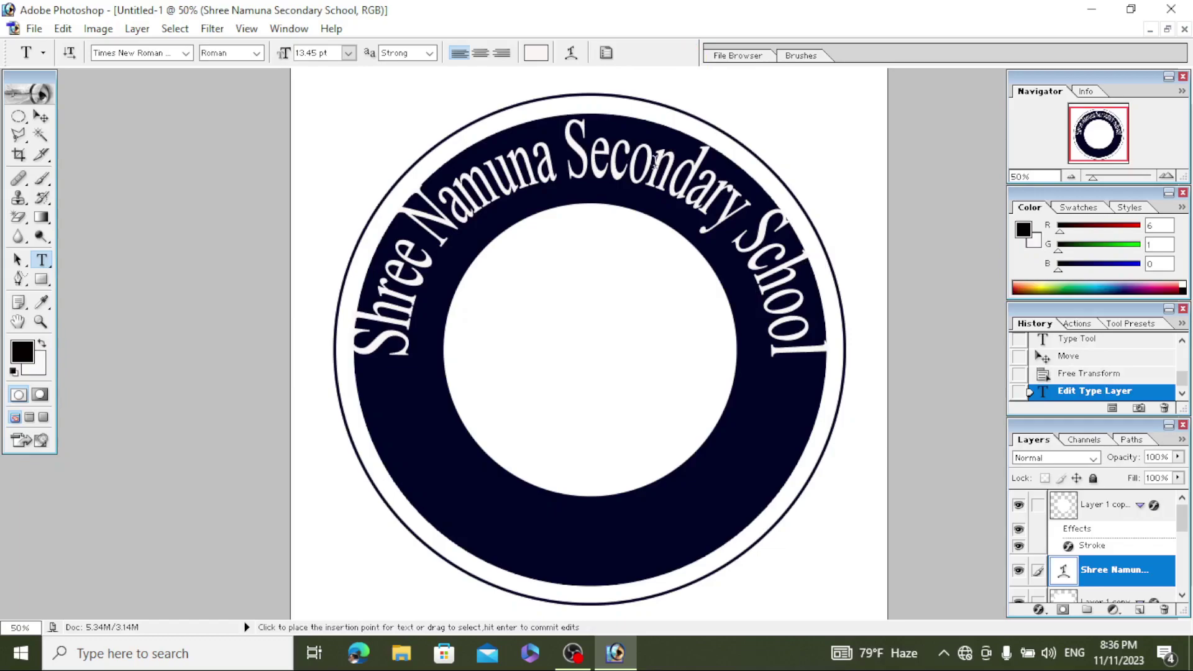
Step: Nudge the school name down and shrink it to about 94%
click(47, 117)
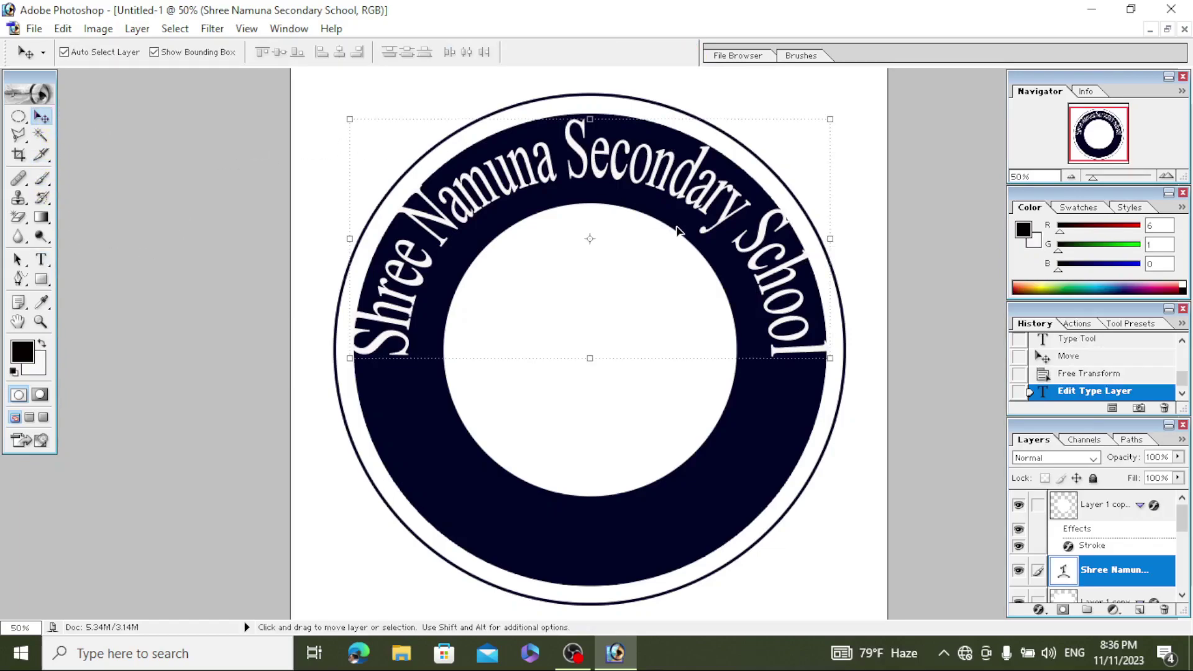
key(Down)
key(Down)
key(Down)
key(Down)
key(Down)
key(Down)
key(Down)
key(Down)
key(Down)
key(Down)
key(Down)
key(Down)
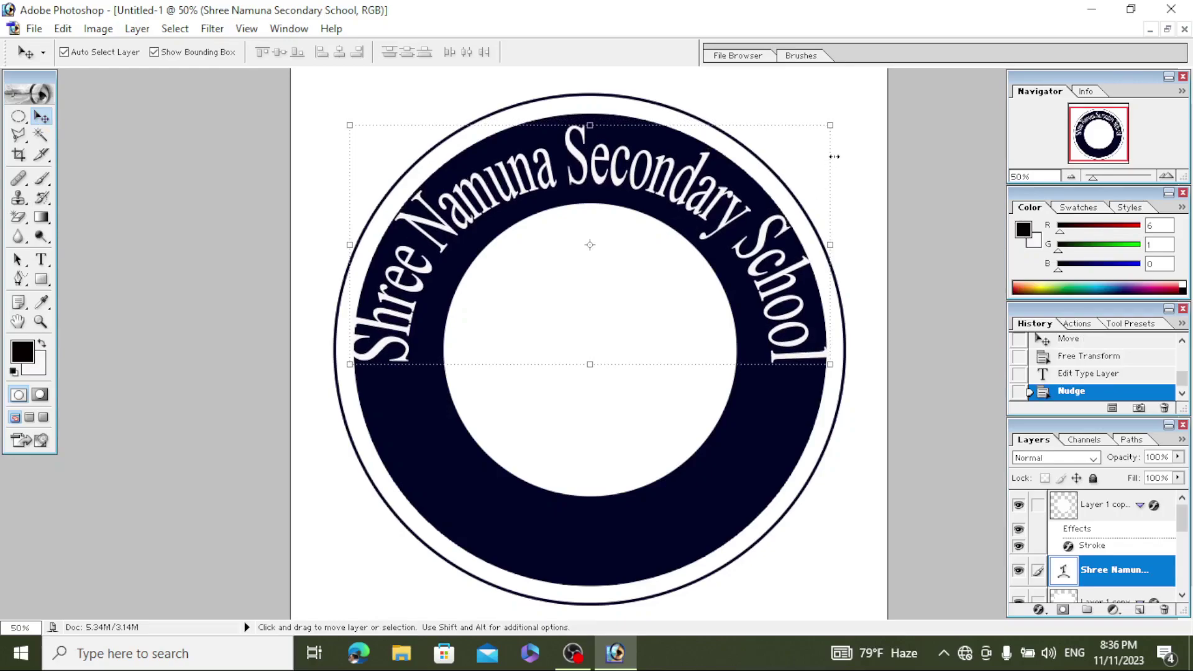
key(ctrl+t)
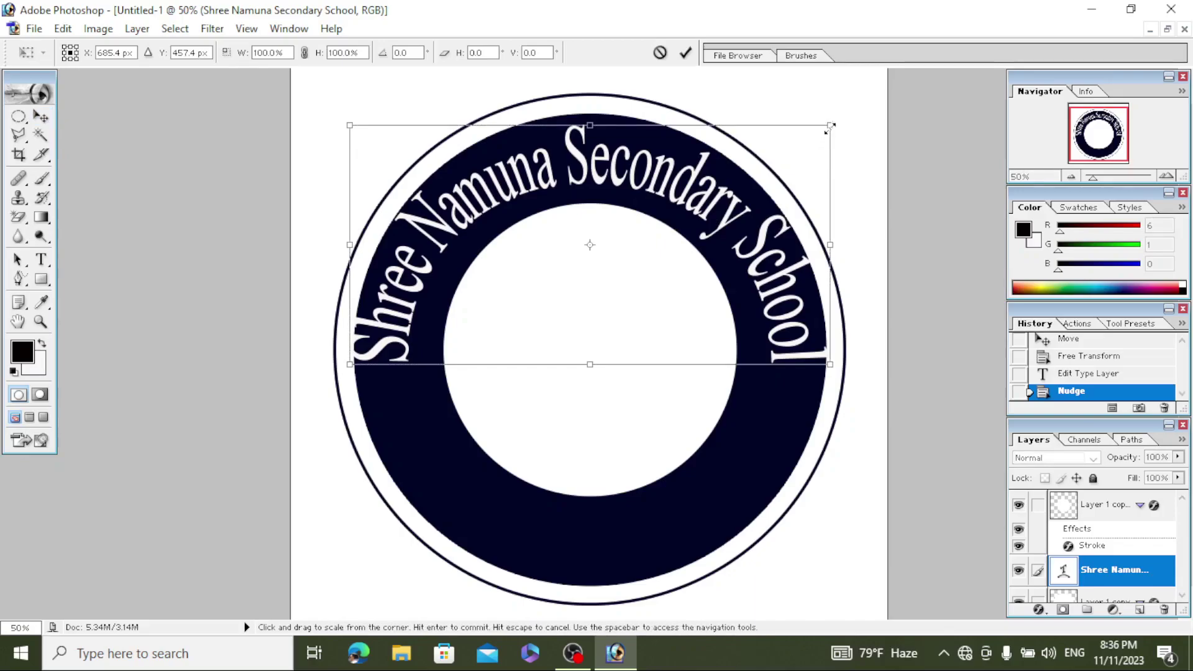
drag(829, 129, 816, 141)
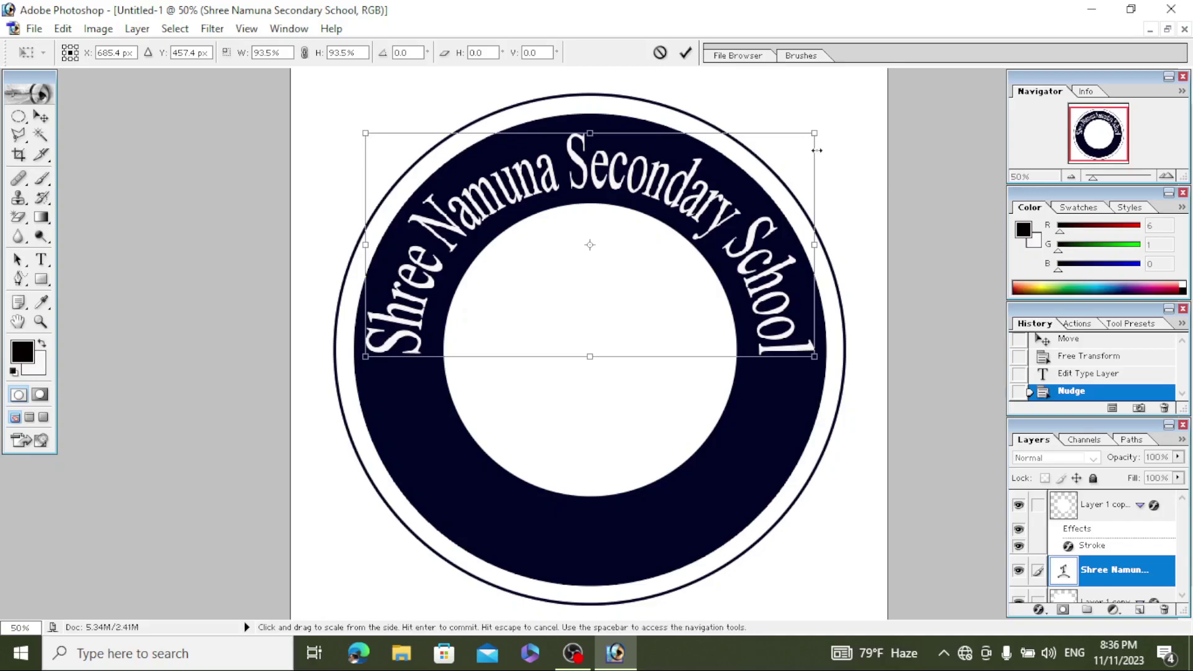
click(682, 58)
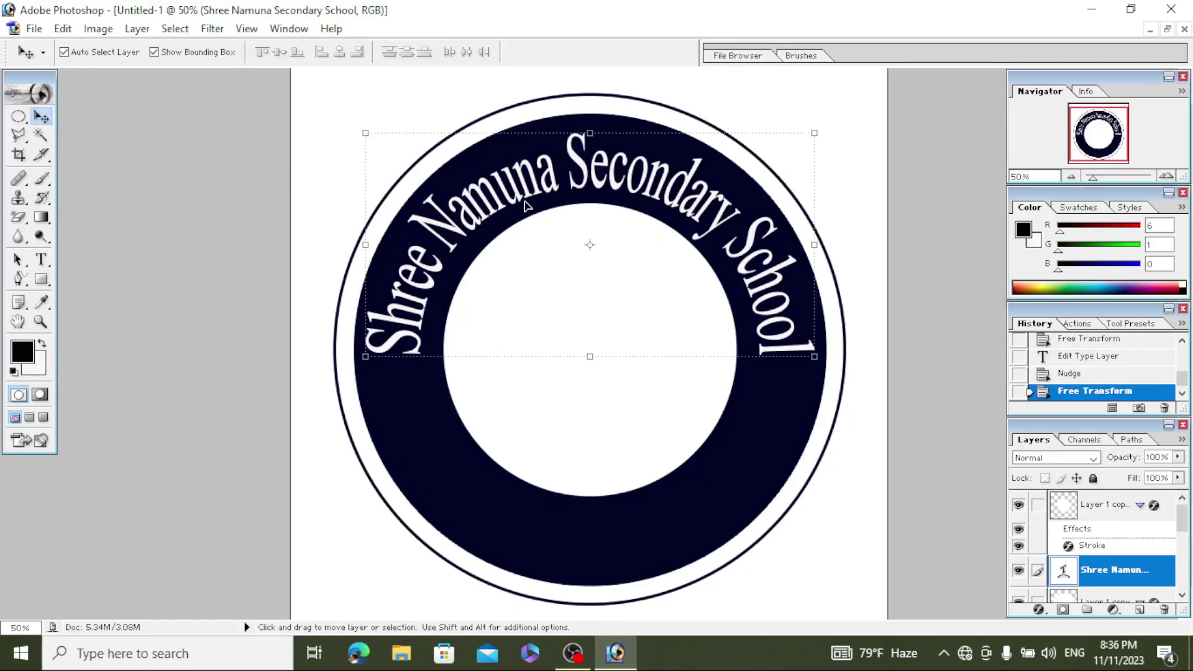
key(shift)
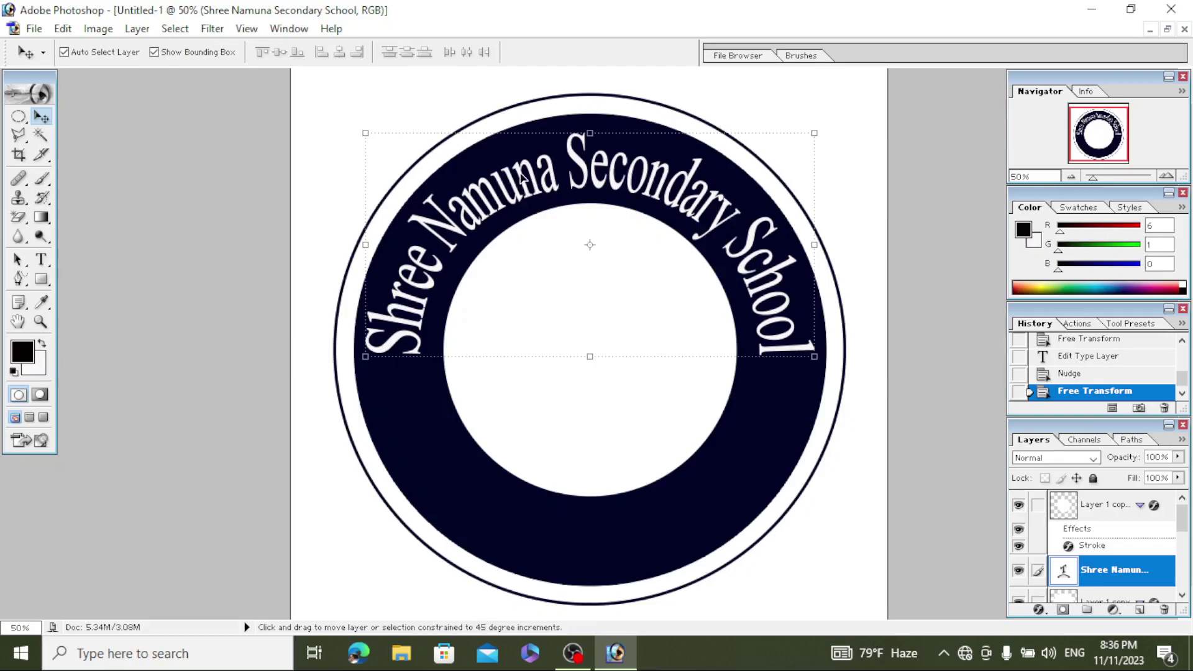
key(alt)
Step: Copy the arched text into the ring's lower half and retype it as 'Butwal Rupandehi.'
drag(527, 177, 498, 325)
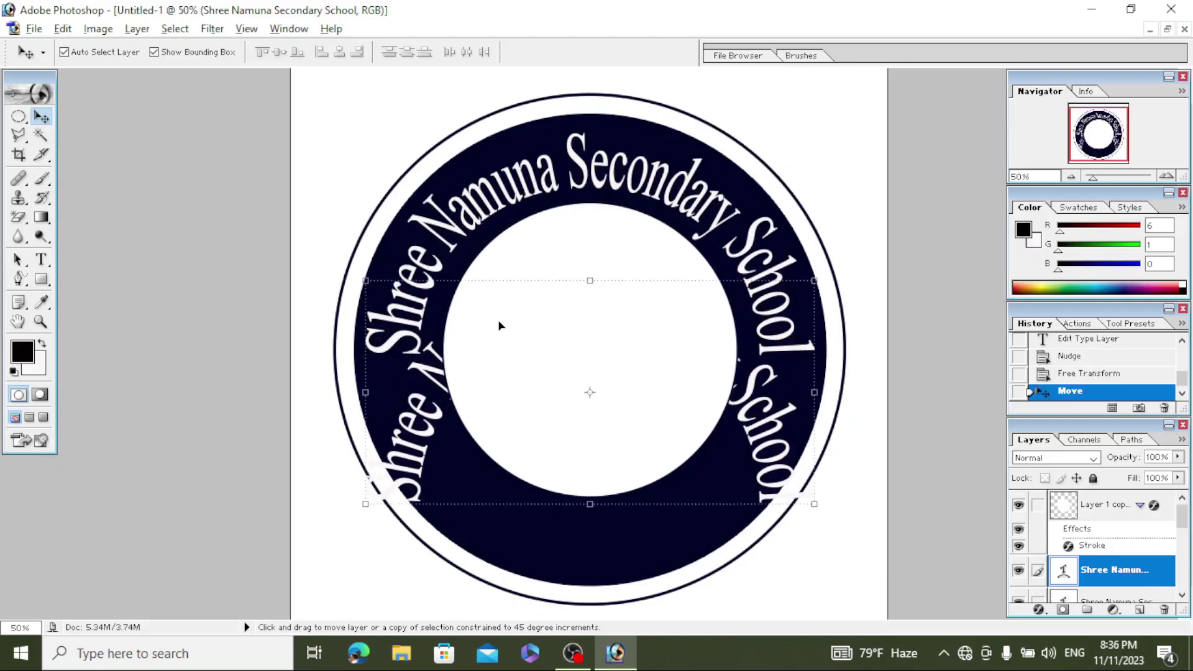
click(42, 262)
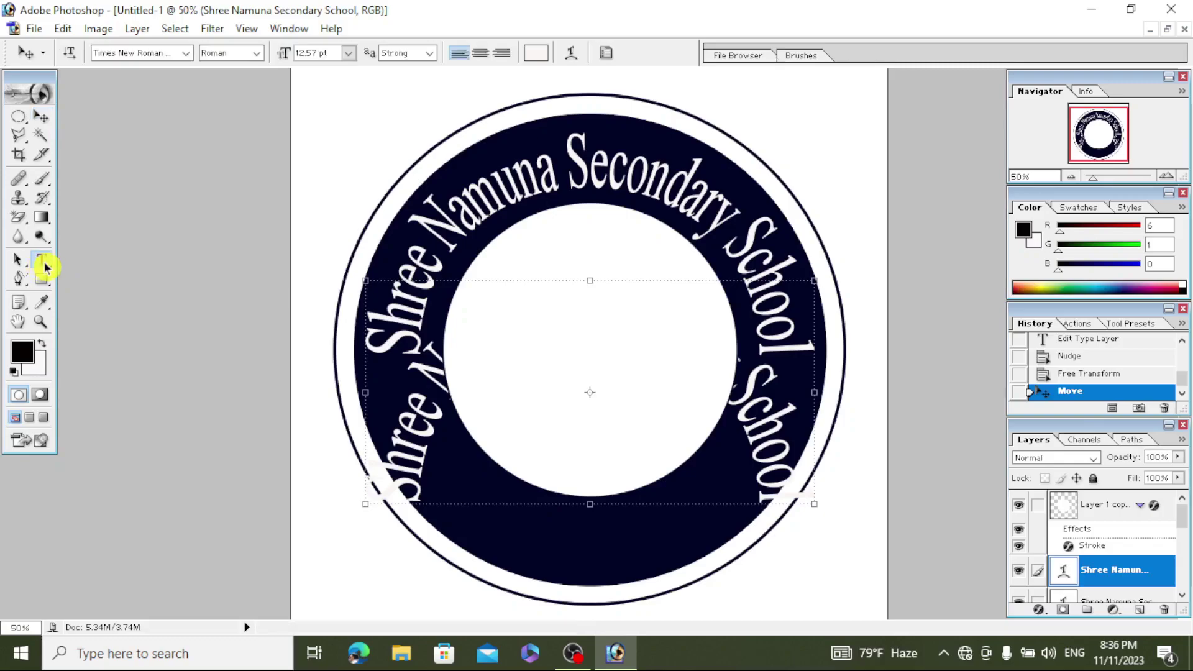
click(425, 427)
key(ctrl+a)
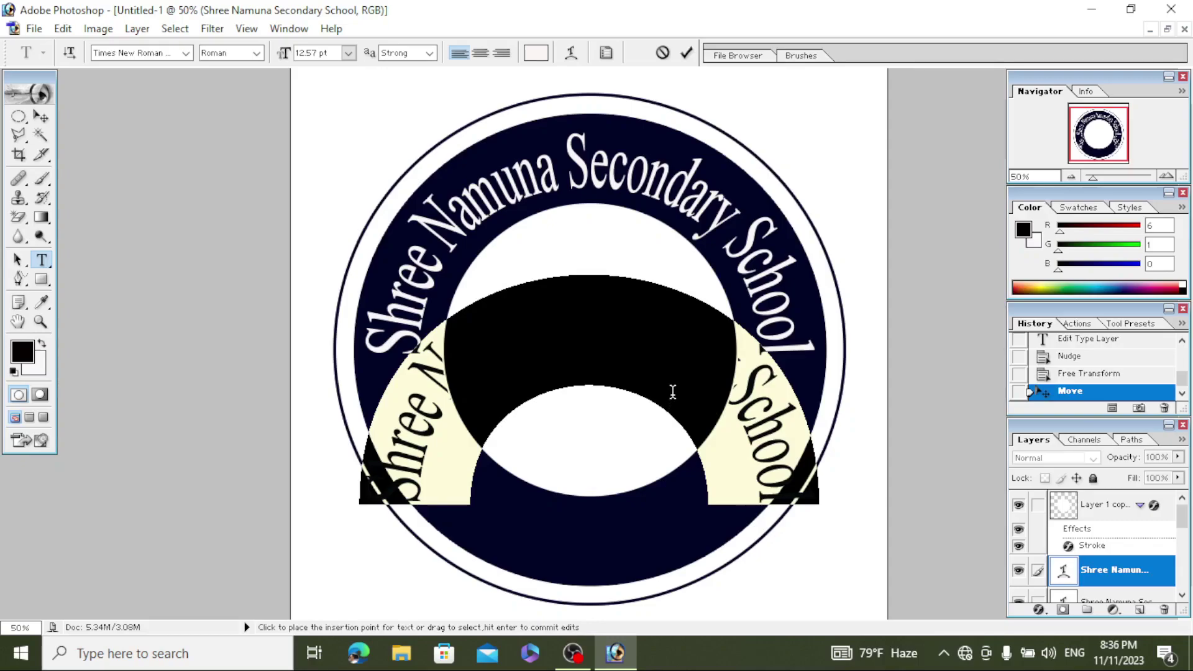
text(Butwa)
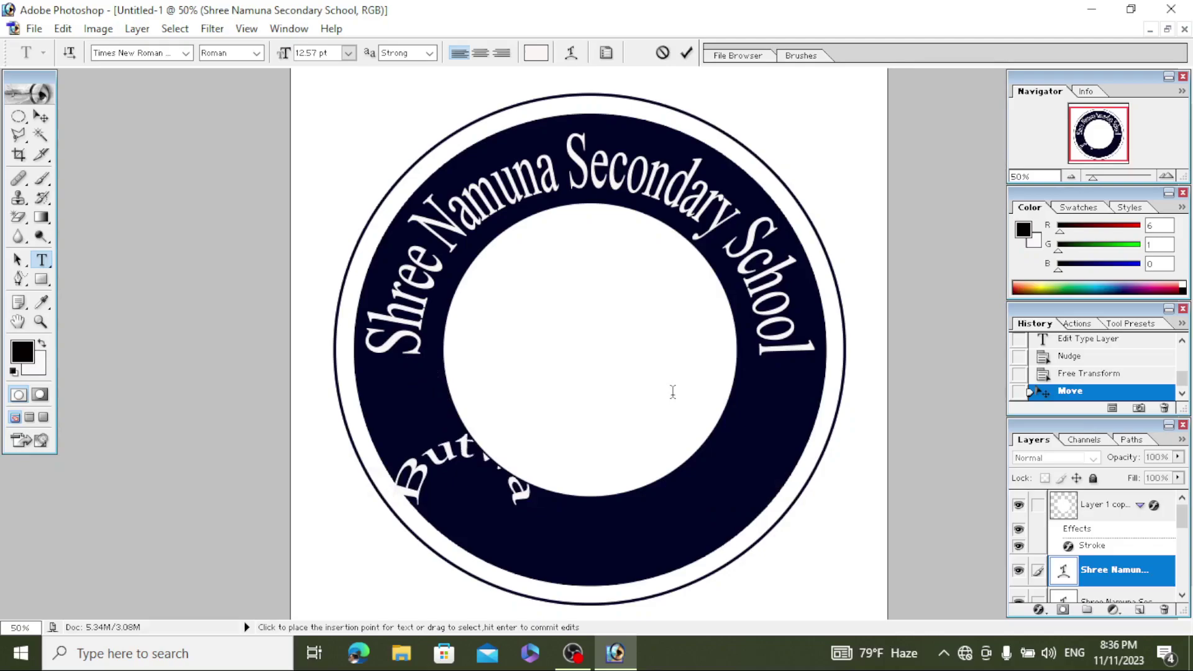
text(l)
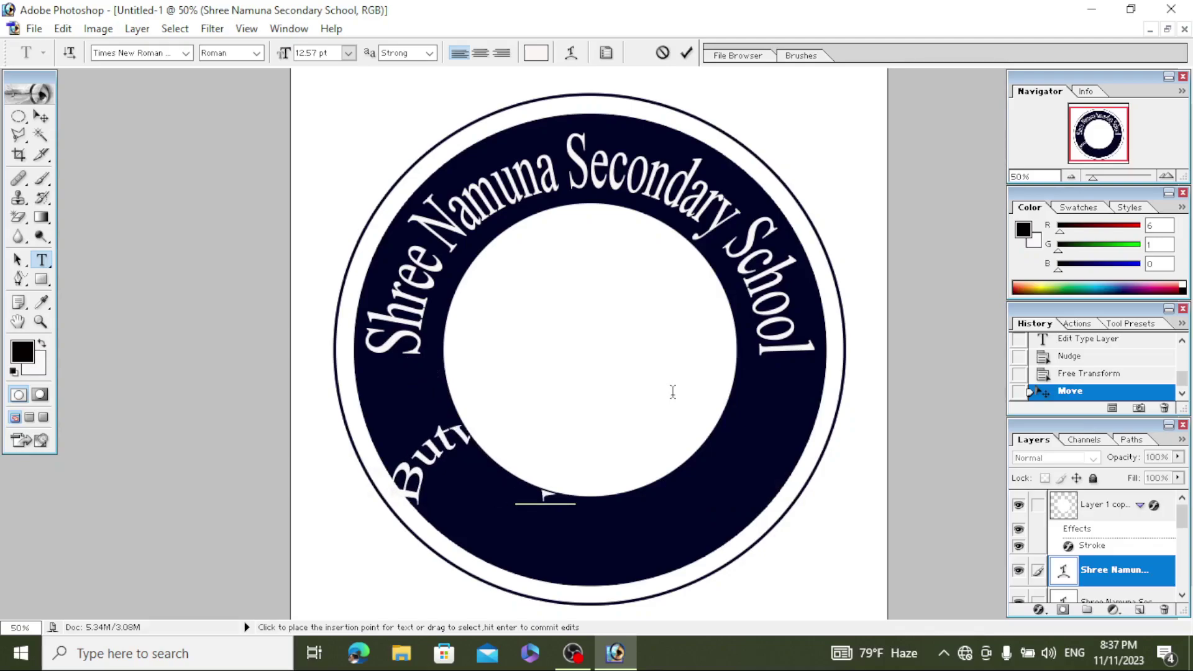
text( Ru)
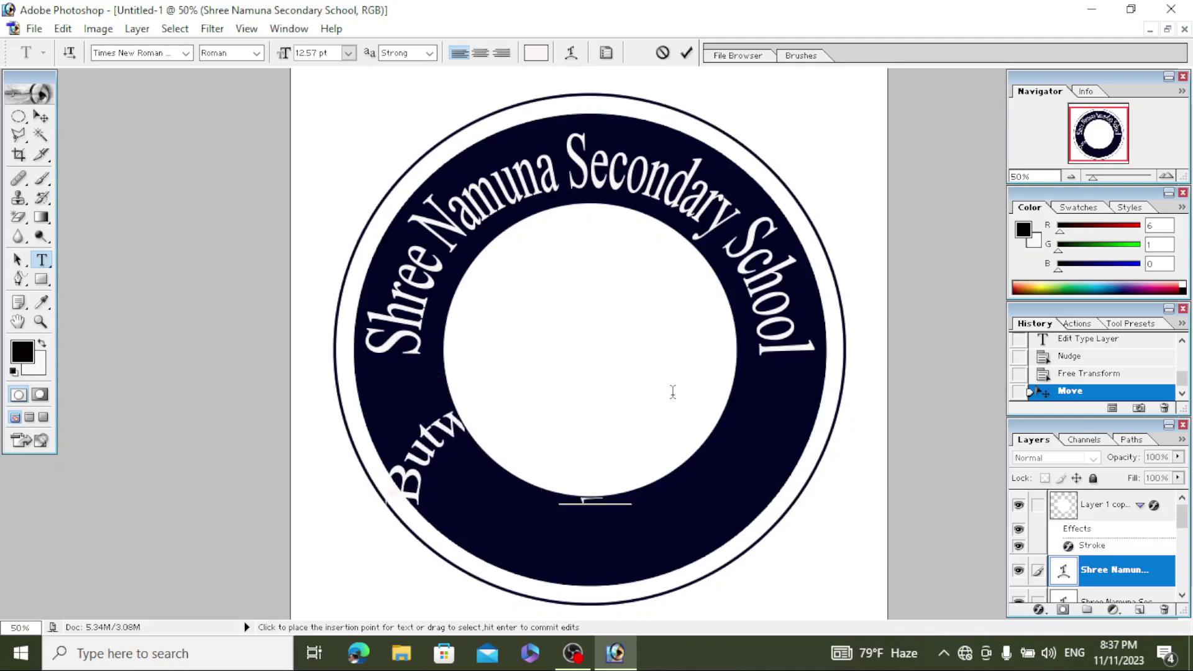
text(pandehi.)
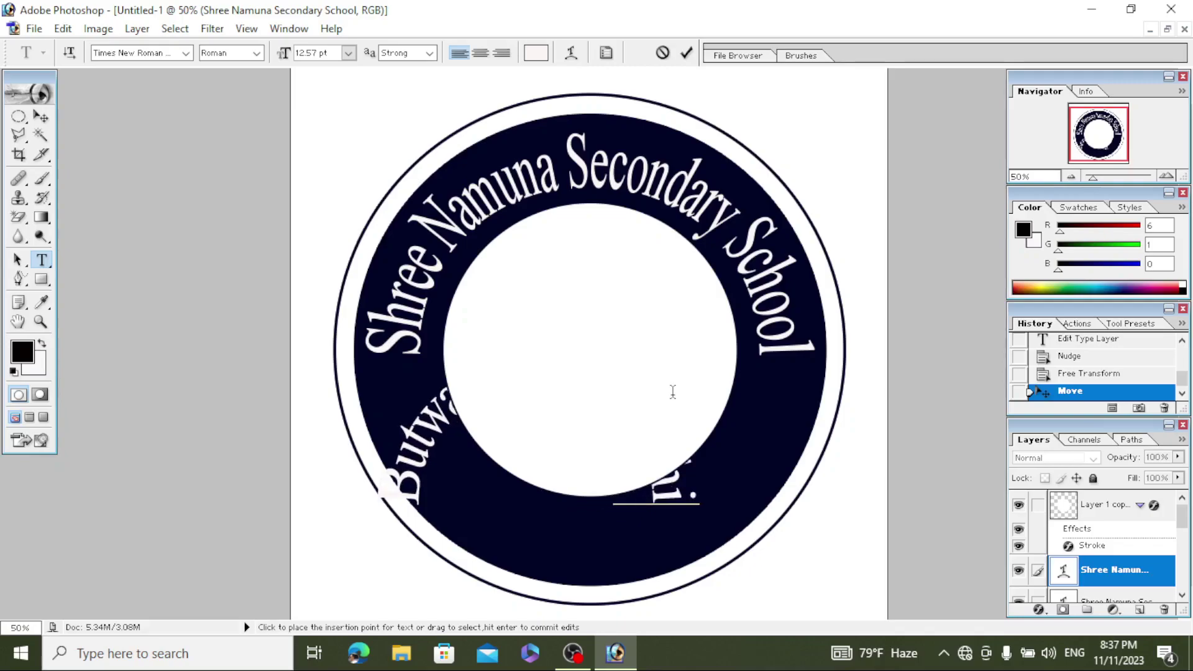
click(683, 51)
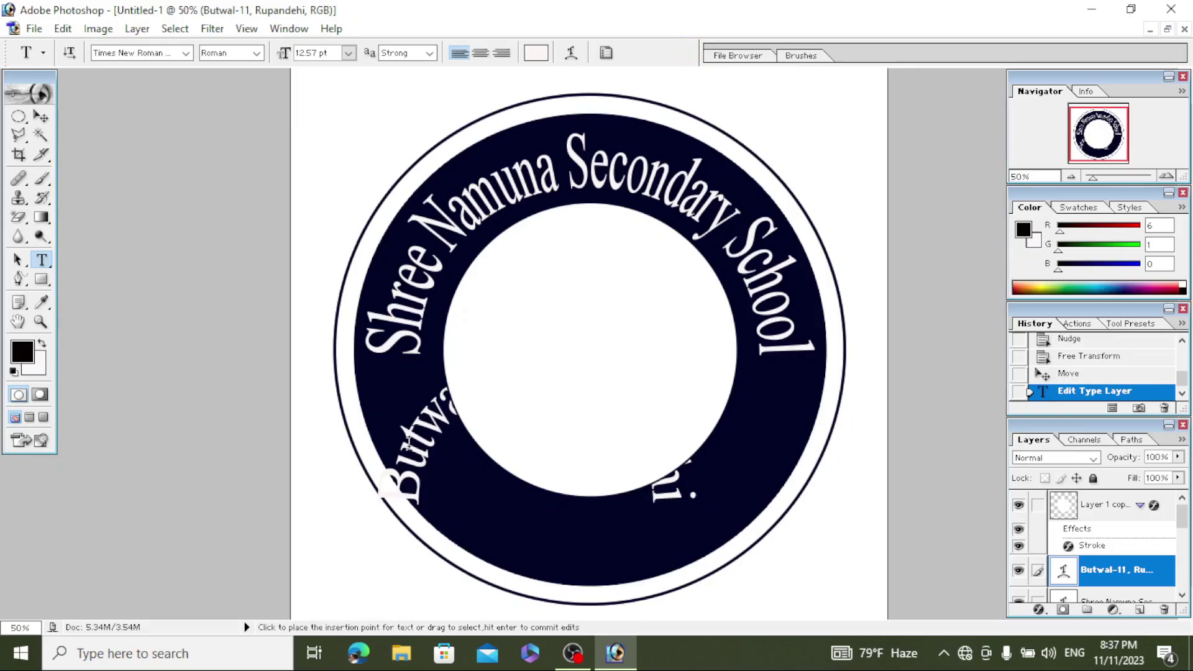
Step: Re-warp the location text into a downward Arc with bend -81 and vertical distortion +27
click(566, 56)
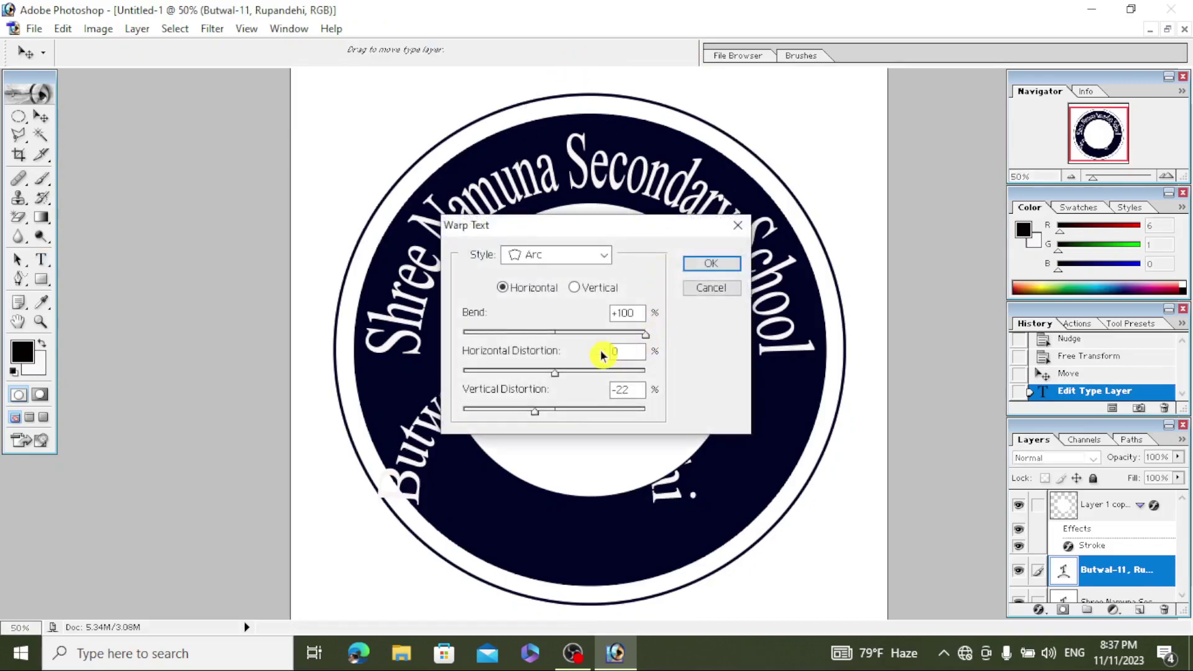
drag(646, 229, 842, 252)
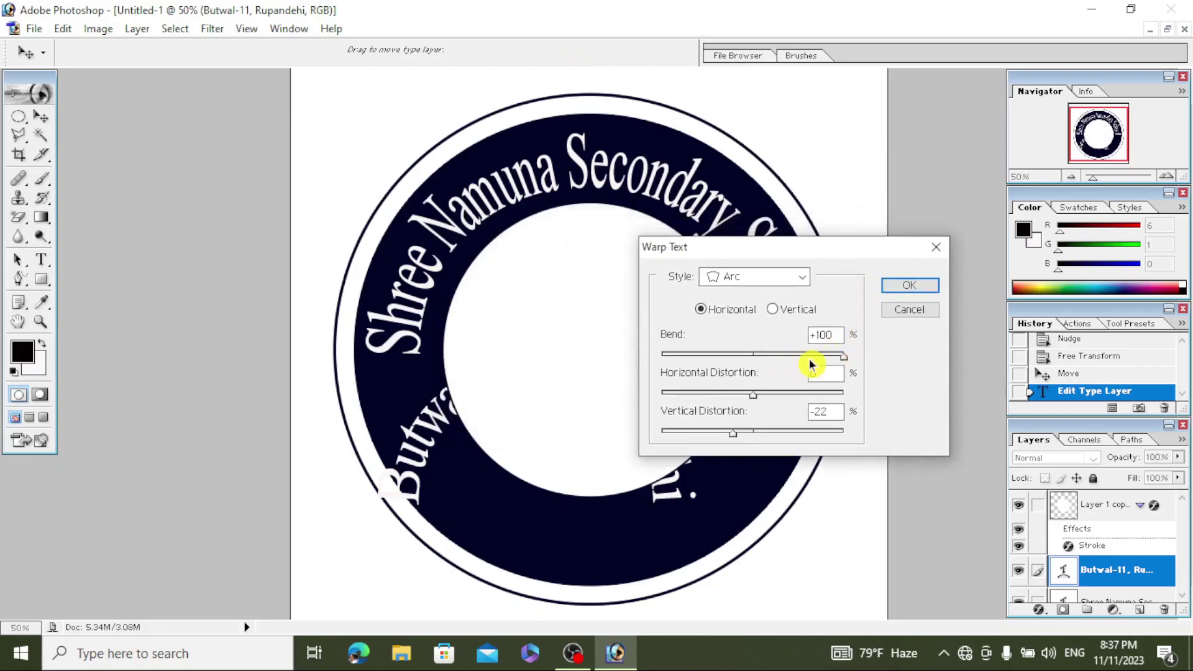
drag(833, 359, 717, 359)
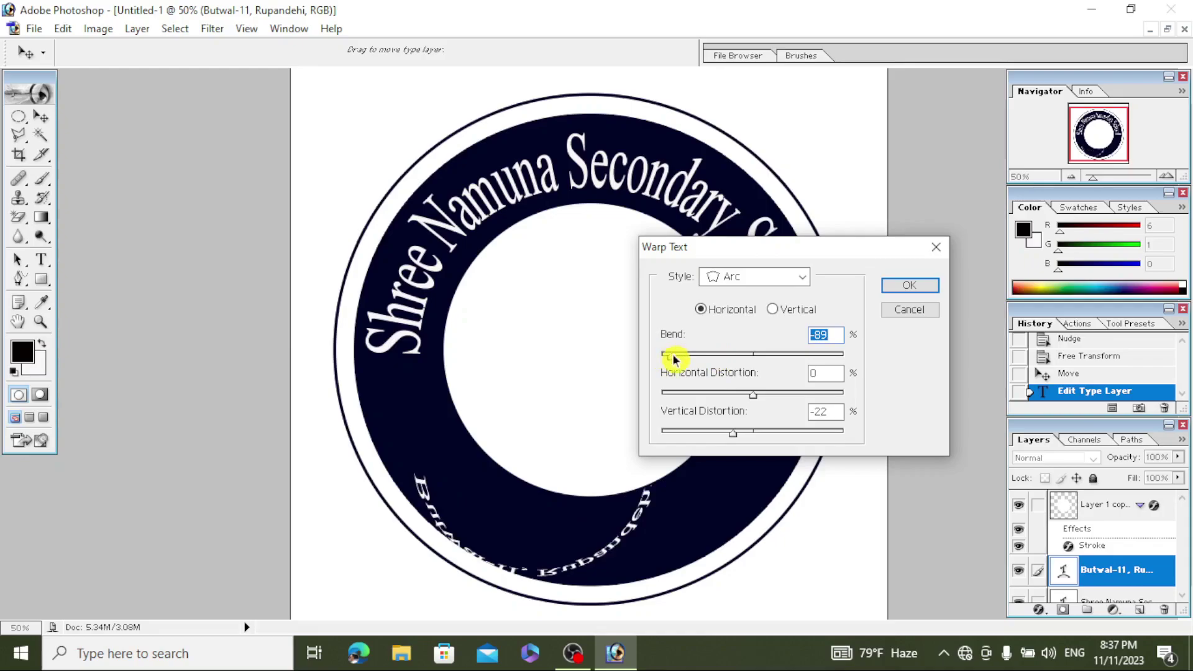
drag(674, 359, 679, 357)
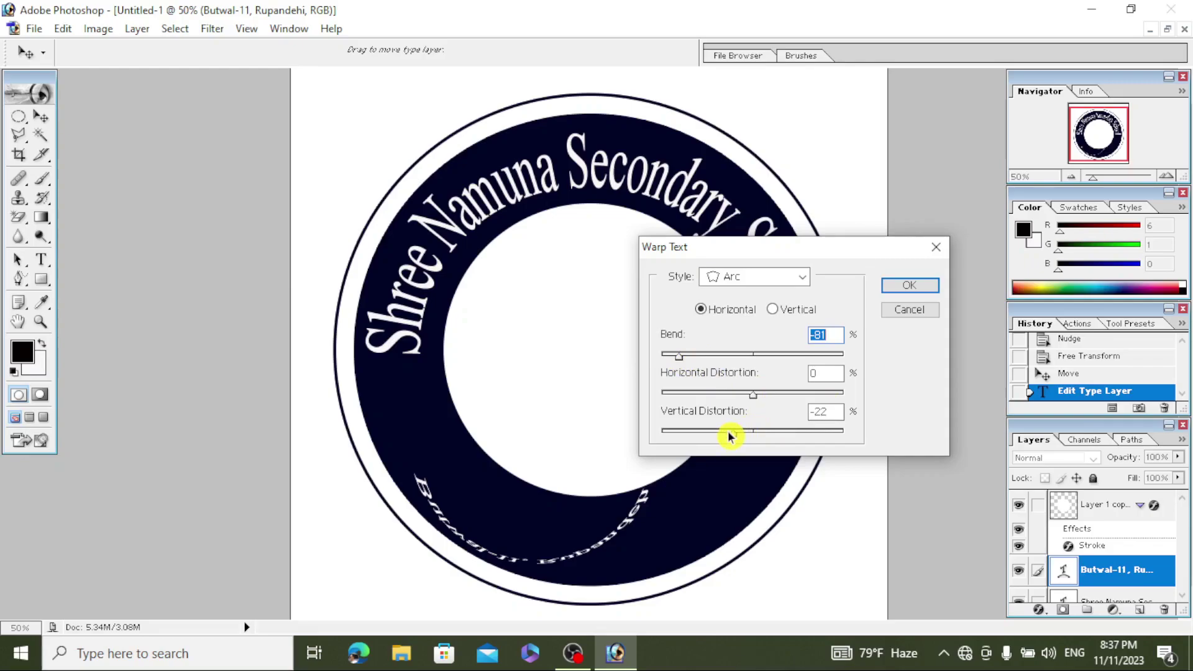
drag(759, 432, 765, 433)
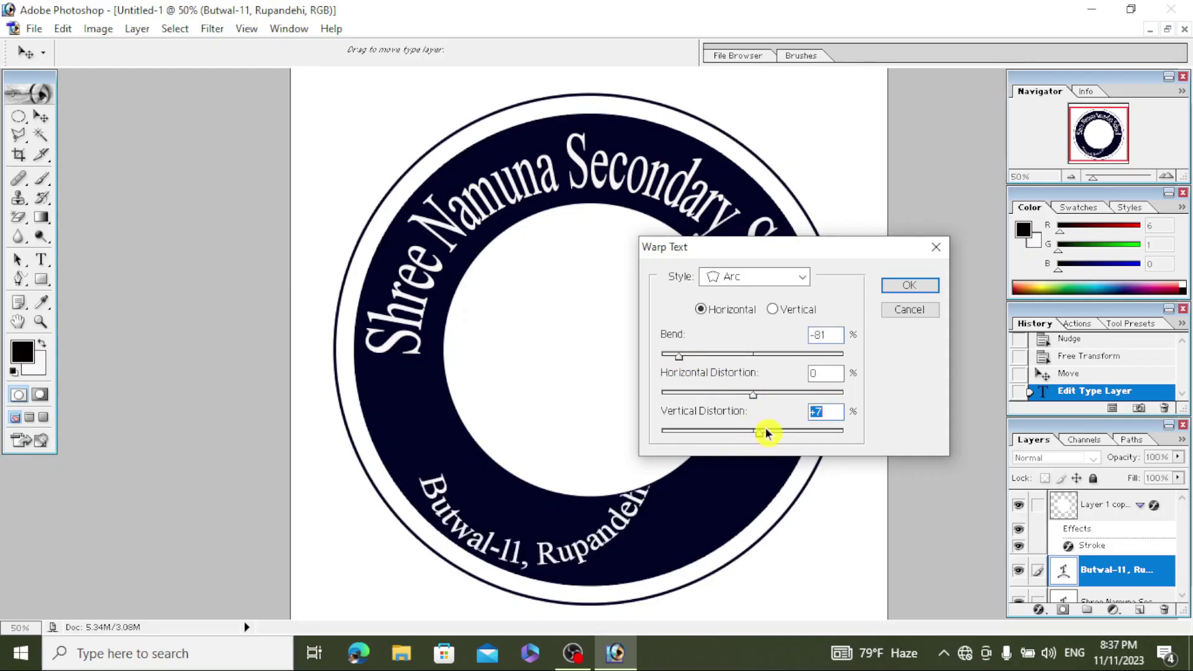
click(778, 431)
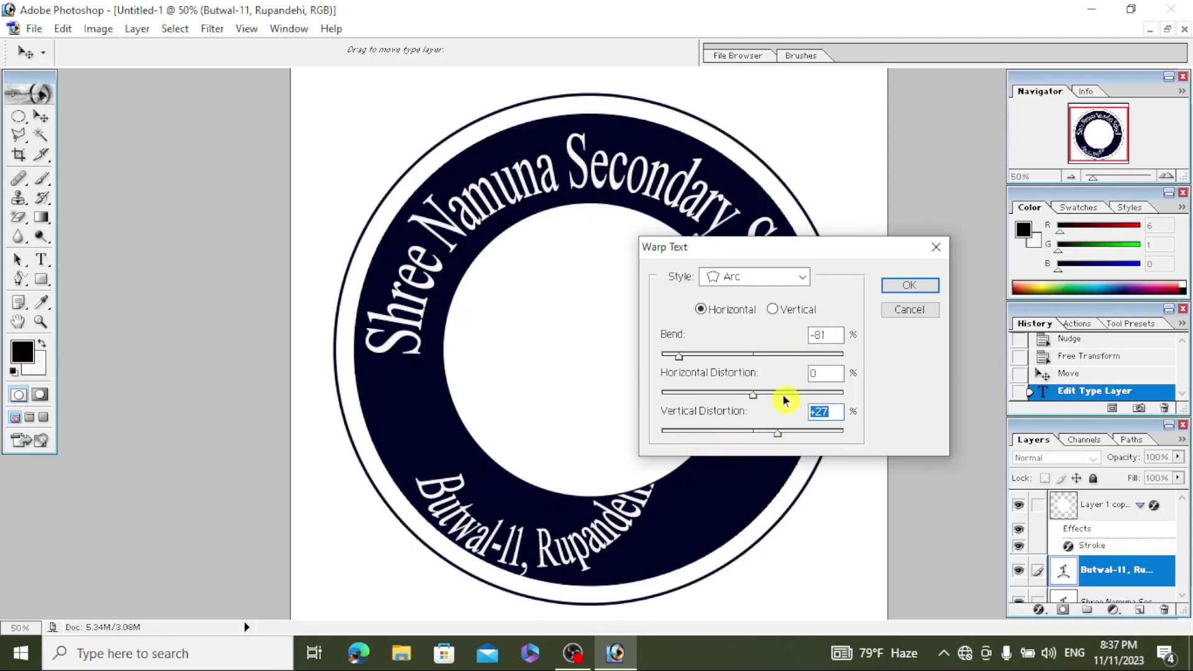
click(897, 286)
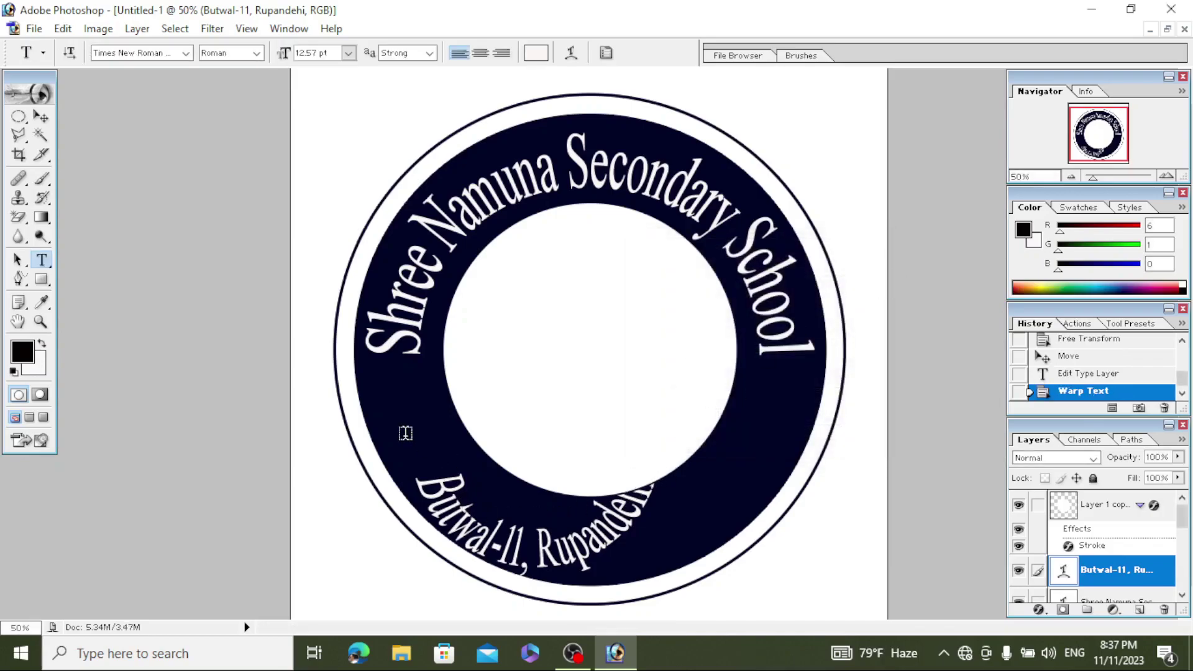
Step: Shift the location text right along the ring and enlarge it to 139%
click(41, 117)
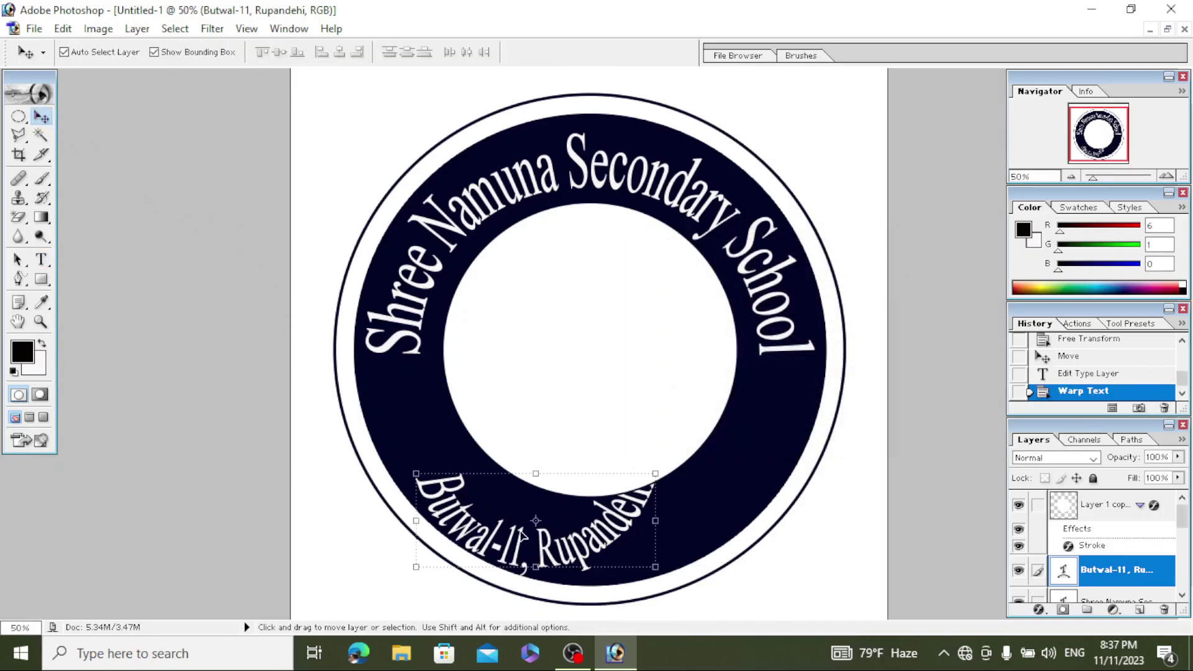
drag(522, 534, 563, 538)
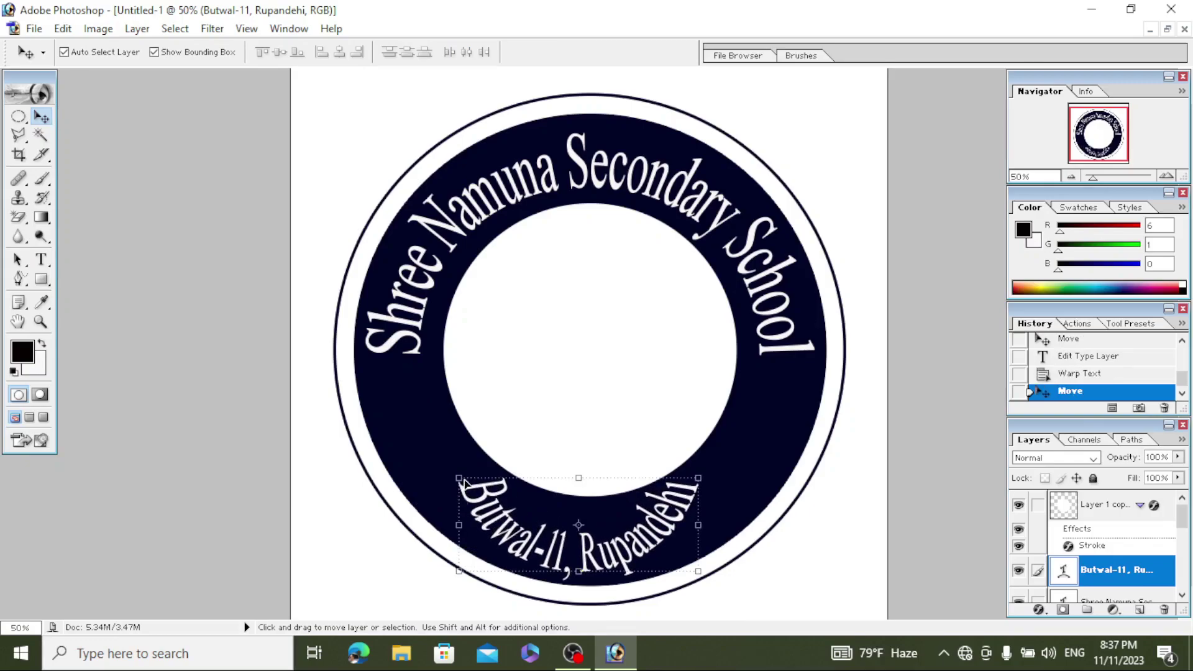
click(463, 480)
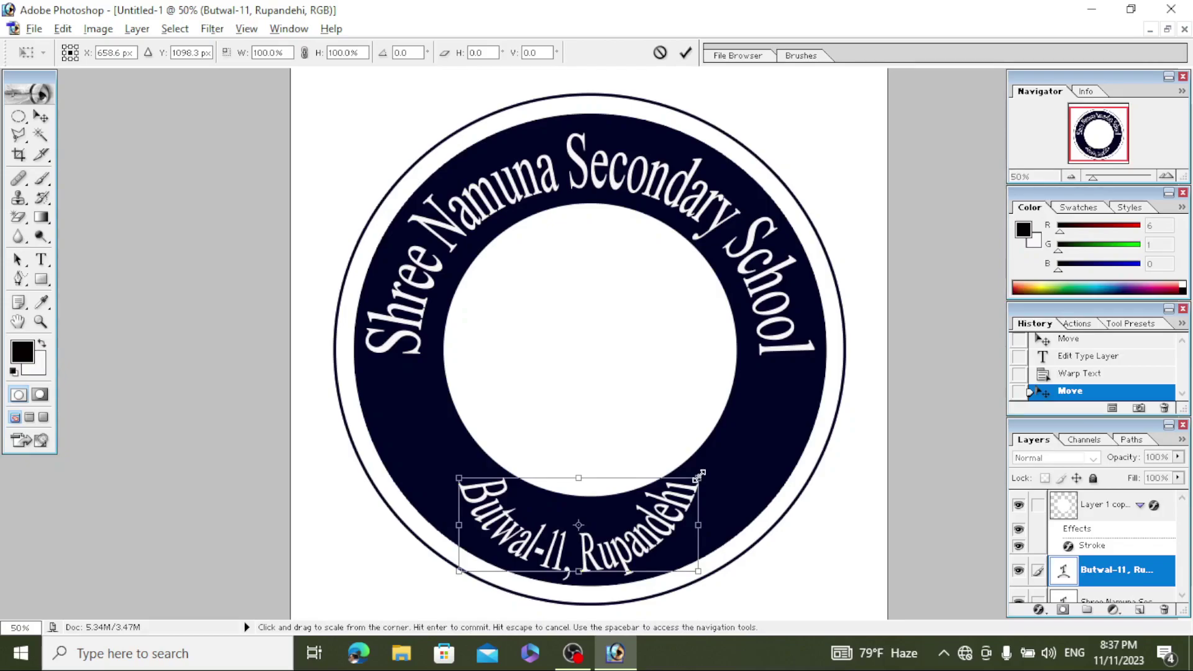
drag(698, 475, 747, 459)
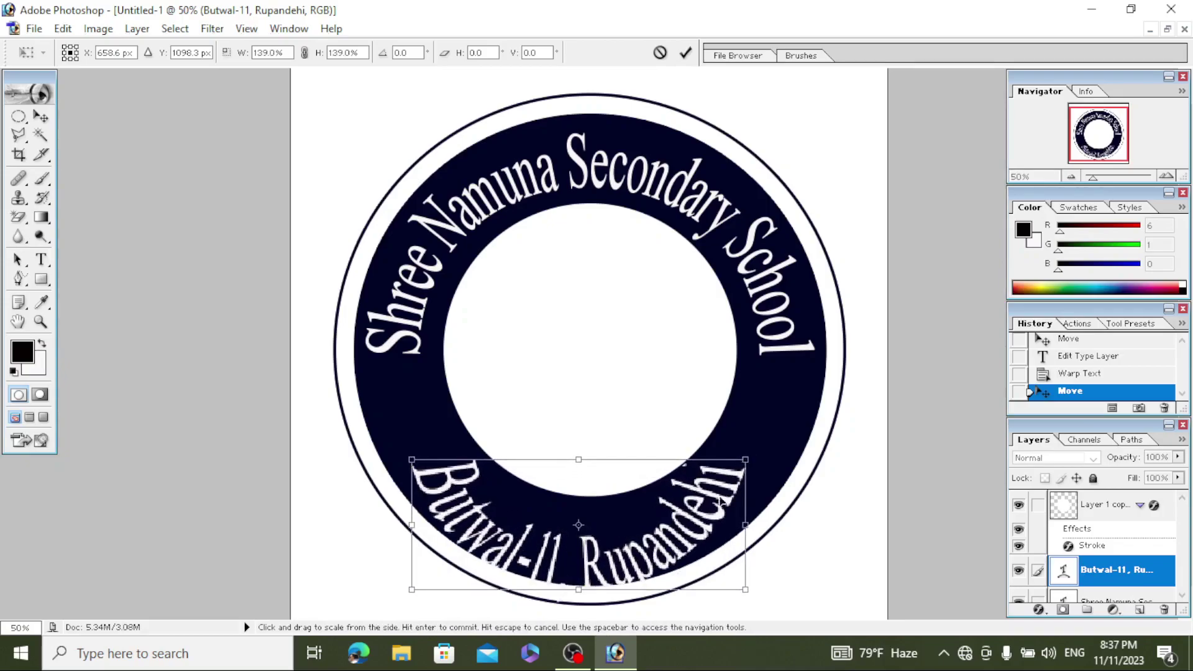
click(685, 52)
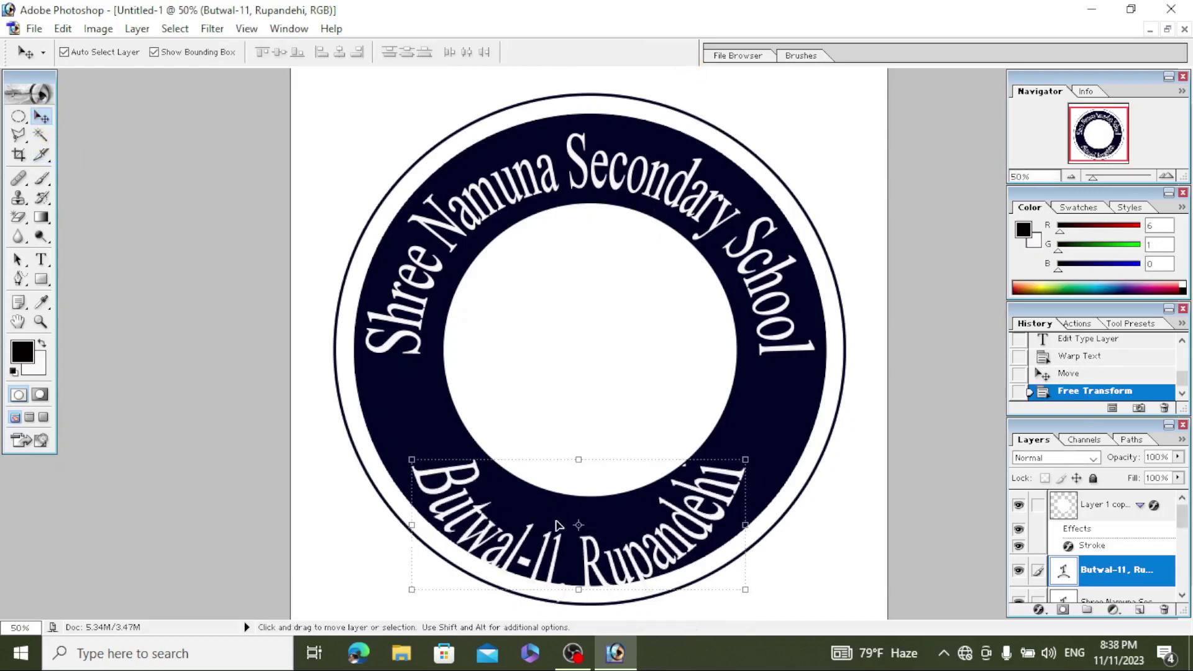
Step: Position the location text so it is centred along the ring's bottom
drag(558, 527, 567, 509)
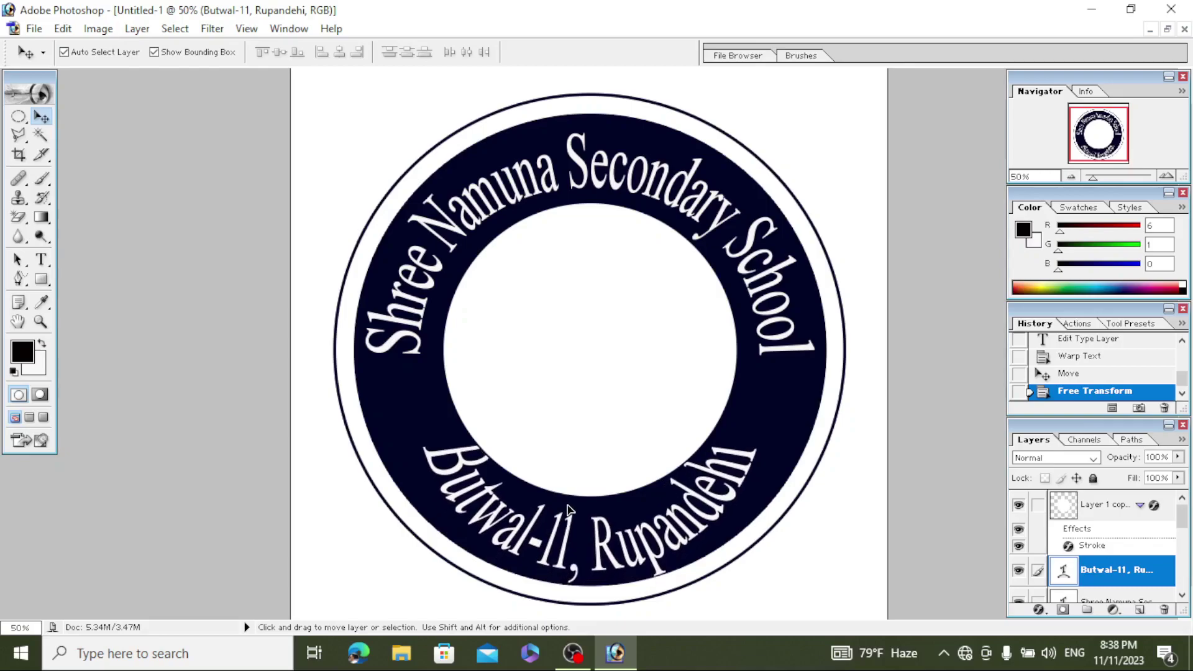
key(shift+Down)
key(shift+Down)
drag(568, 509, 570, 508)
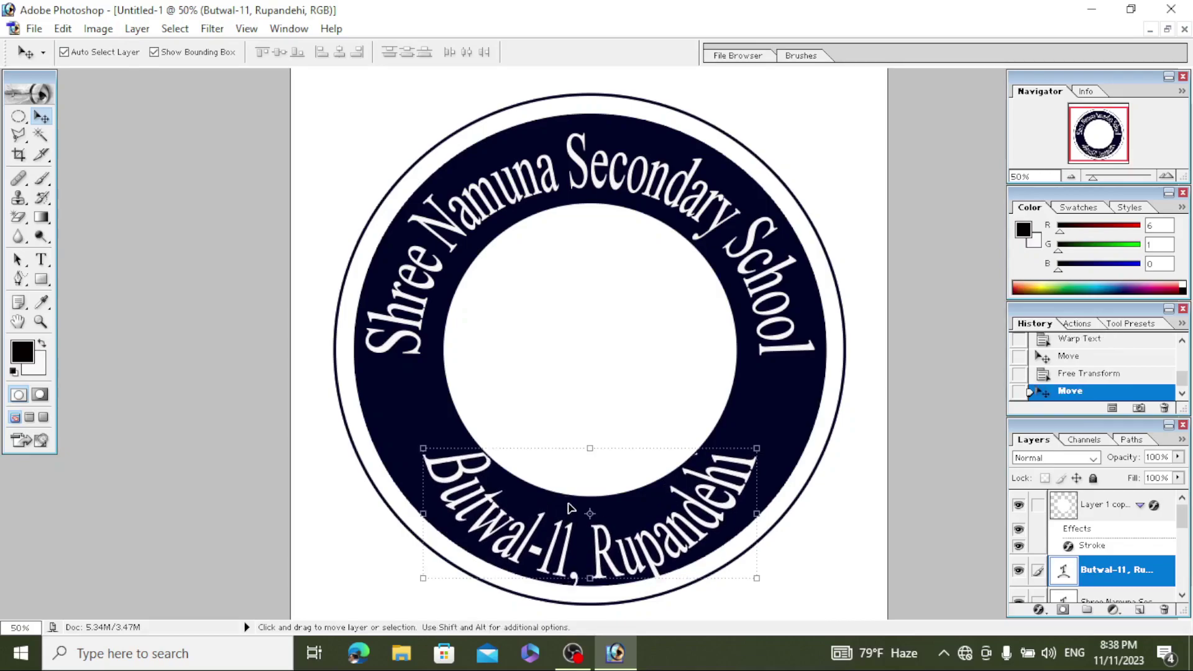
key(shift+Up)
key(shift+Up)
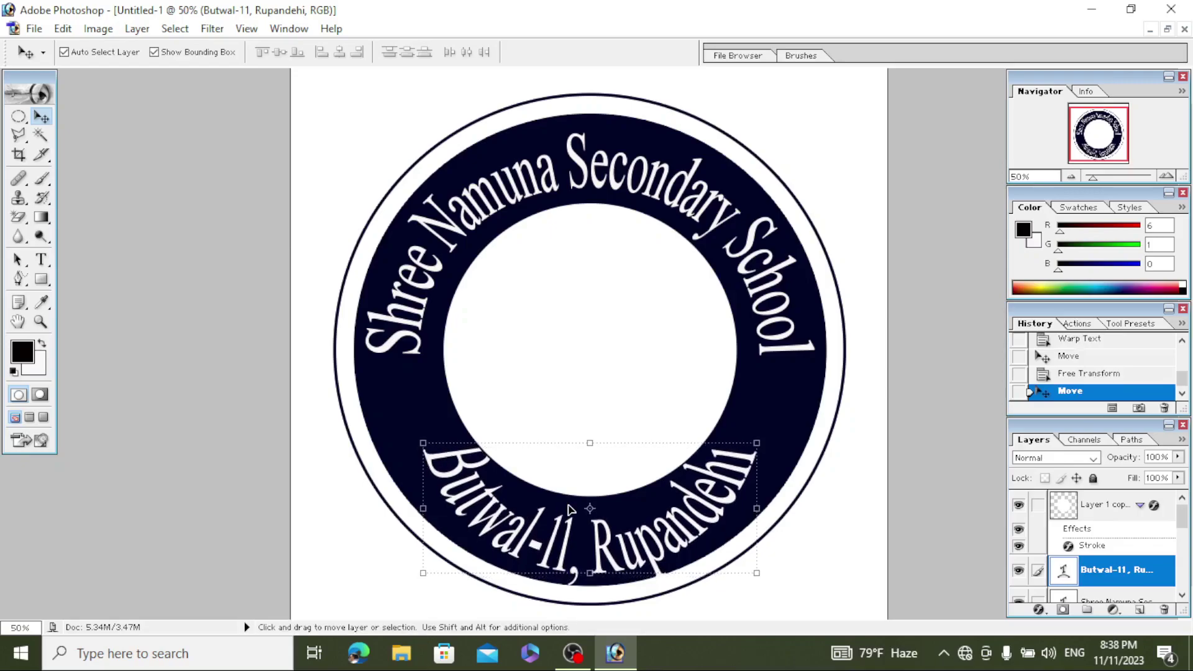
key(Up)
key(Up)
key(Up)
key(Up)
key(Up)
key(Up)
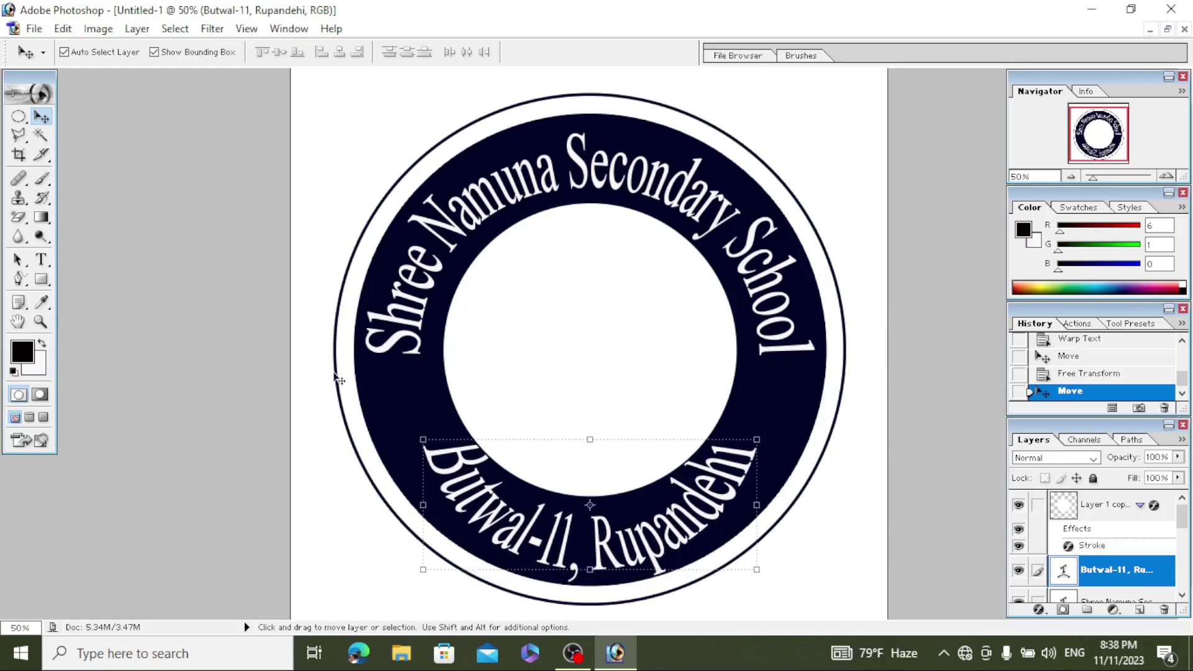
click(41, 259)
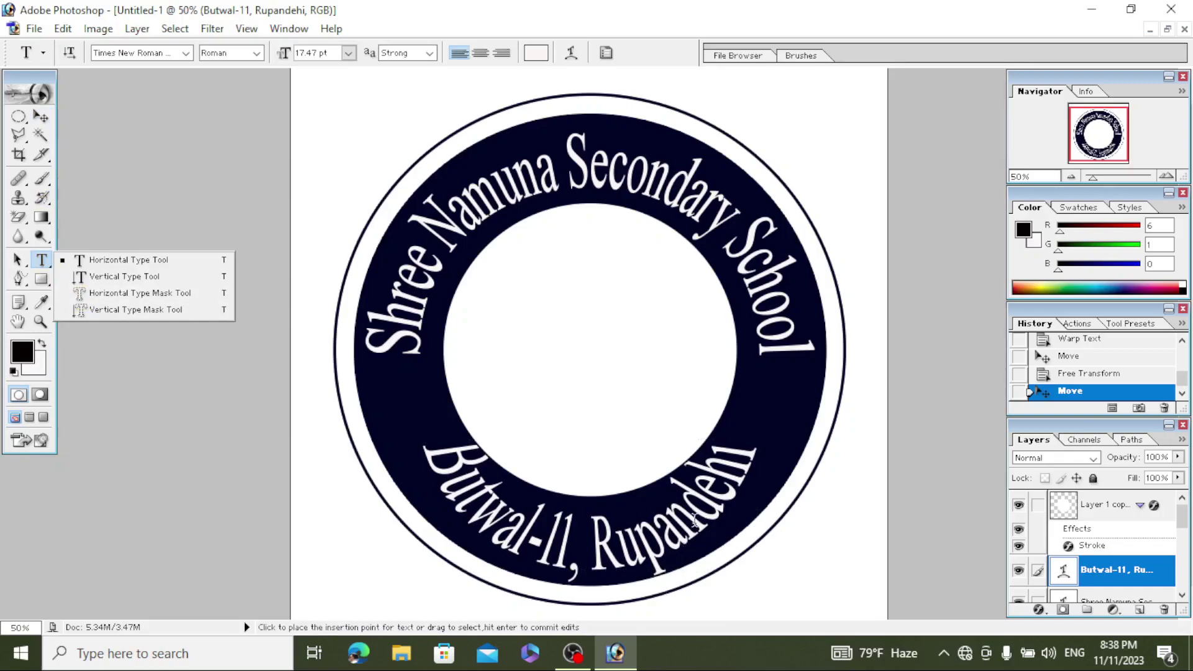
Step: Ease the location text's Arc warp to bend -65 with vertical distortion +13
click(570, 53)
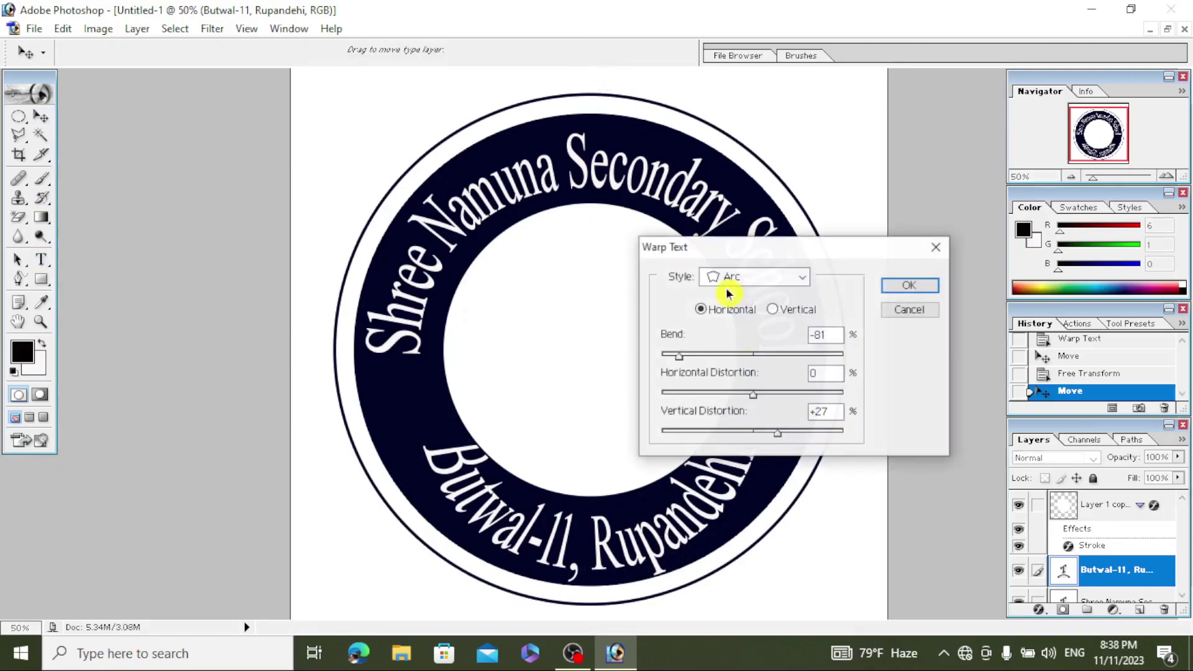
mouse_move(777, 433)
mouse_down()
mouse_move(807, 432)
mouse_move(772, 433)
mouse_up()
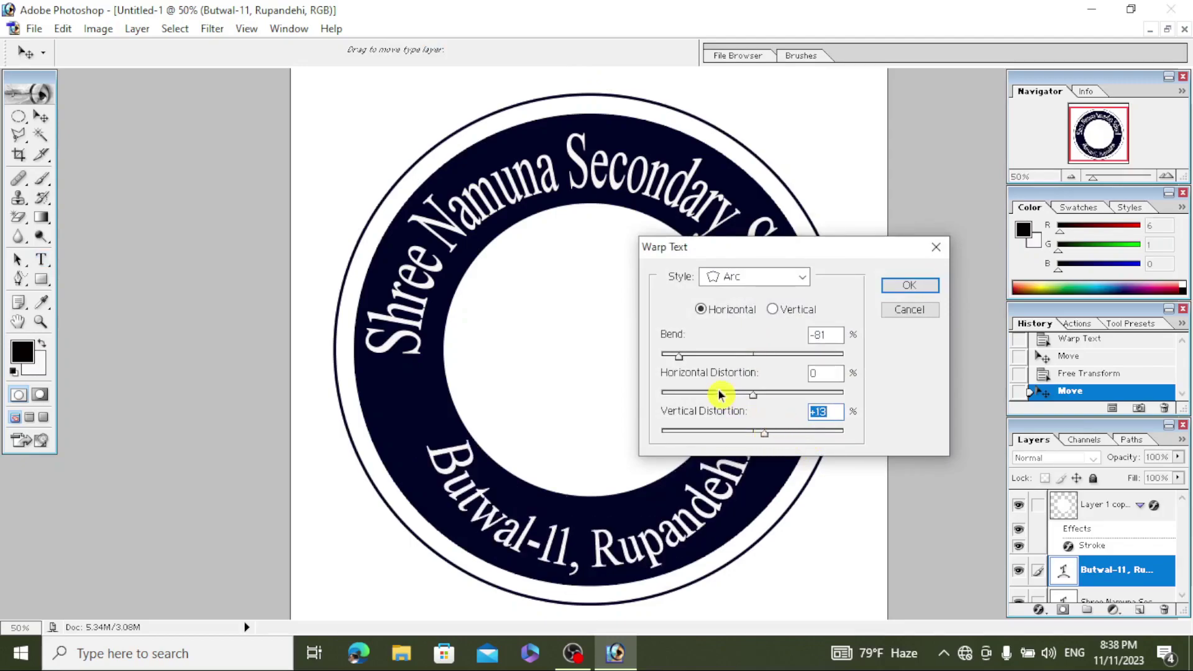
drag(679, 361, 694, 363)
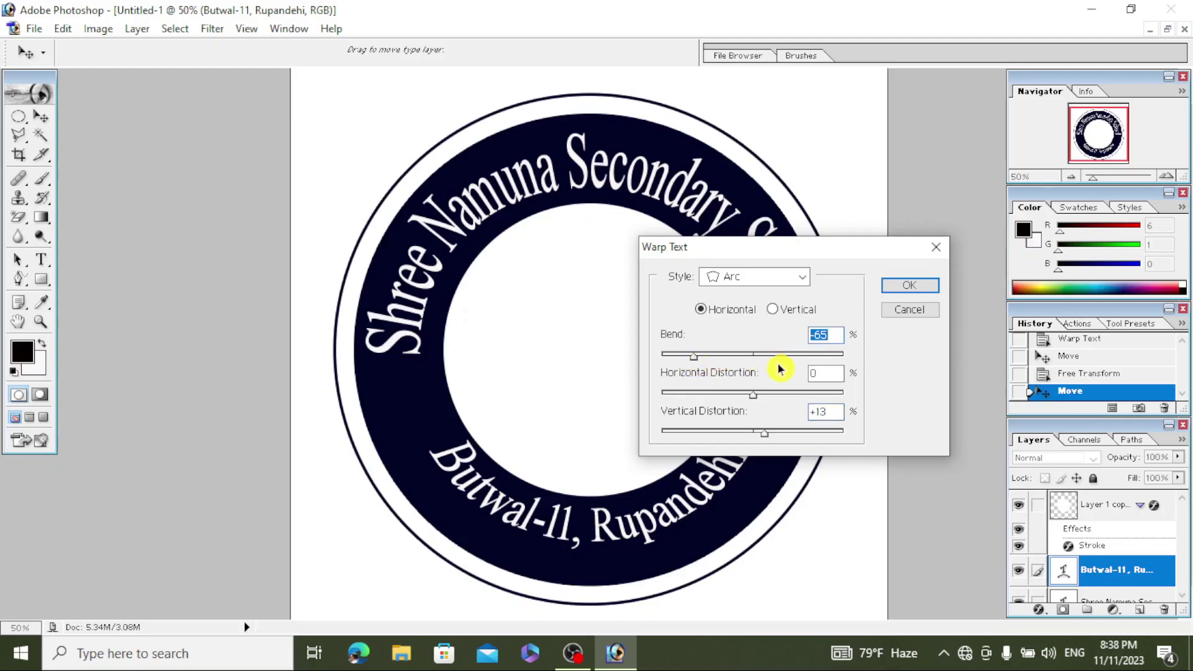
click(908, 286)
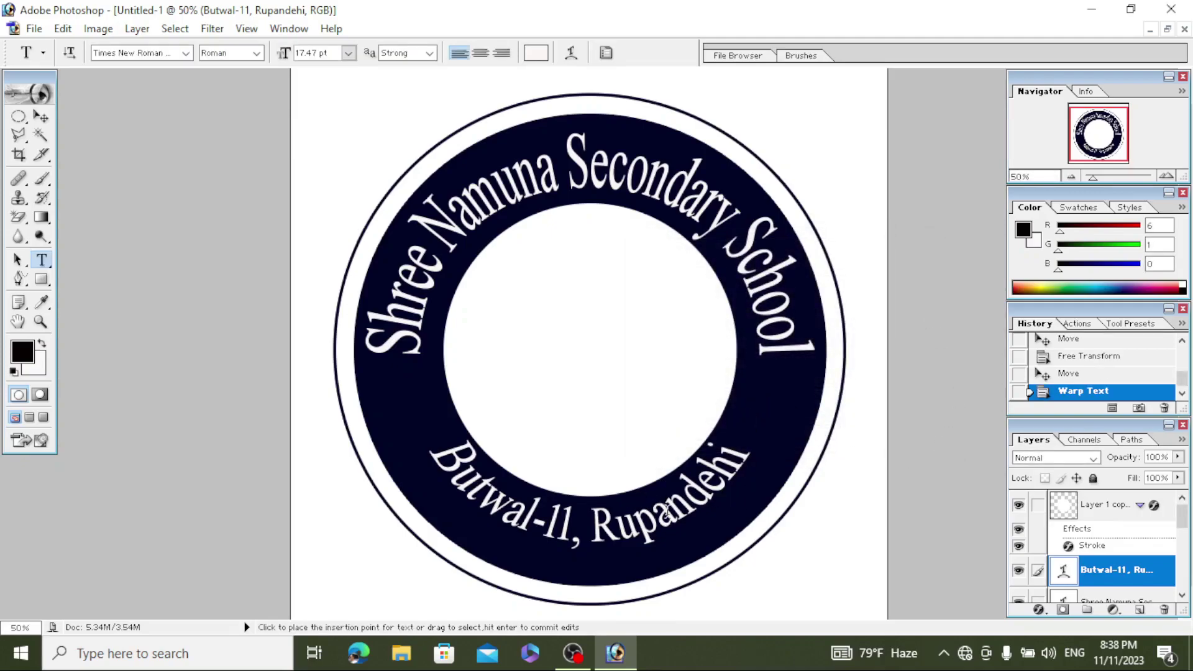
Step: Nudge the location text three steps down
click(662, 522)
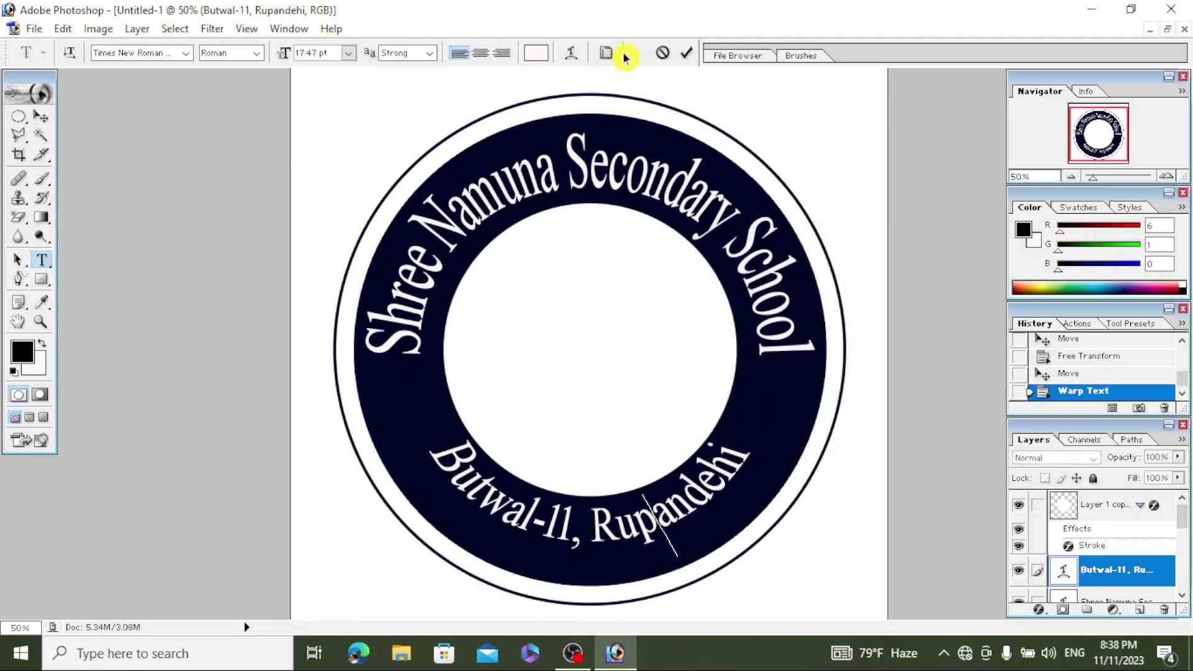
click(686, 57)
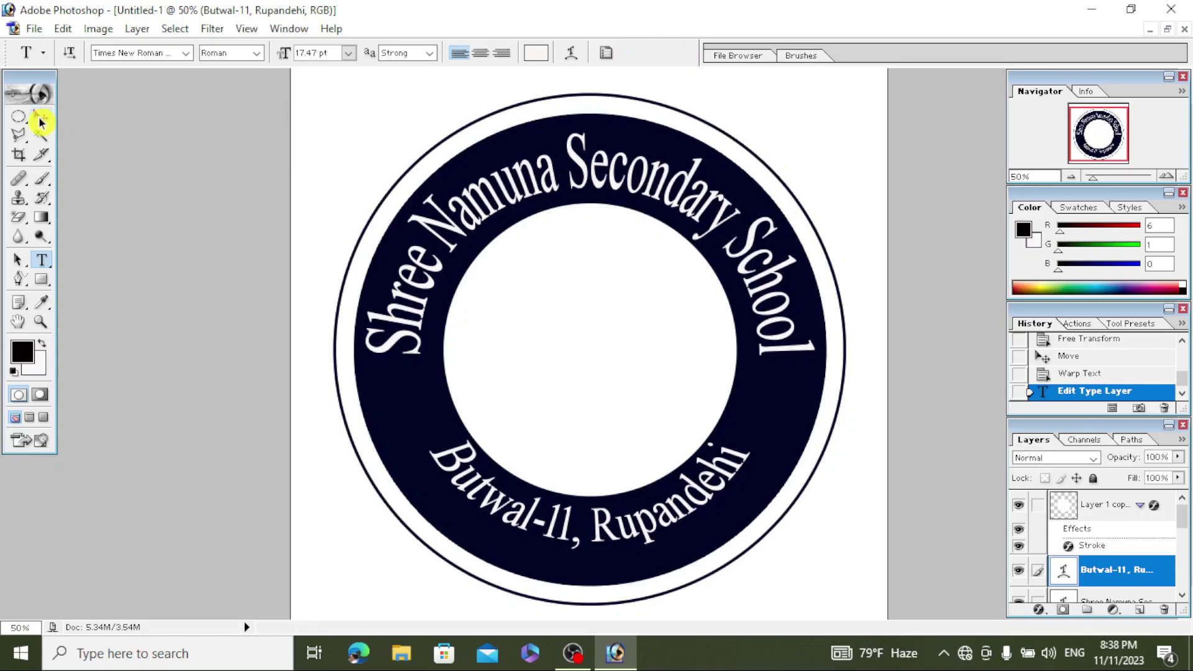
click(39, 121)
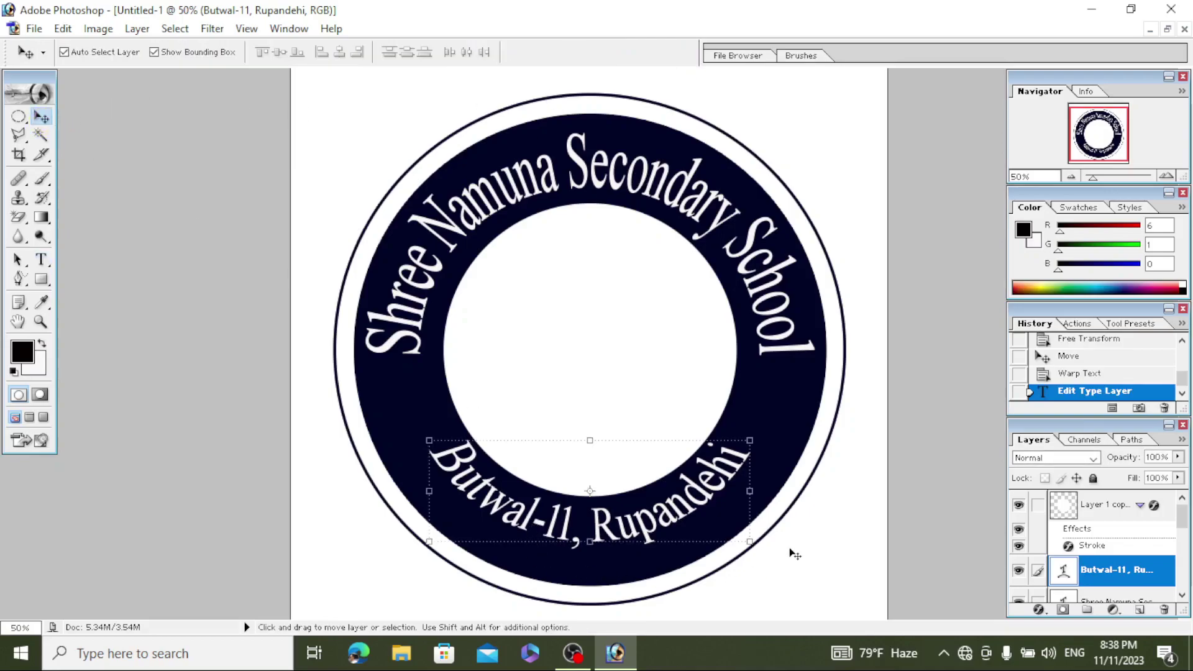
key(Down)
key(Down)
key(Down)
key(Down)
key(Down)
key(Down)
key(Down)
key(Down)
key(Down)
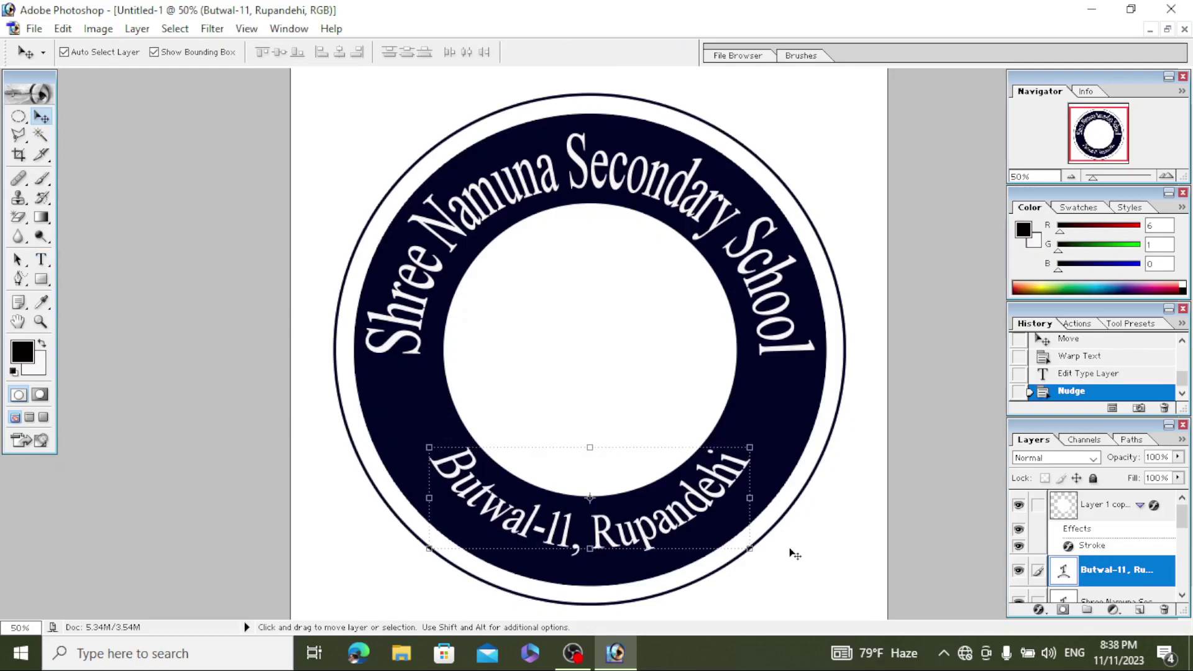
key(Down)
key(Down)
key(Down)
key(Down)
key(Down)
key(Down)
key(Down)
key(Down)
key(Down)
key(Down)
key(Down)
key(Down)
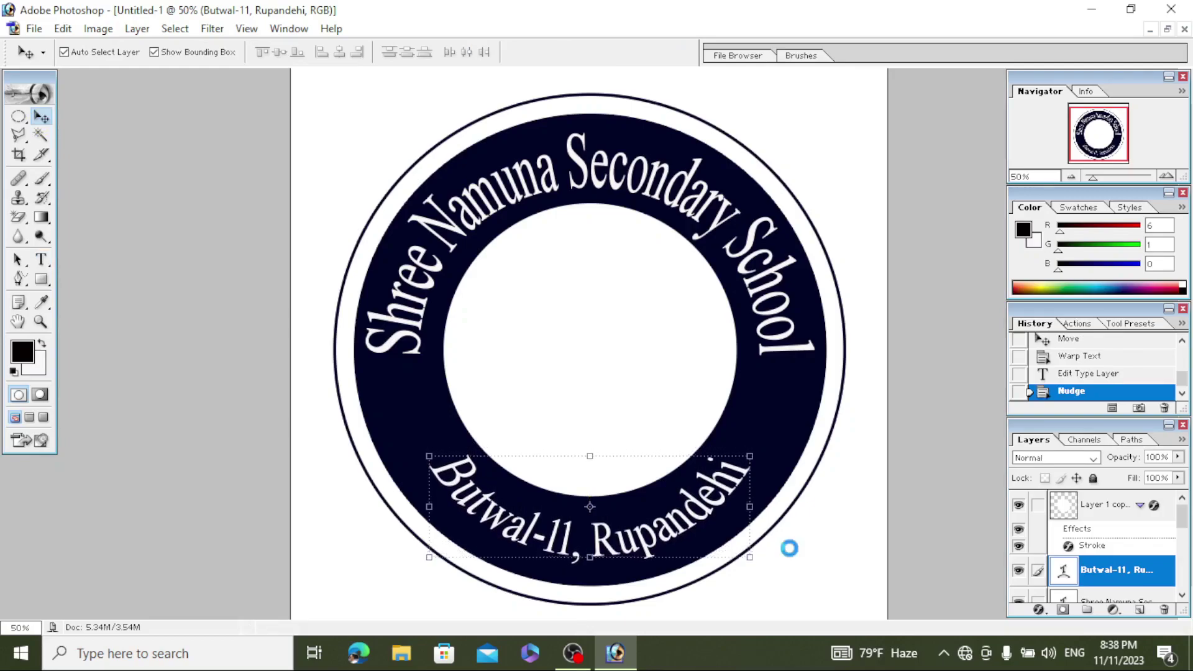
key(Down)
key(Down)
key(Down)
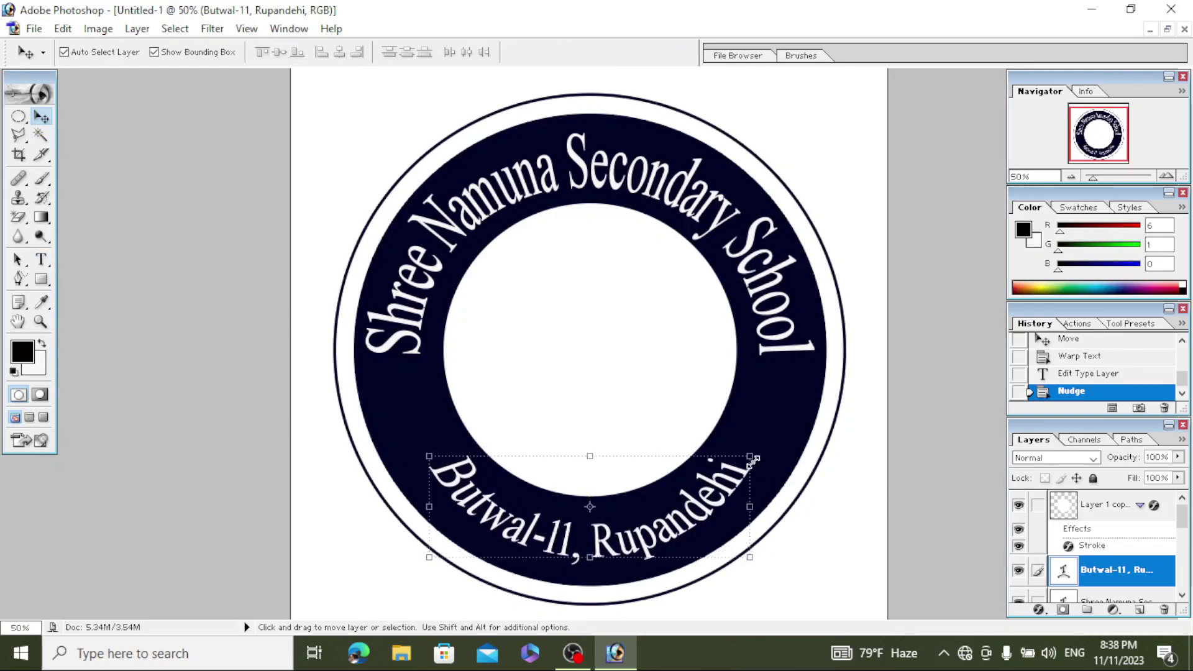
Step: Enlarge the location text slightly (about 107%), nudge it left, and apply the resize
click(750, 456)
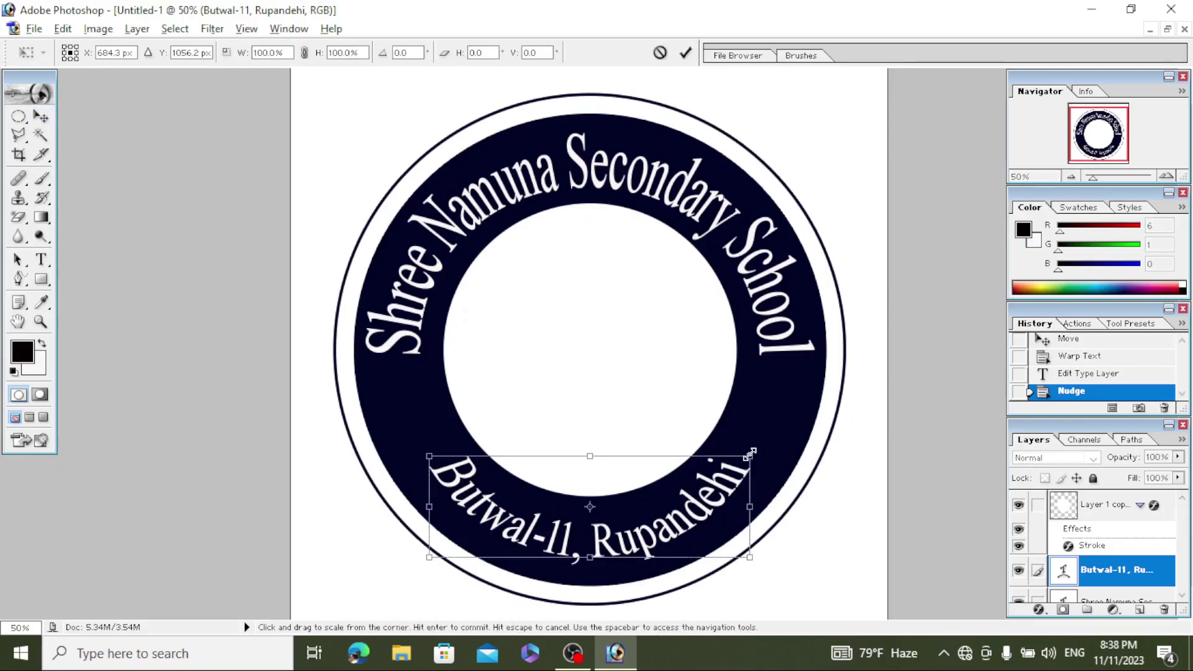
drag(752, 452, 769, 448)
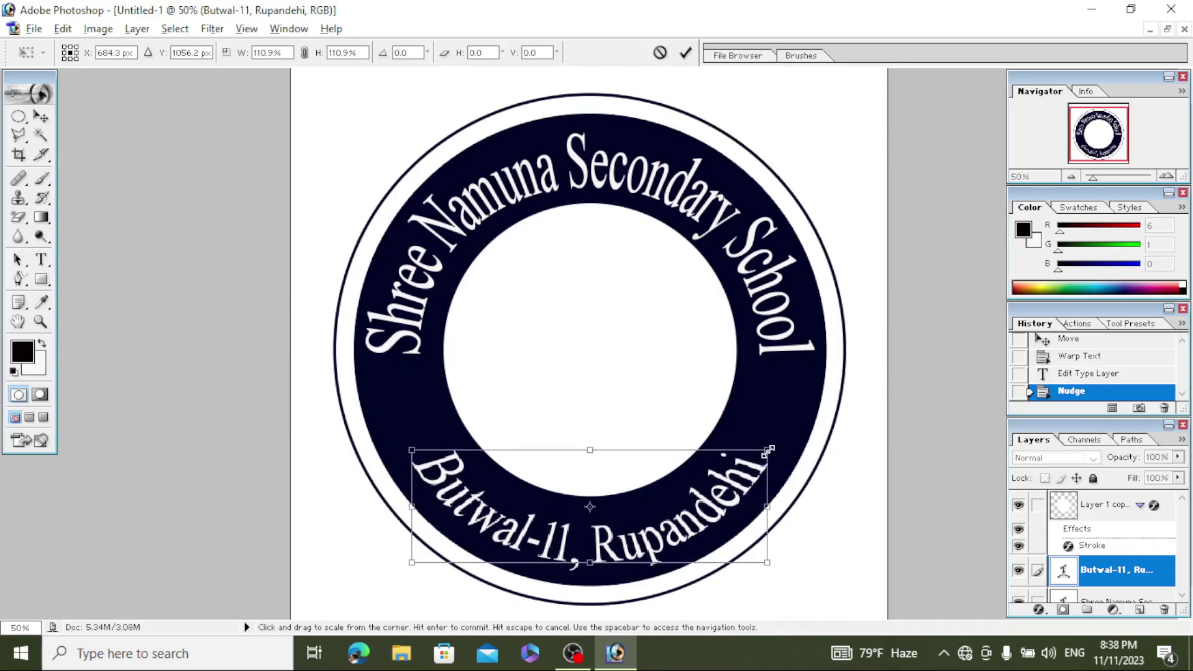
key(Left)
key(Left)
key(Left)
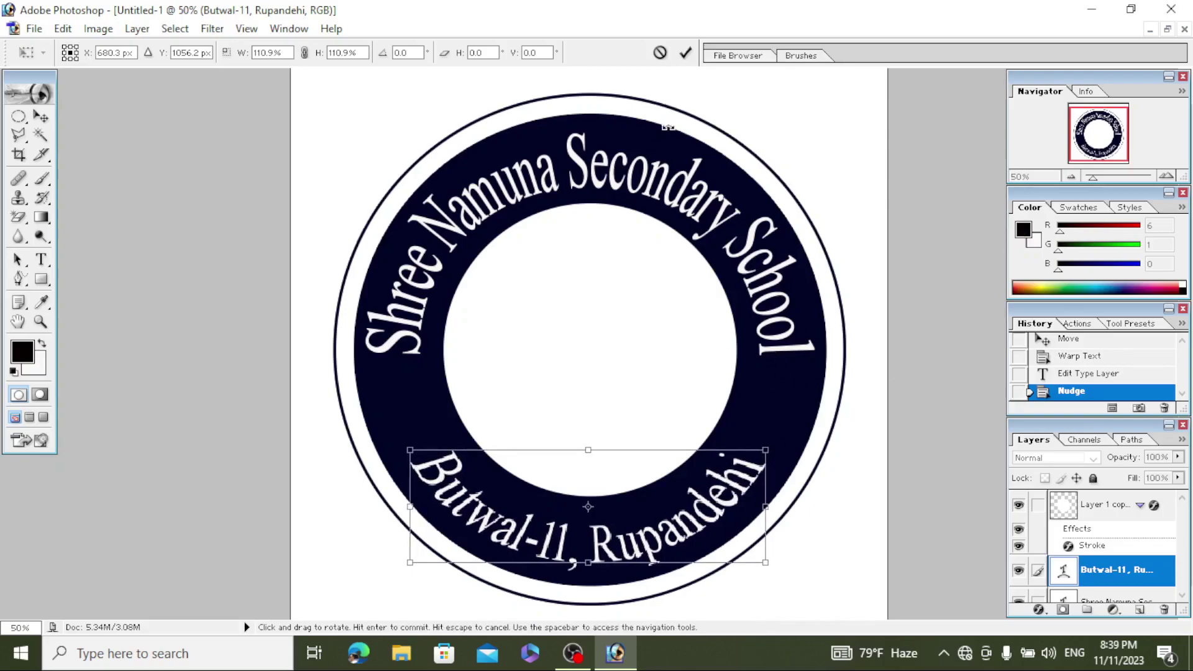
click(685, 52)
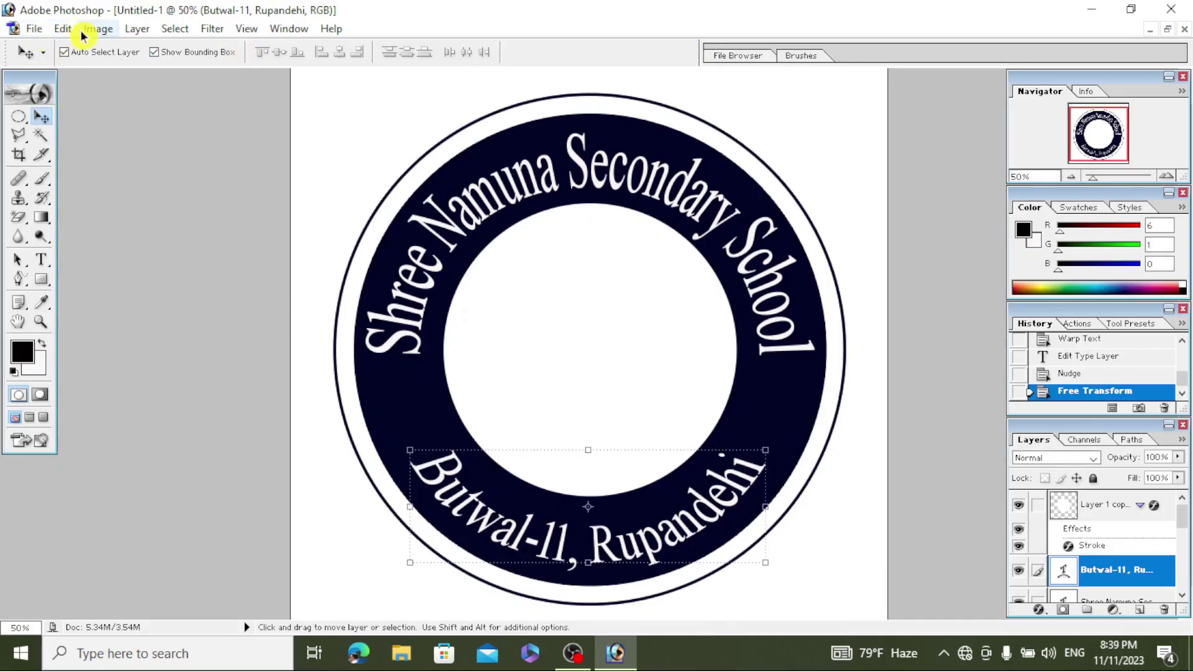
Step: Open 200px-Star_polygon_6-2.svg.png from the Downloaded folder in Downloads
click(32, 30)
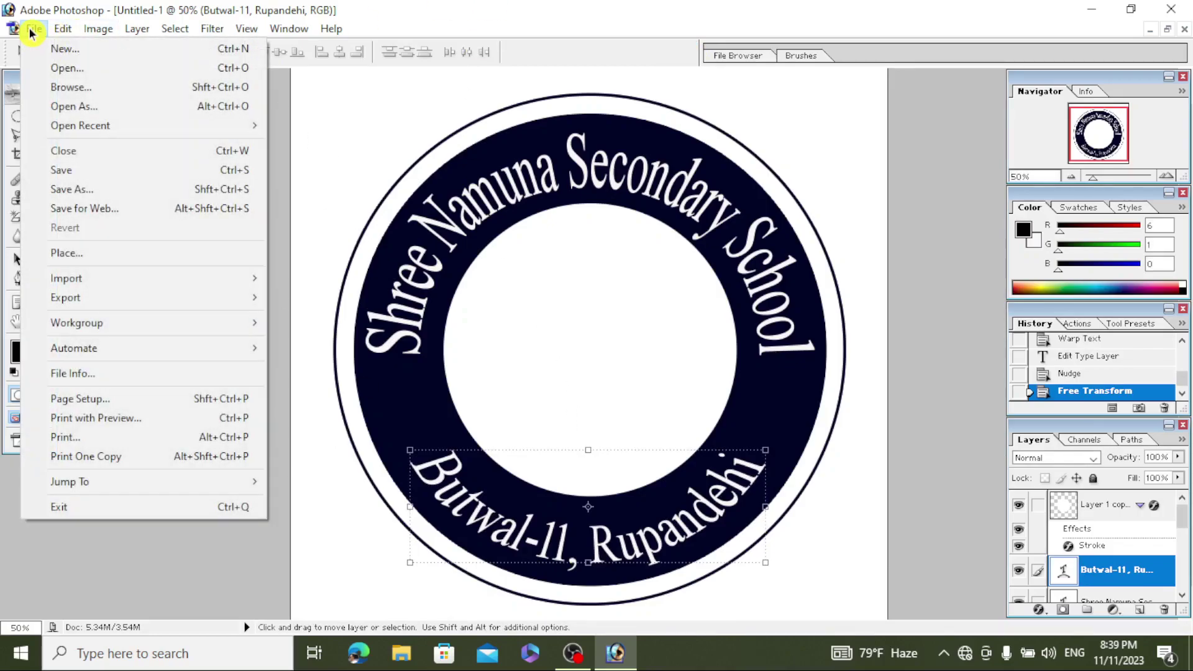
click(70, 68)
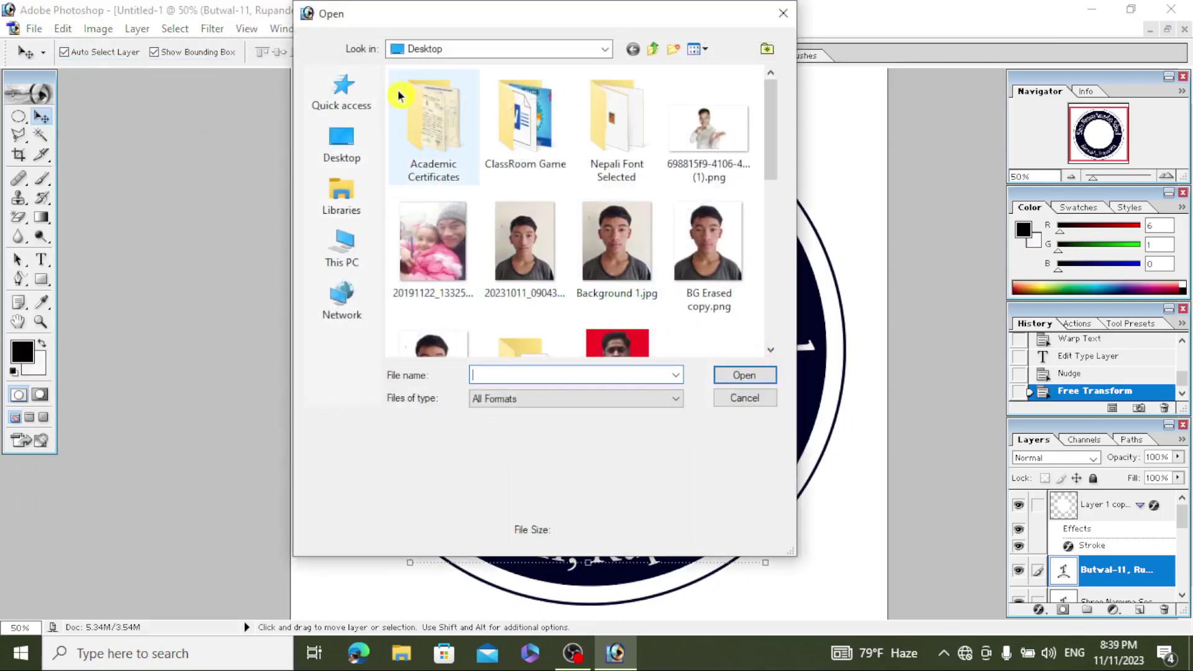
click(342, 155)
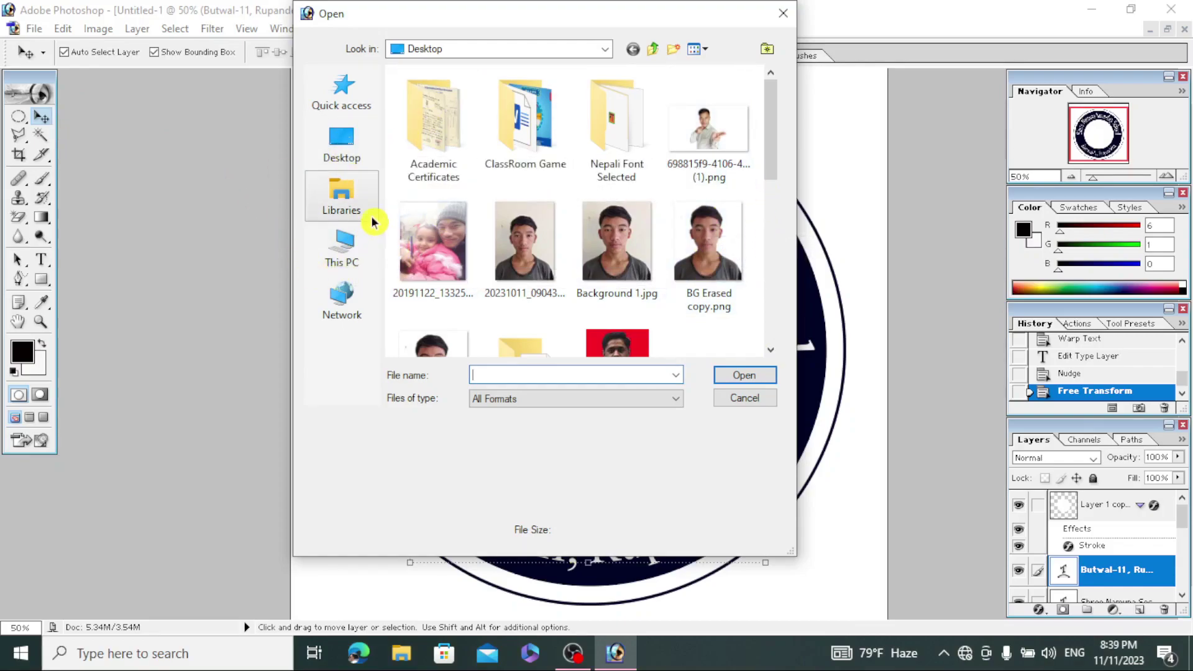
click(342, 245)
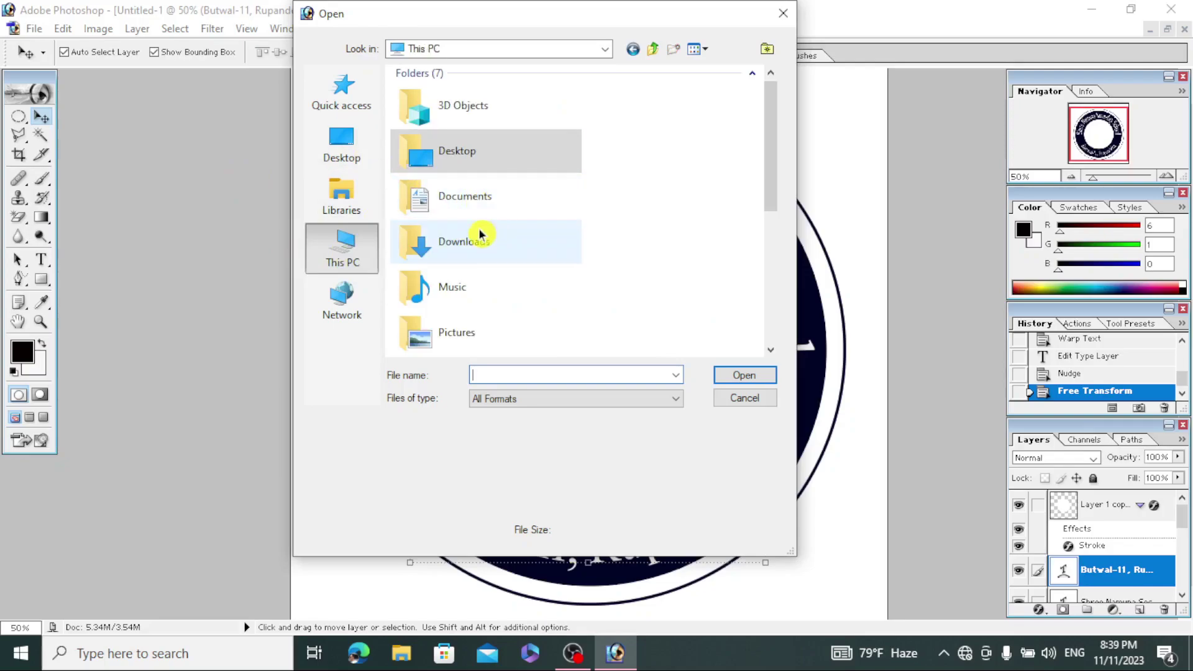
click(485, 243)
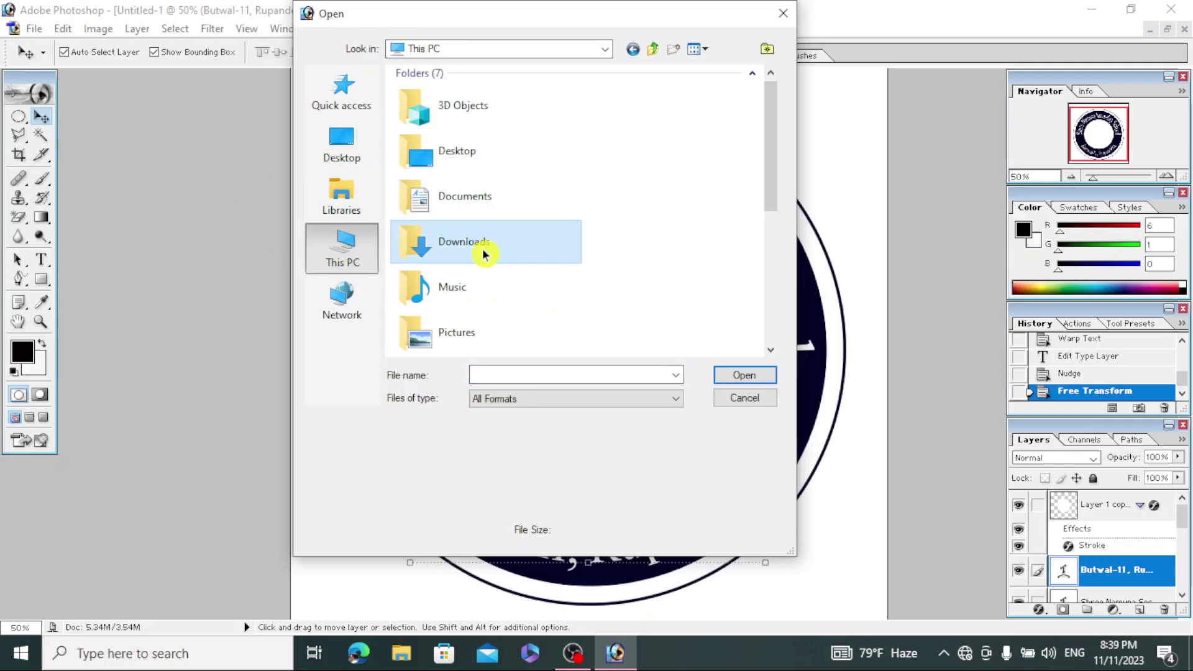
double_click(483, 252)
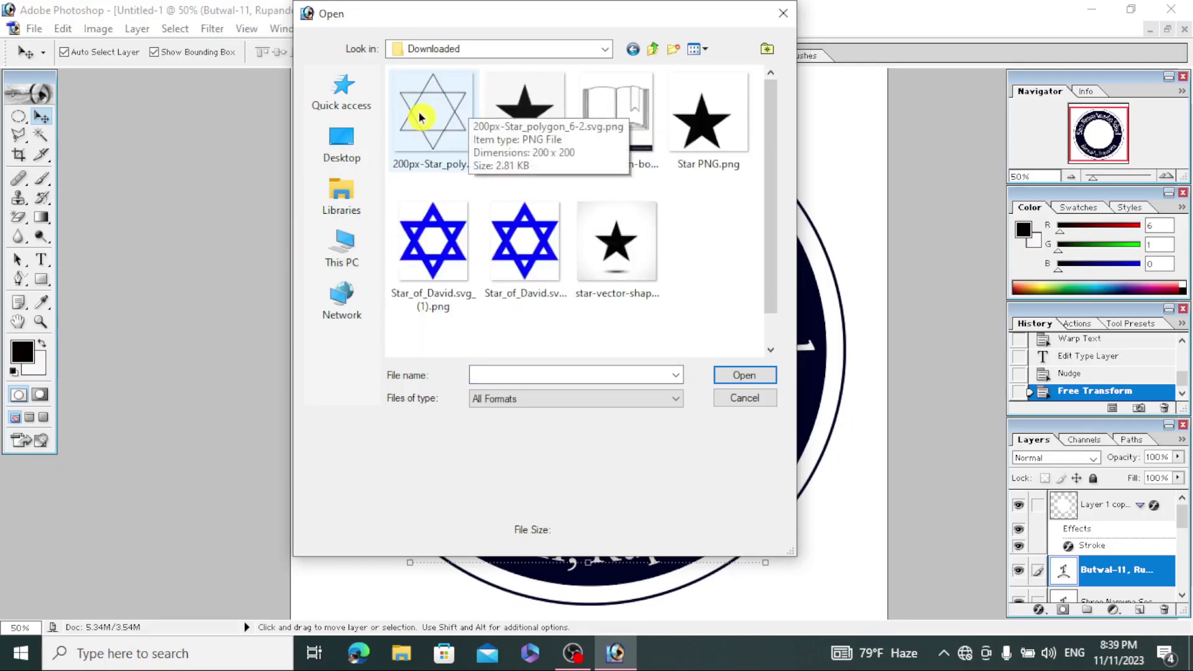
click(420, 117)
click(735, 377)
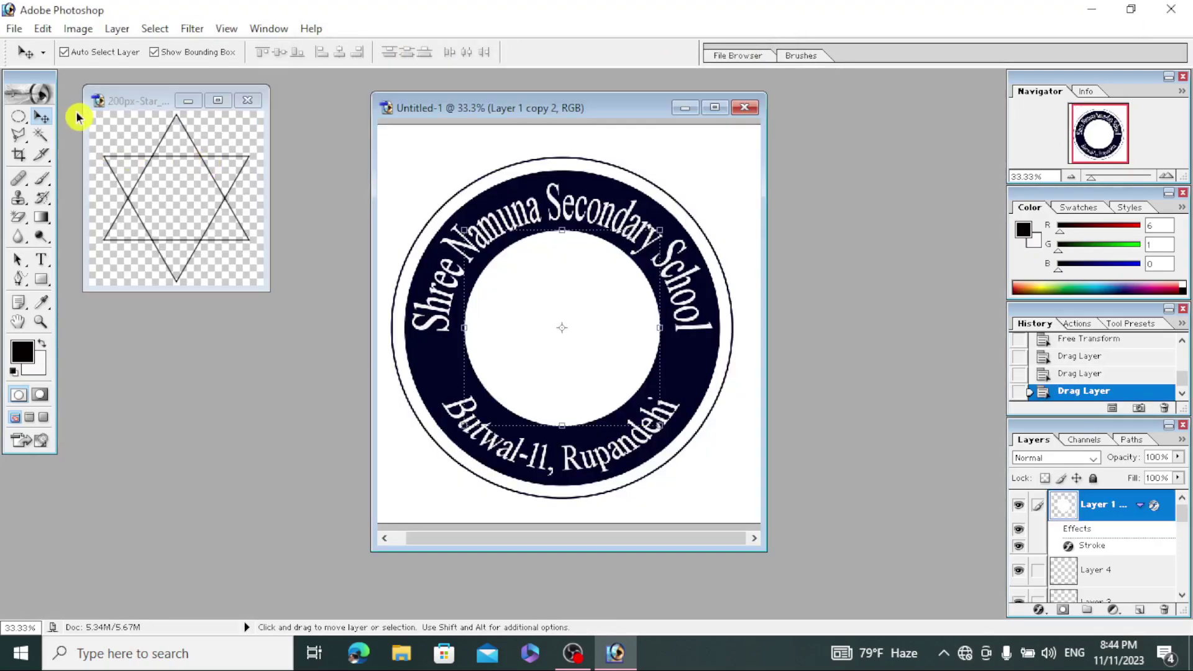
Step: Copy the star into the logo document and scale it up to about 270%
click(199, 160)
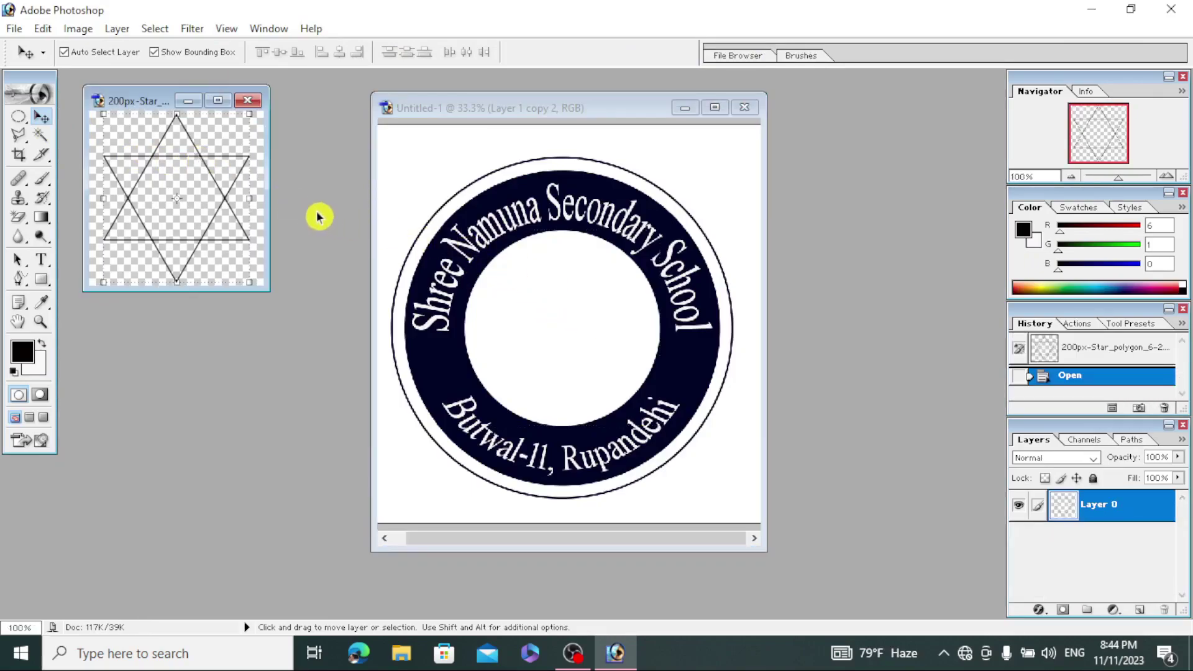
drag(206, 162, 557, 311)
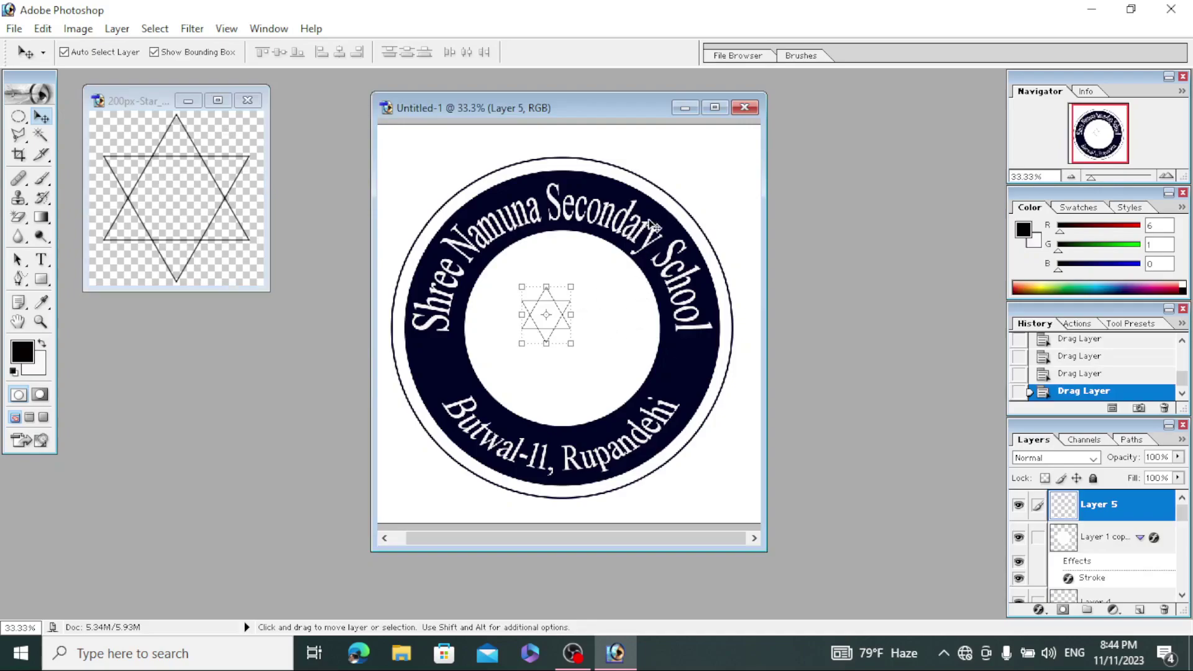
click(714, 107)
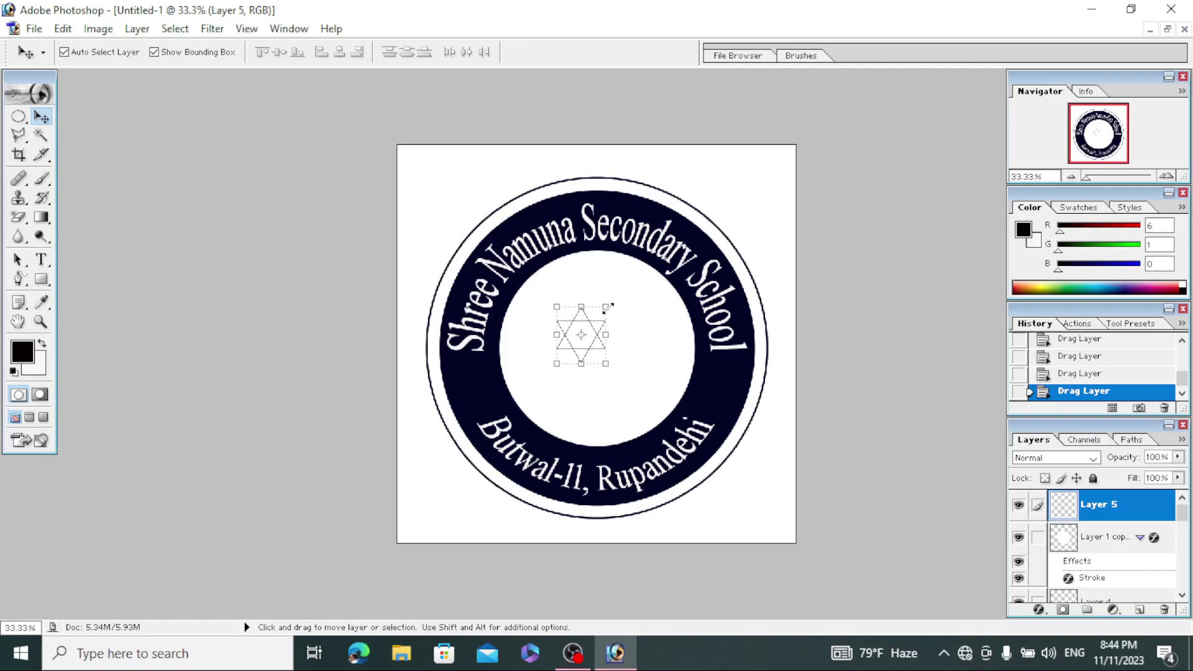
click(606, 309)
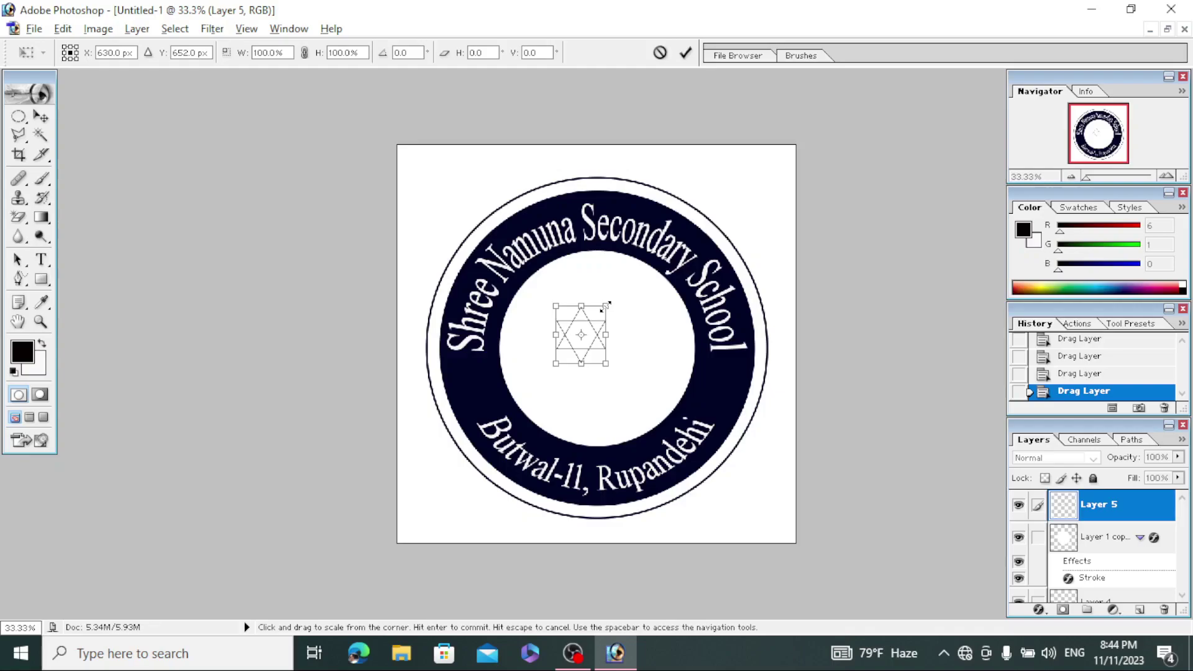
drag(606, 305, 701, 309)
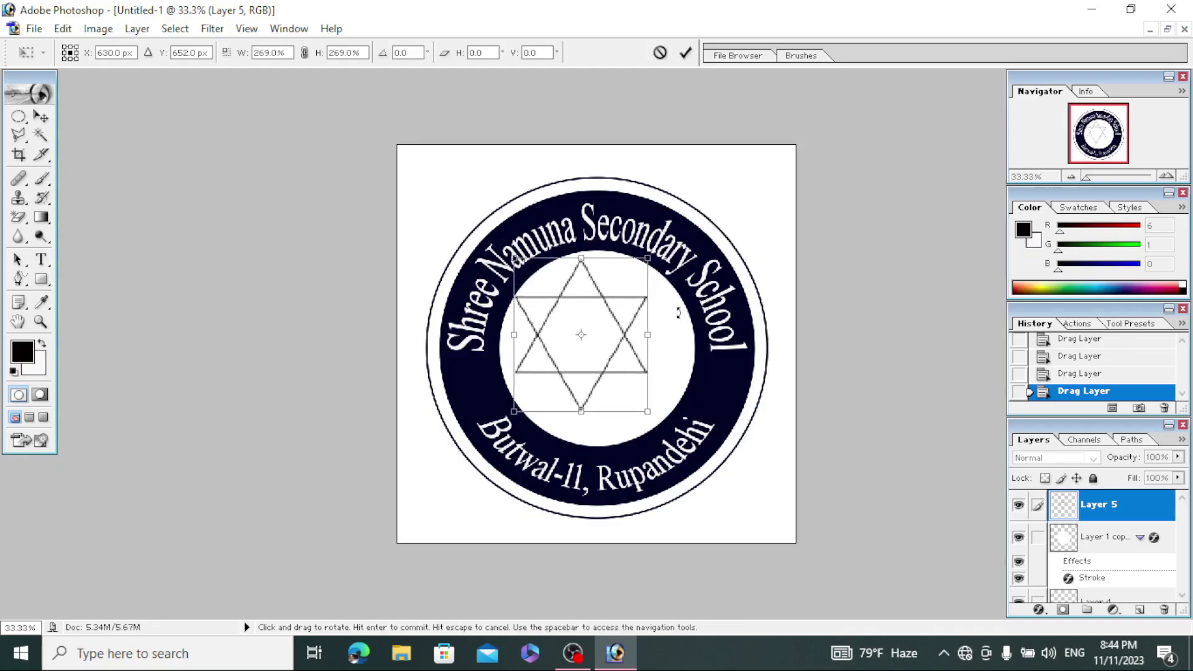
click(691, 57)
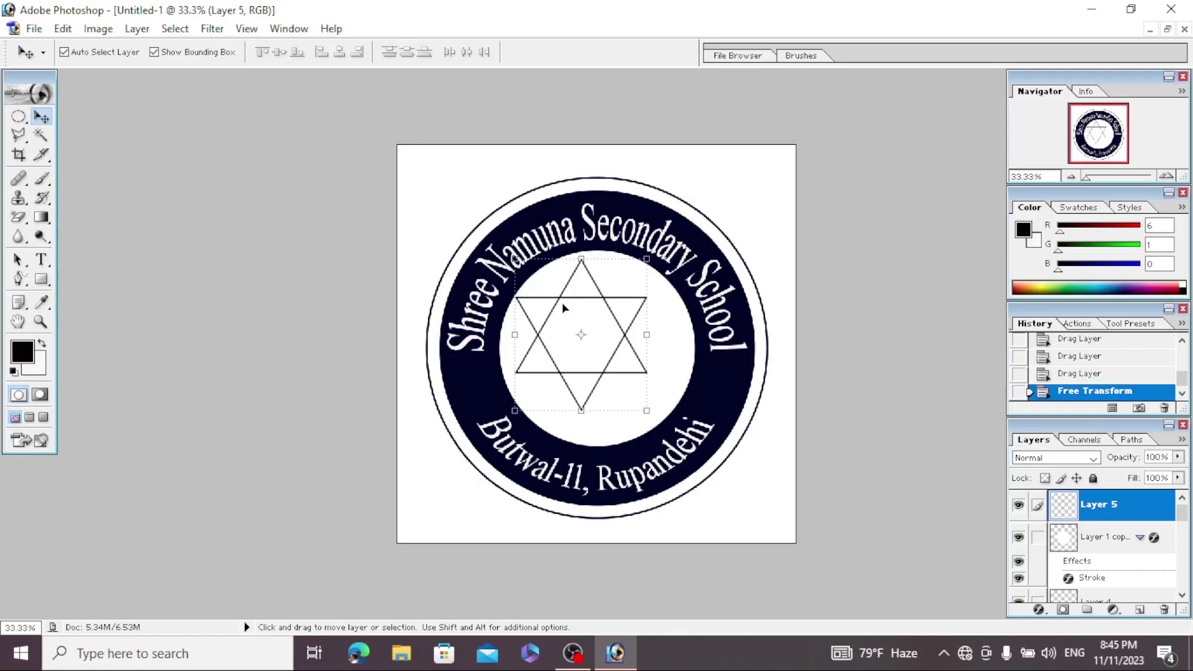
Step: Nudge the star down and right to centre it in the white inner circle
key(shift+Right)
key(shift+Right)
key(shift+Right)
key(shift+Right)
key(shift+Right)
key(shift+Right)
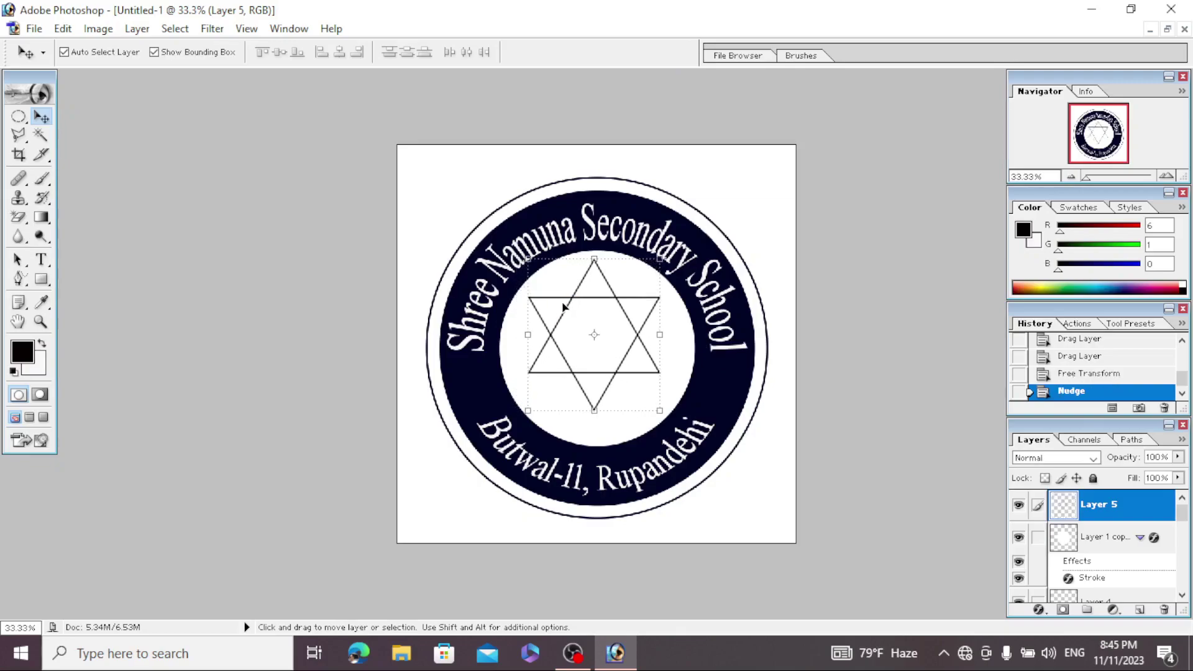
key(shift+Down)
key(shift+Down)
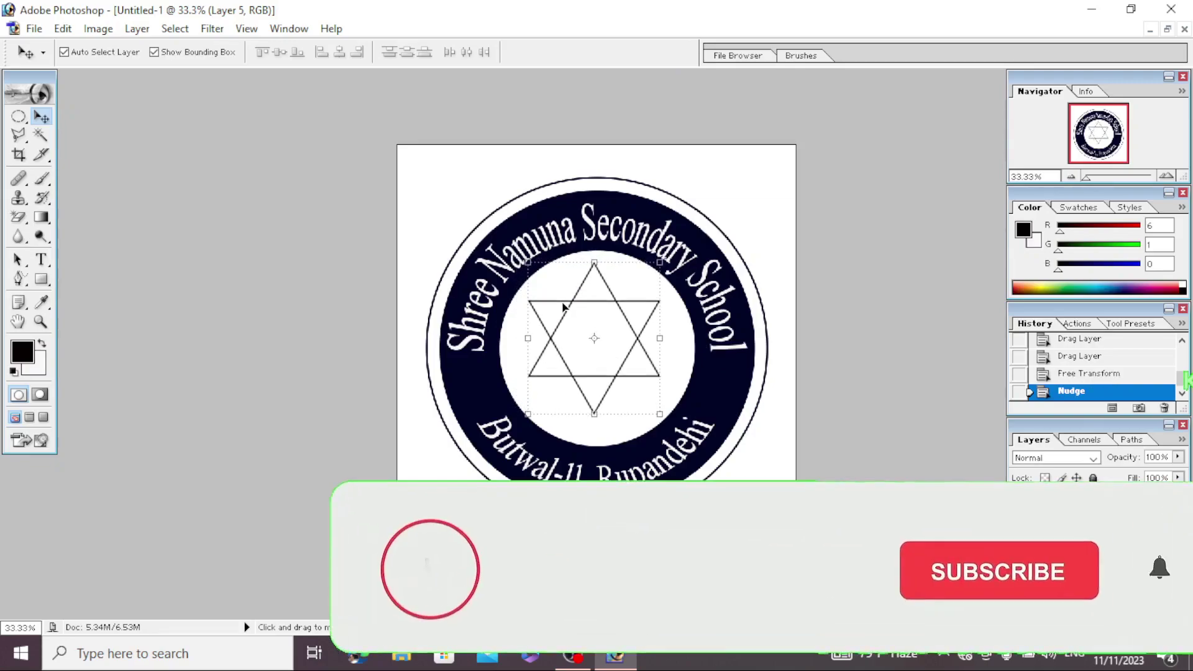
key(shift+Right)
key(shift+Right)
key(shift+Down)
key(shift+Down)
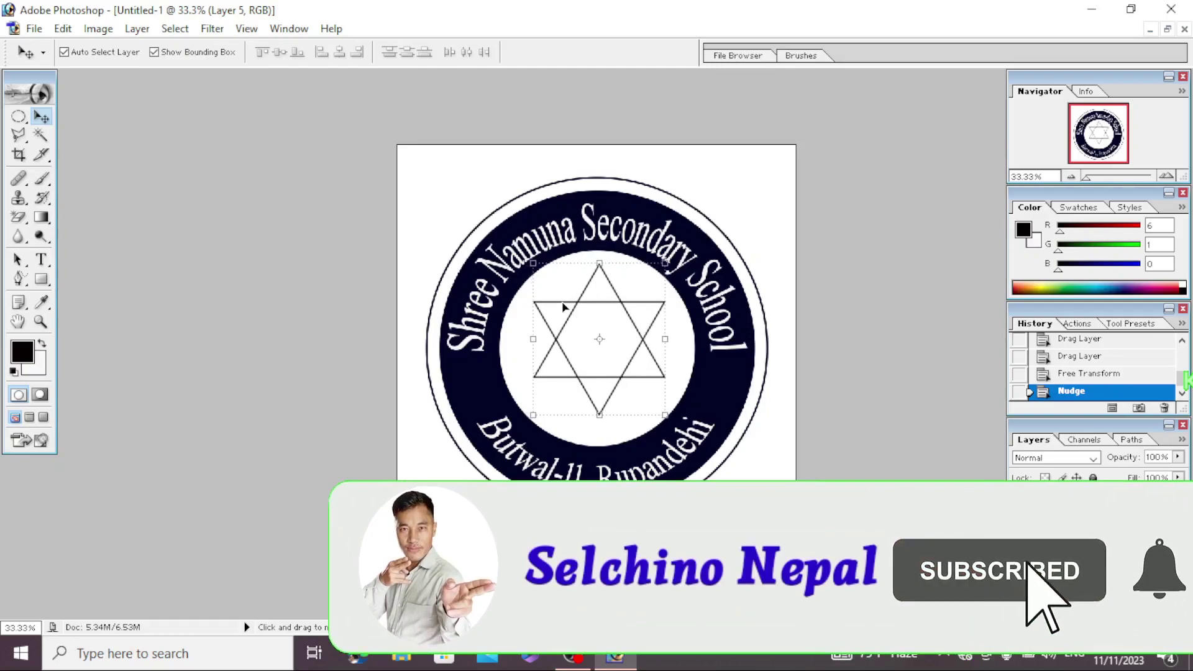
key(shift+Right)
key(shift+Down)
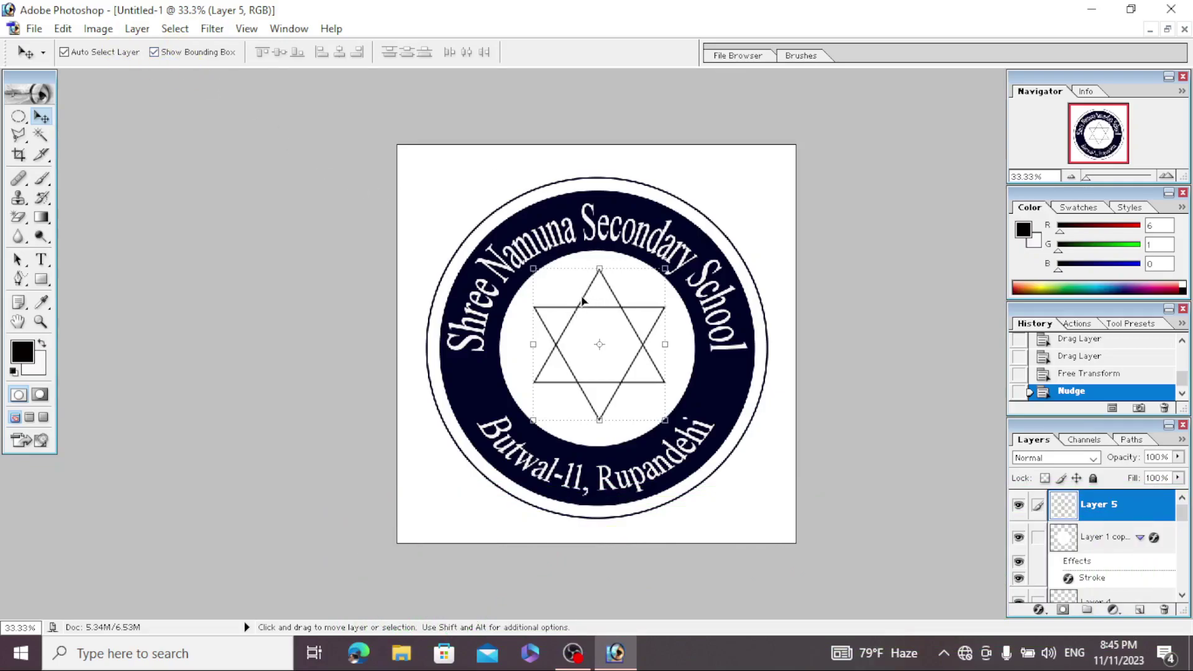
Step: Add a 5 px Stroke to the star, using the ring's dark navy sampled as the colour
click(137, 29)
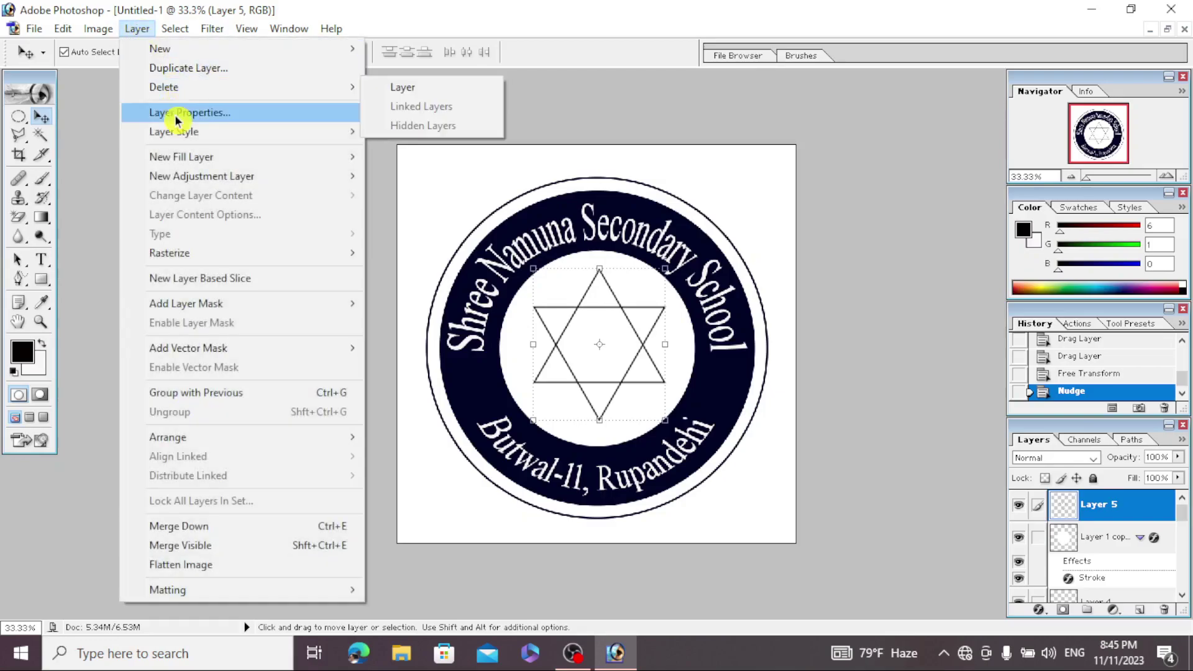
mouse_move(173, 131)
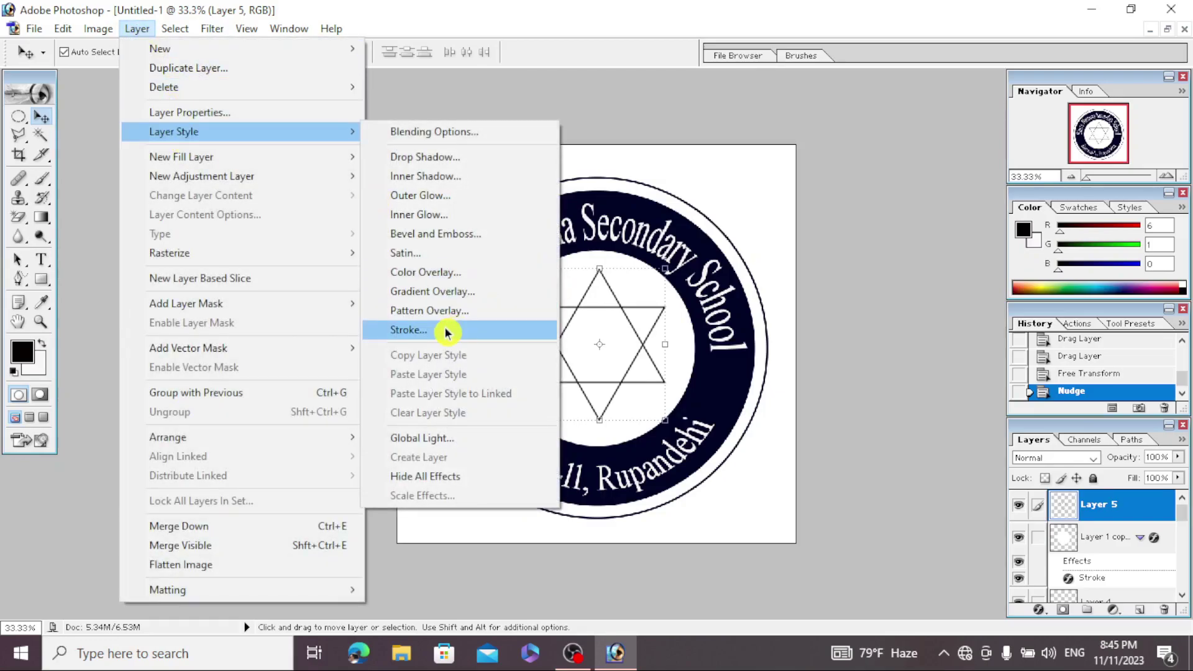
click(448, 329)
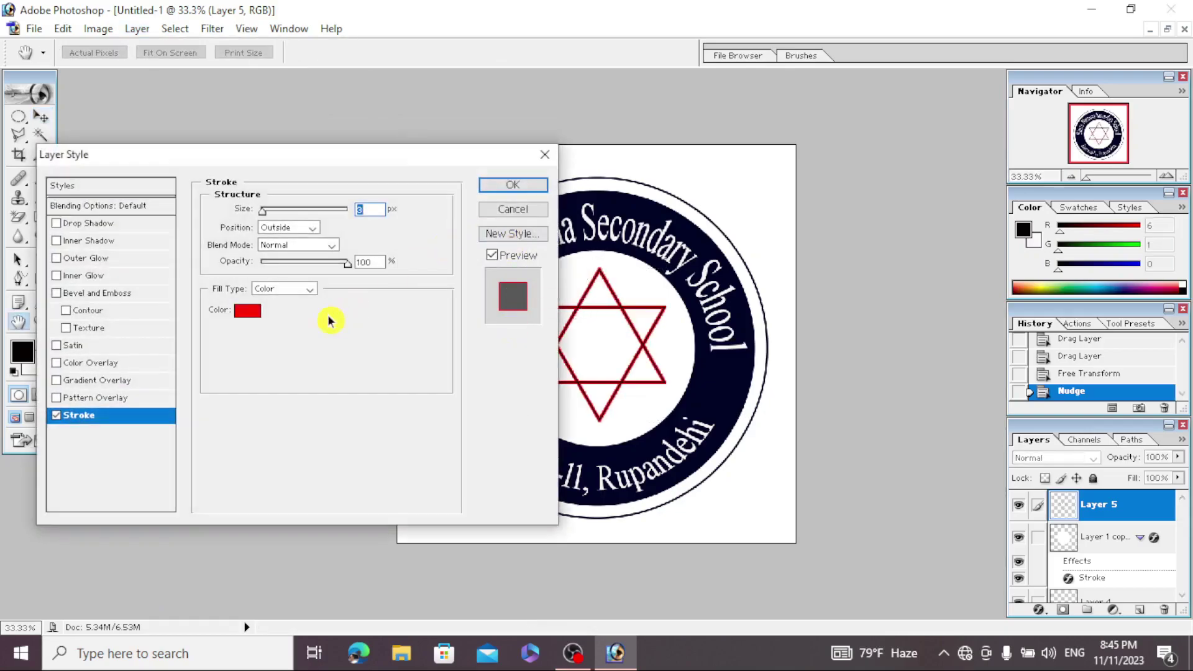
click(249, 312)
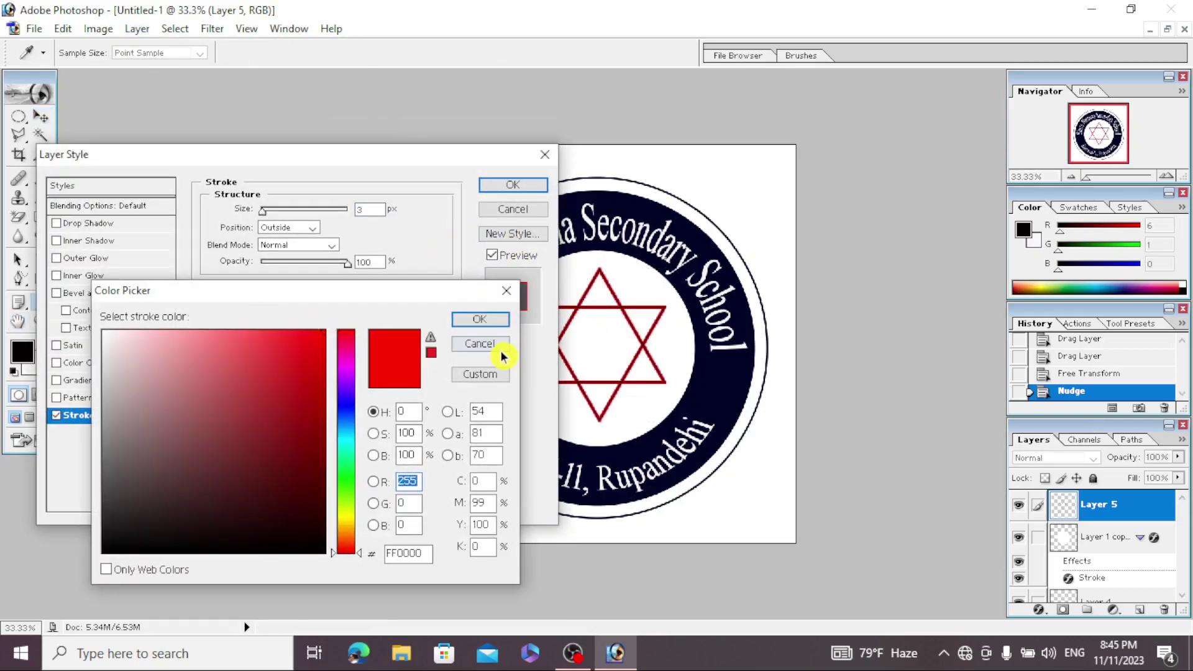
click(695, 225)
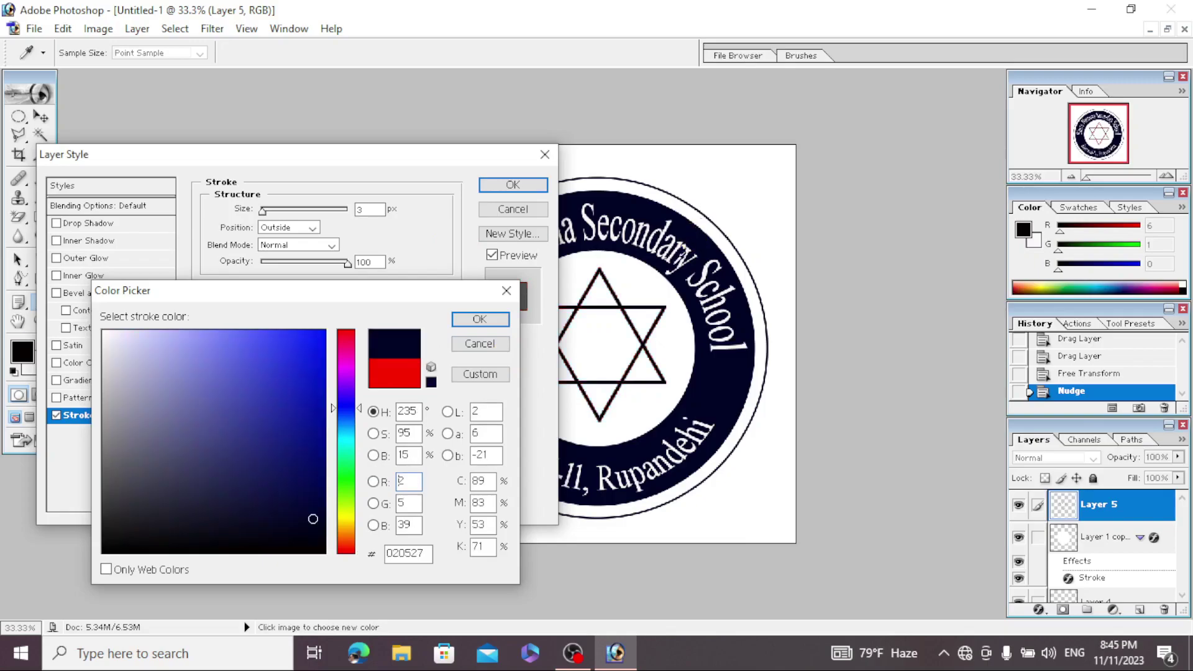
click(476, 318)
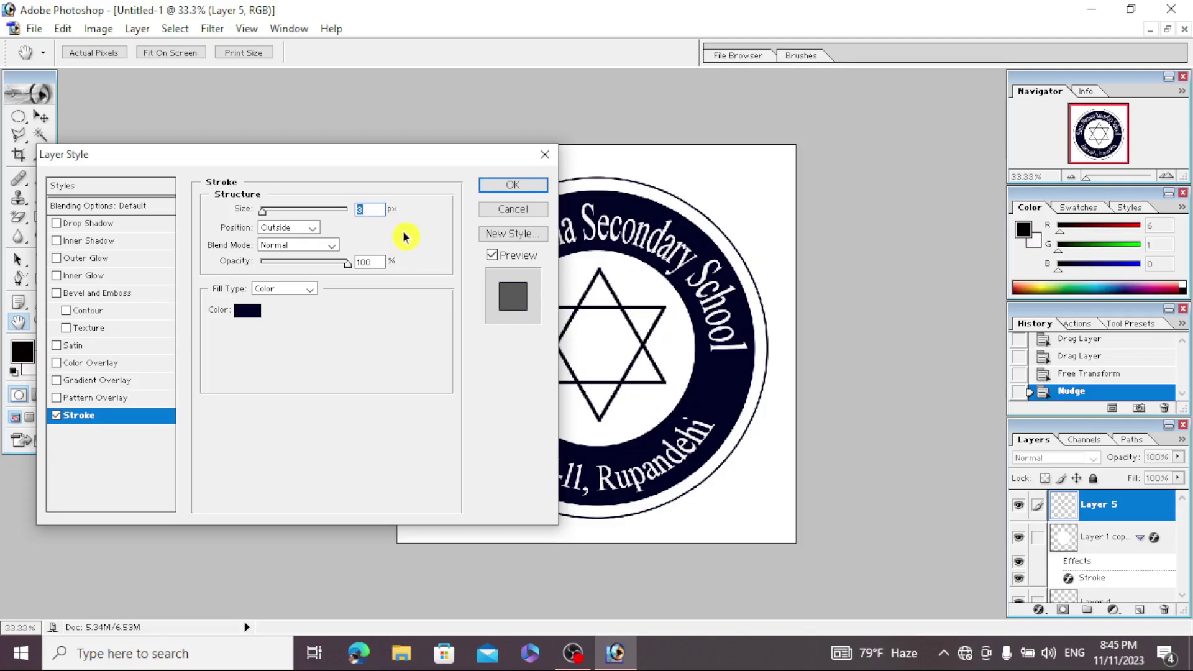
text(5)
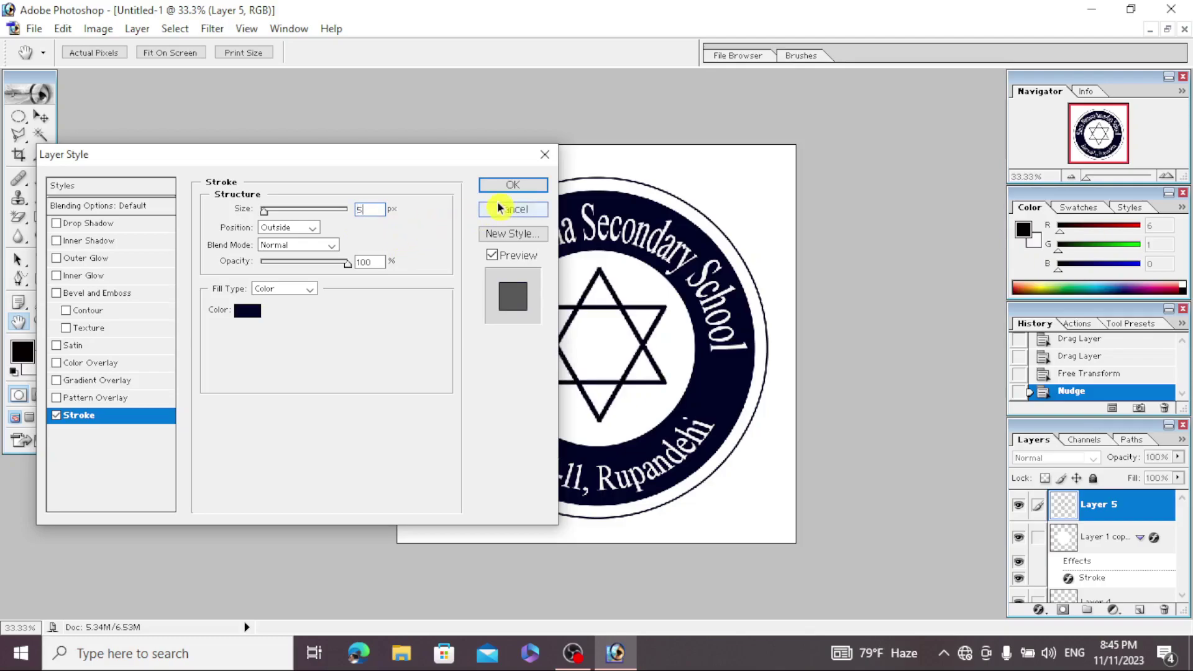
click(511, 185)
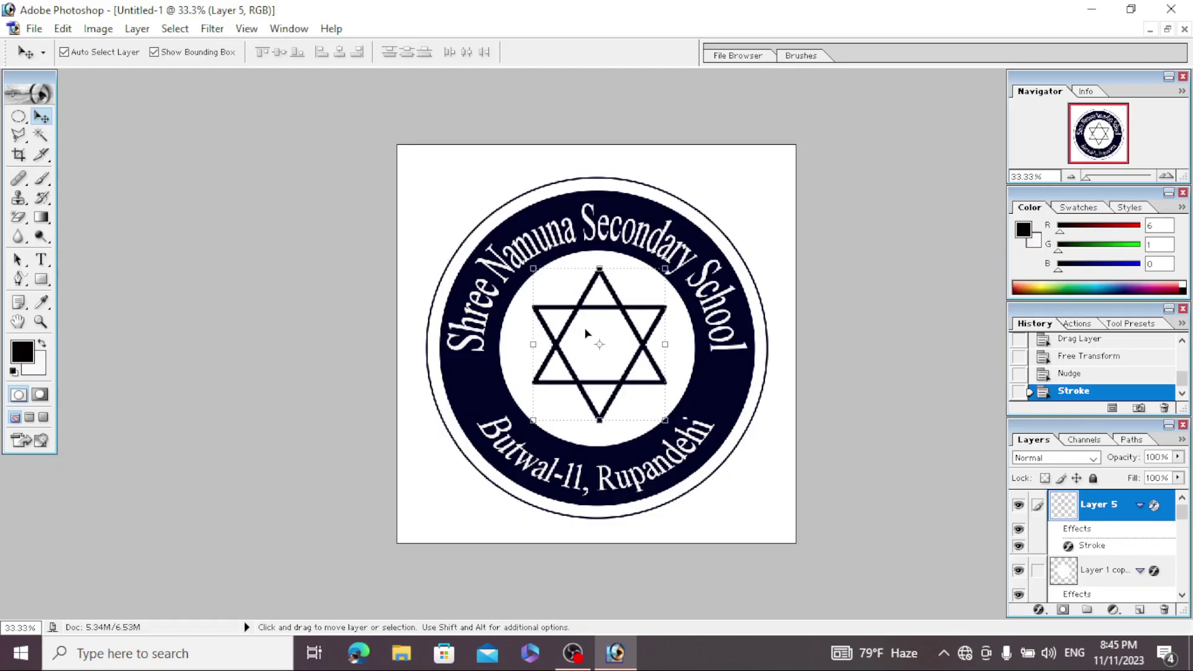
Step: Duplicate the star with an Alt-drag leftward onto the ring
key(shift)
key(alt)
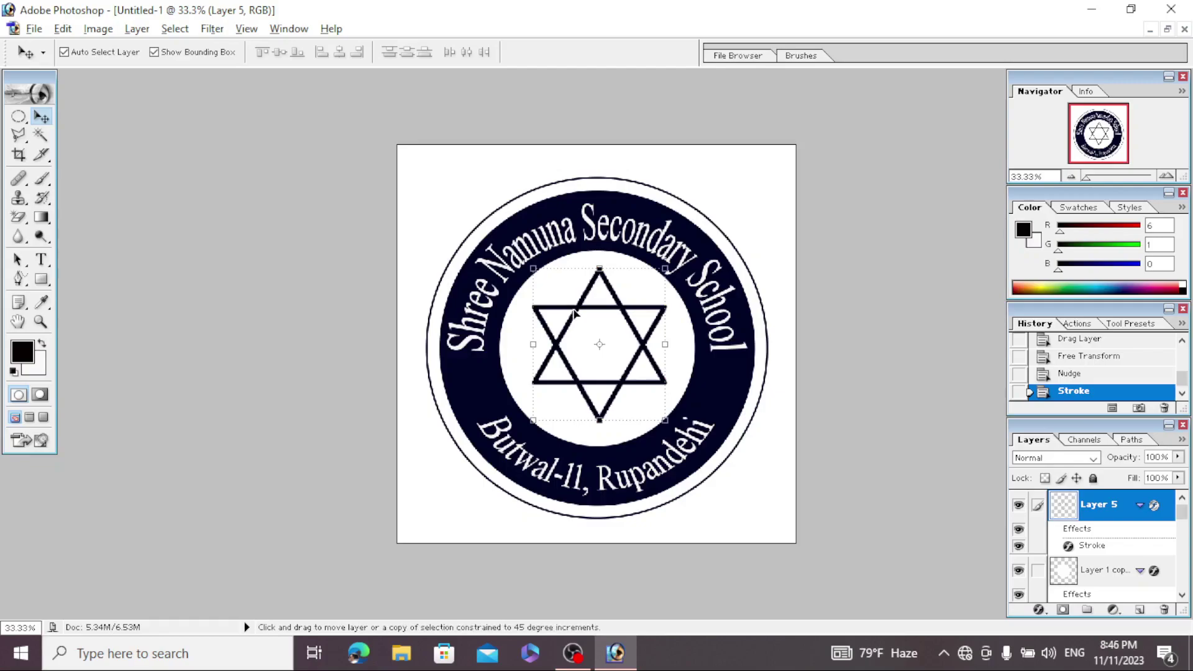
drag(576, 311, 429, 375)
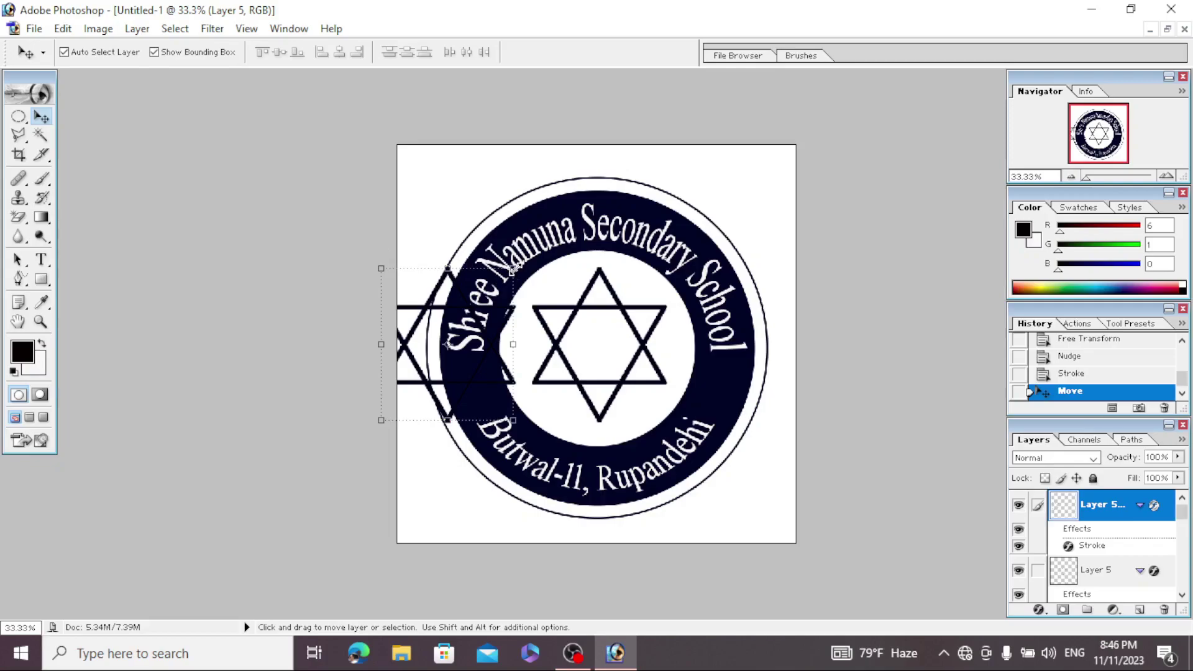
Step: Shrink the star copy to 24.8% and set it on the ring's left between the text arcs
click(514, 269)
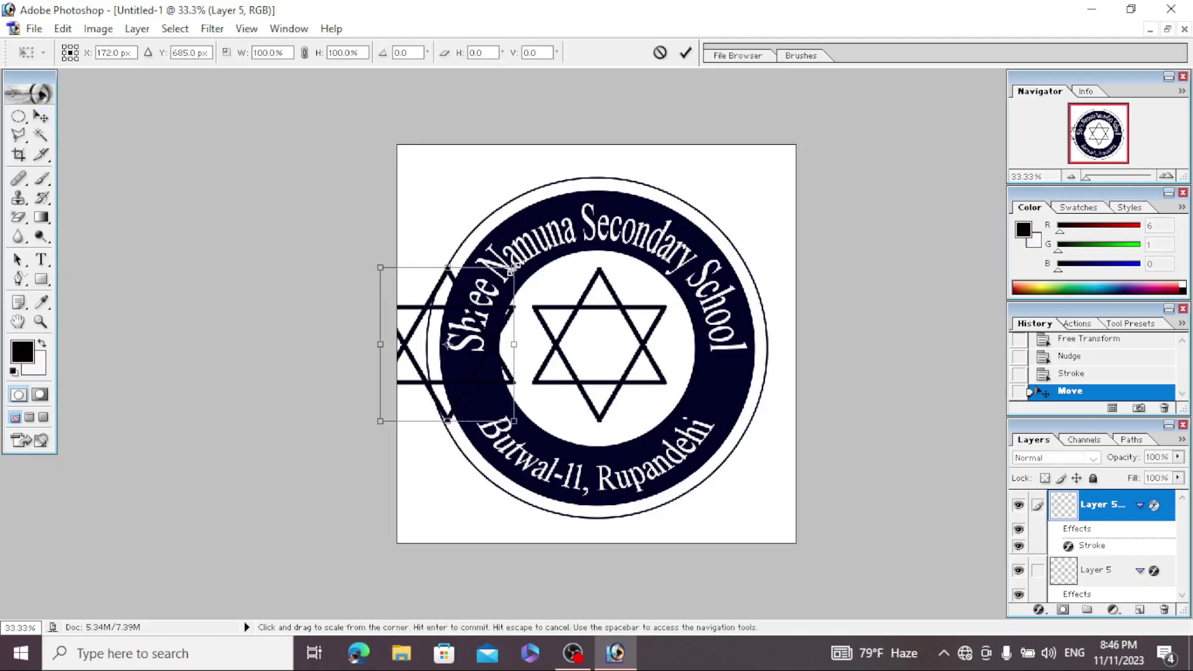
mouse_move(513, 268)
mouse_down()
mouse_move(466, 327)
mouse_move(455, 366)
mouse_up()
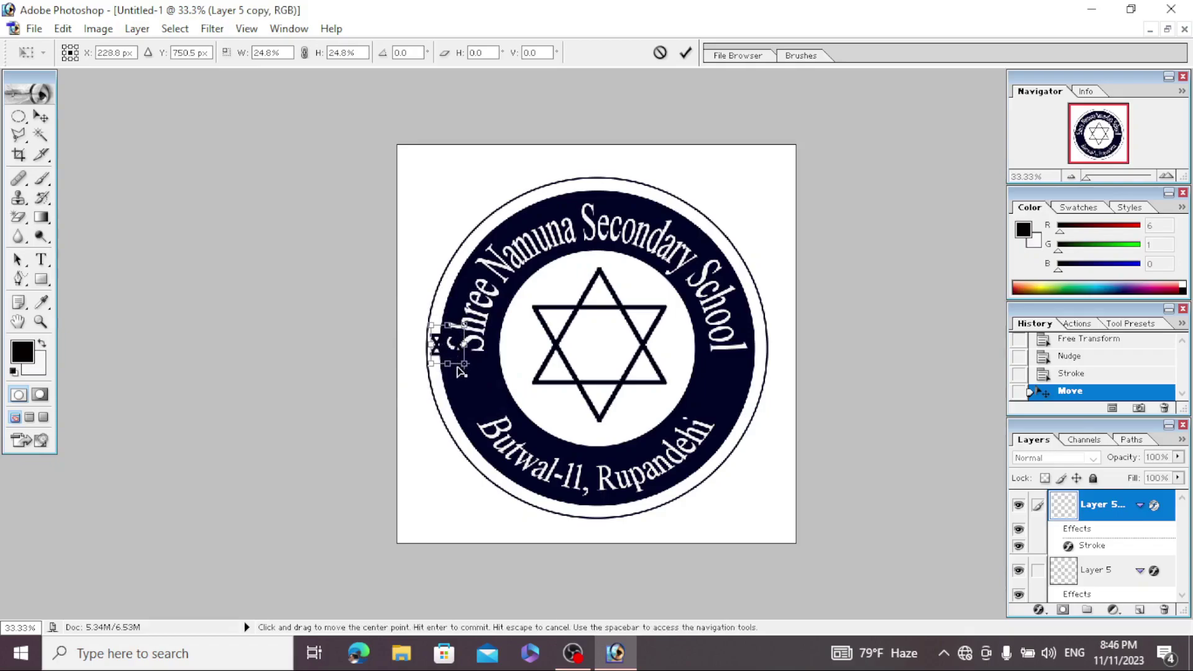
click(41, 116)
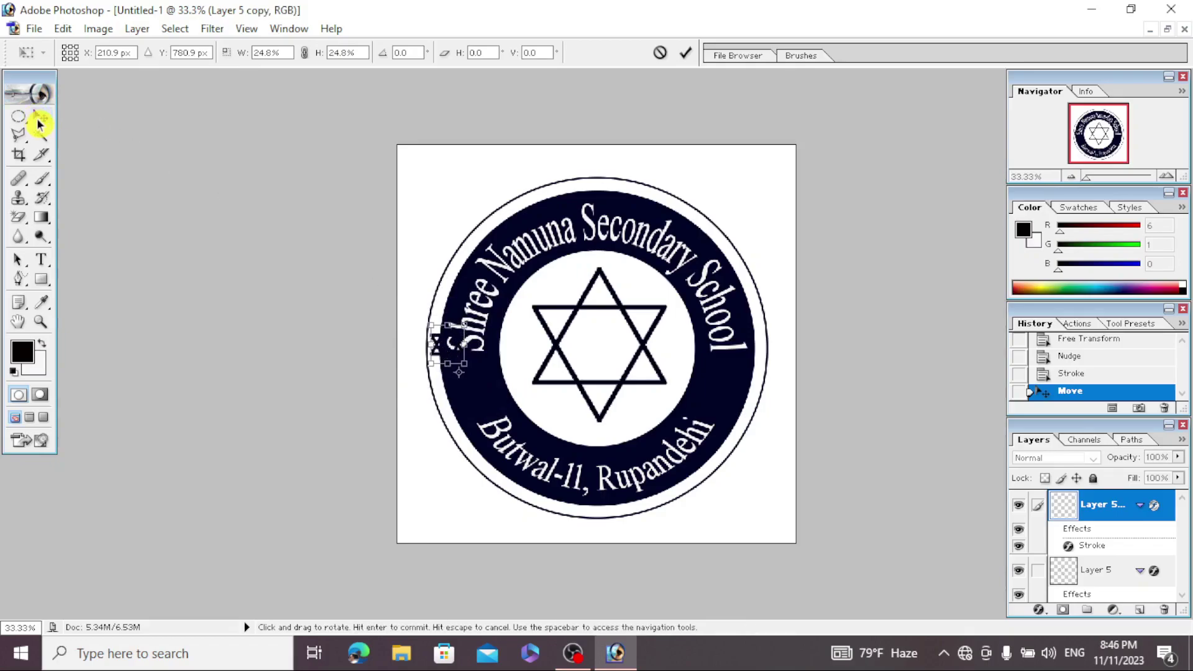
click(552, 257)
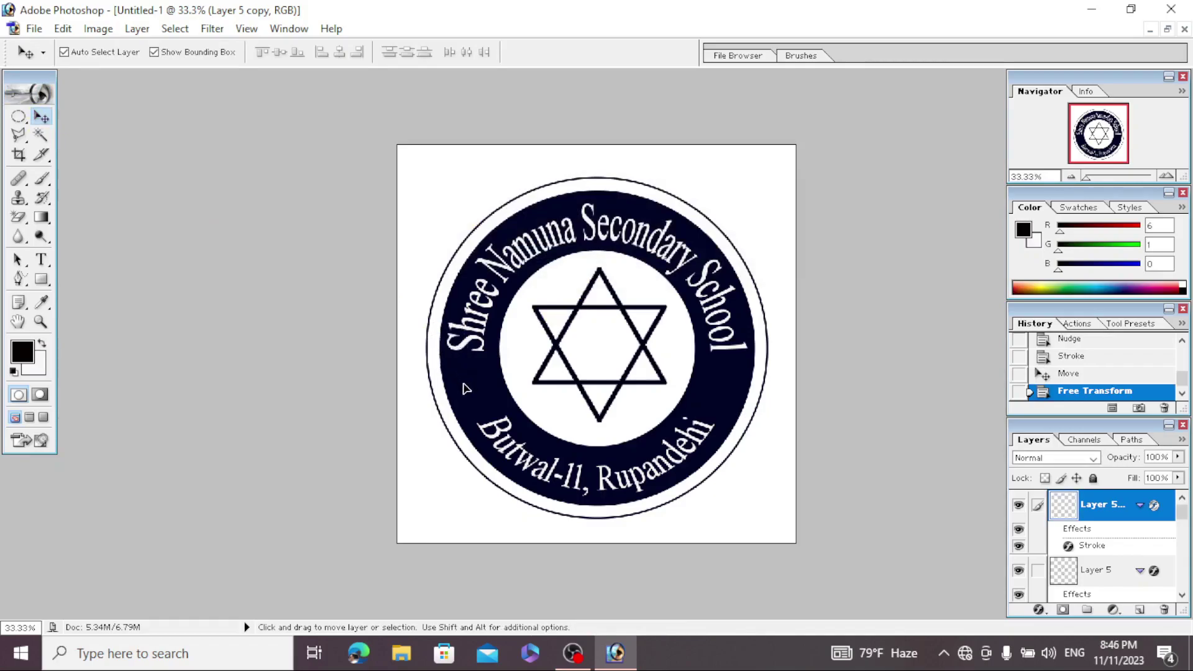
drag(467, 393, 464, 389)
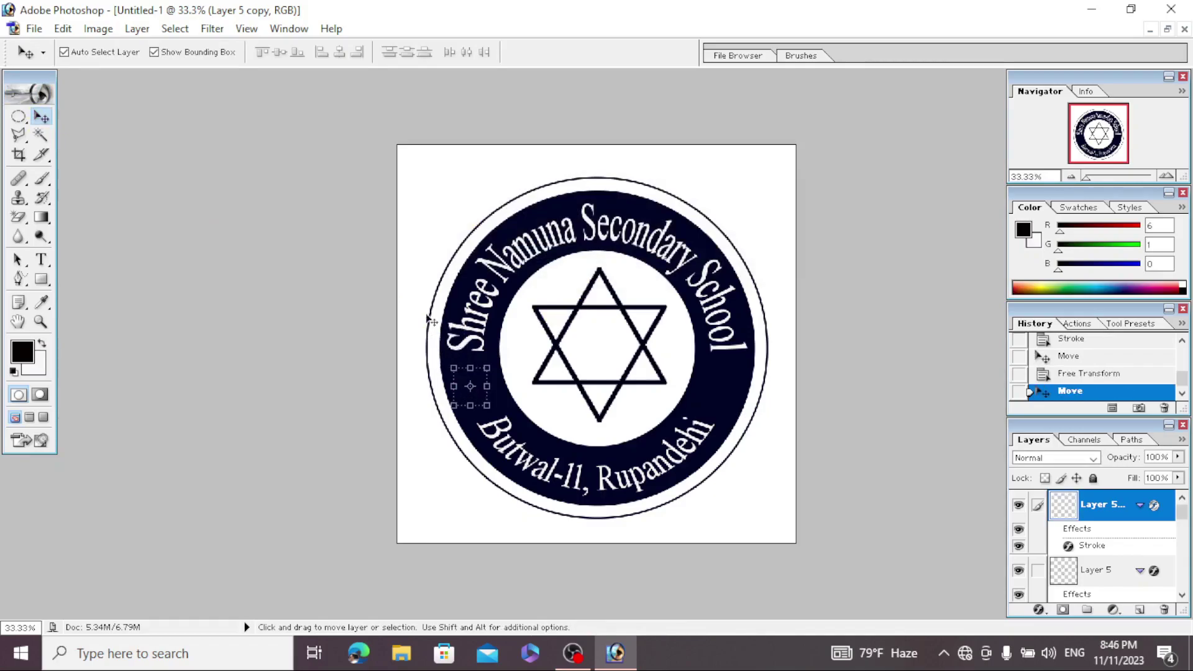
Step: Give the small star copy a 5 px near-white F1F2F6 Stroke
click(137, 29)
mouse_move(174, 131)
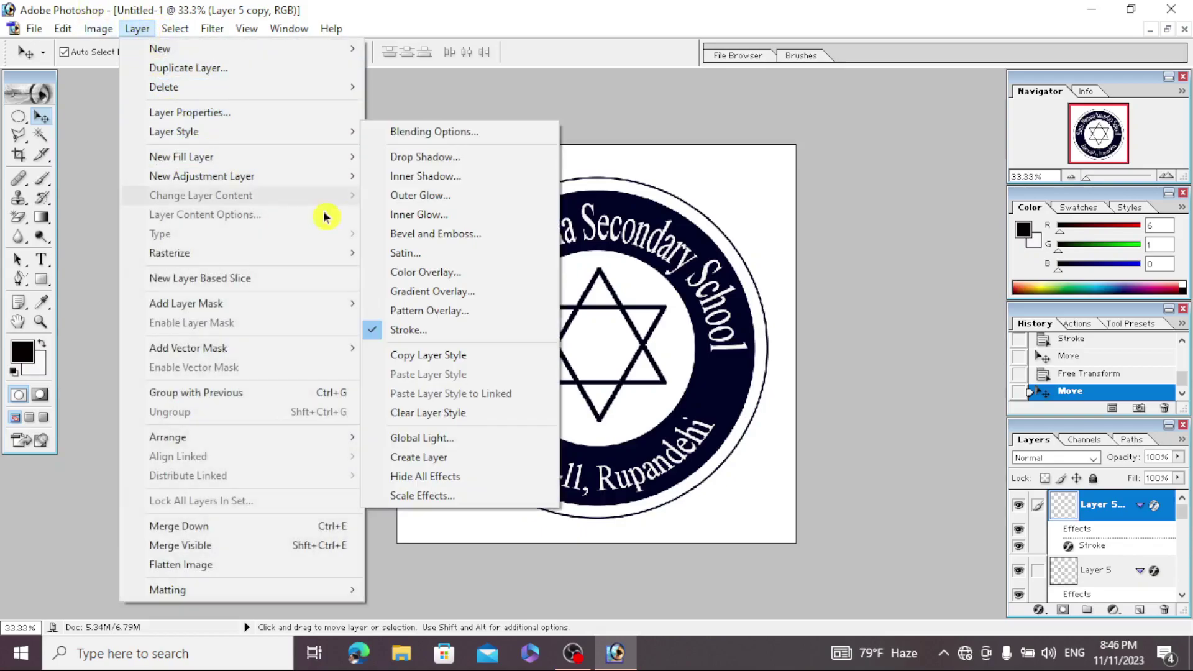
click(408, 329)
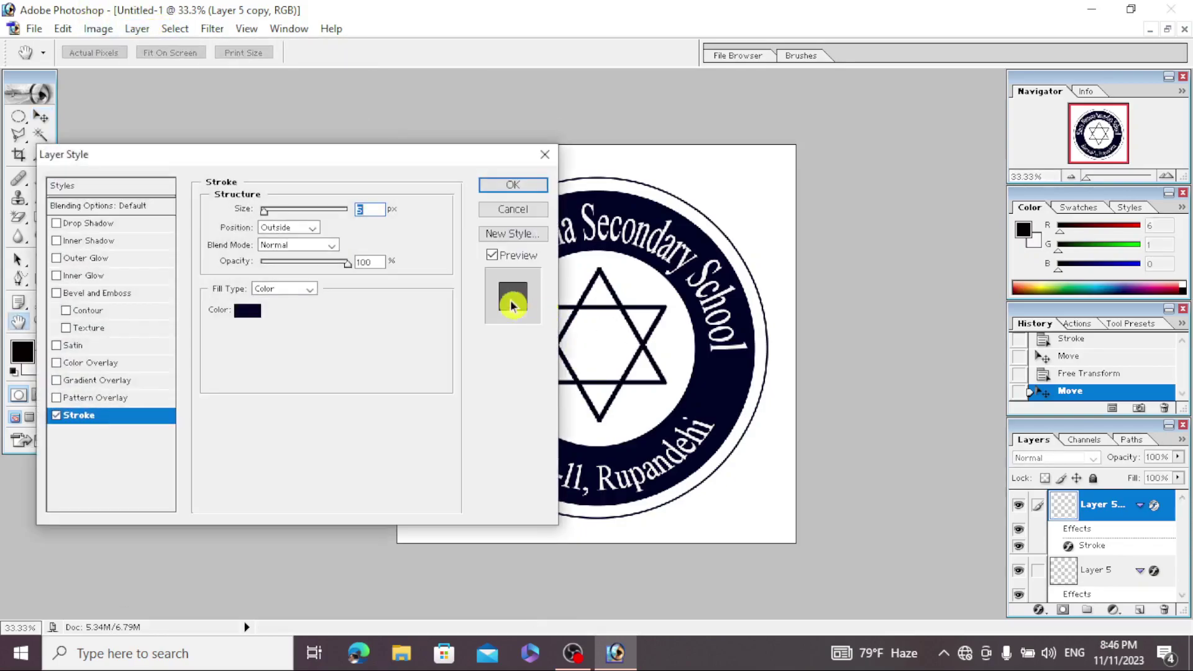
click(257, 311)
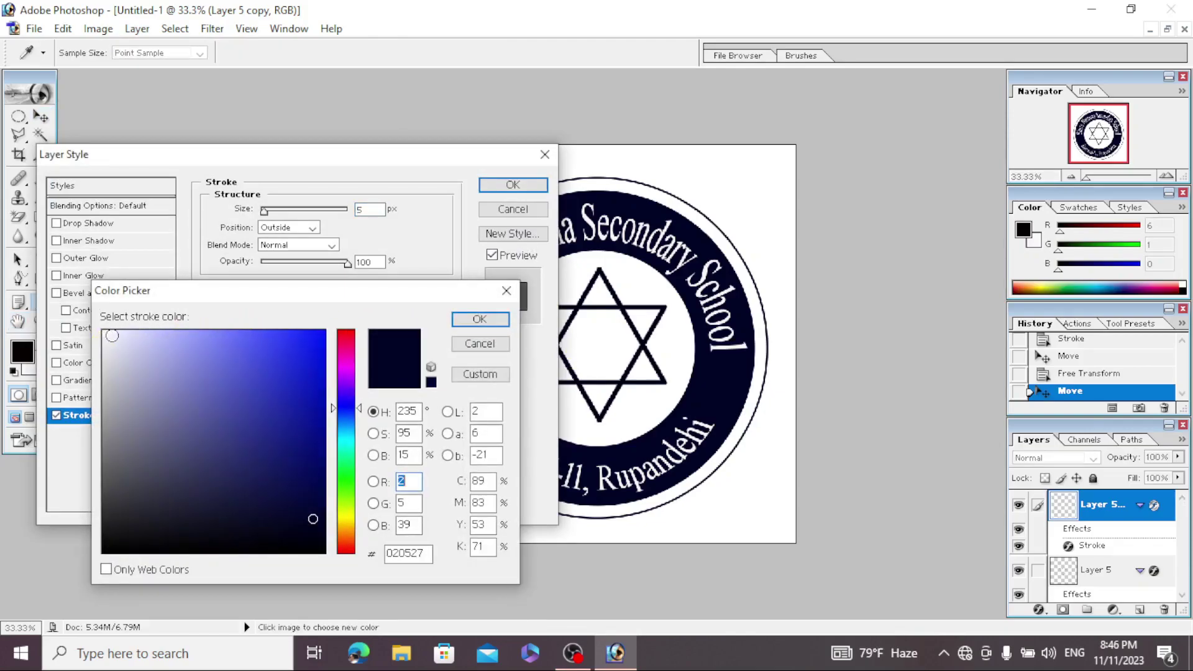
click(107, 337)
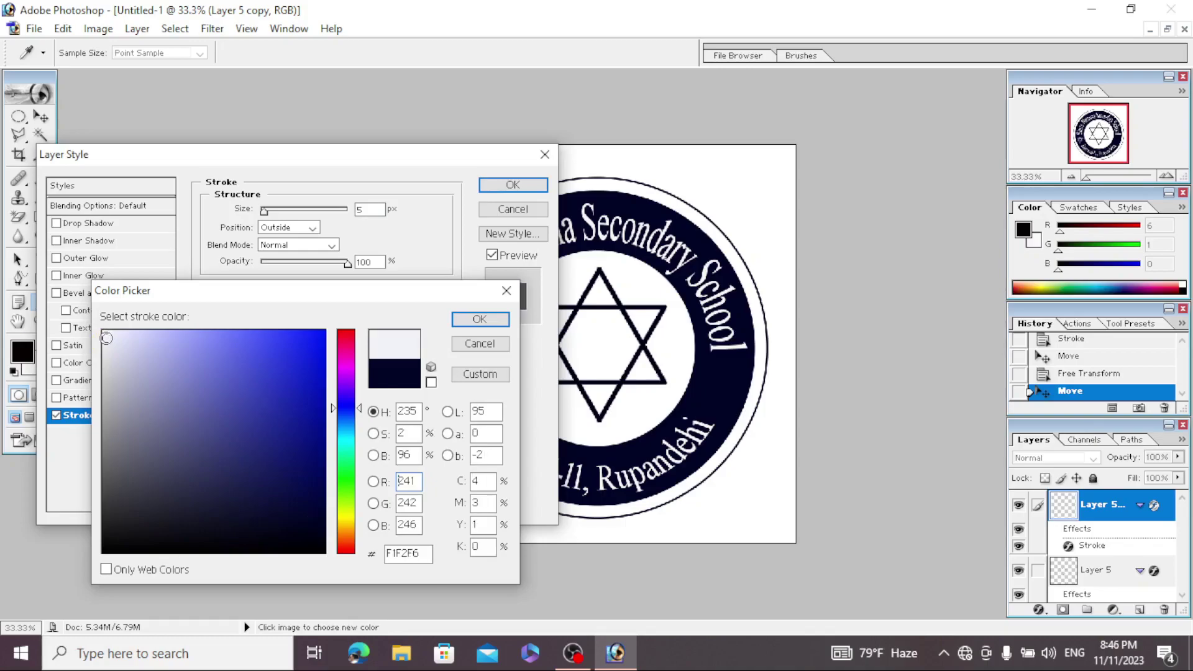
click(467, 319)
click(528, 184)
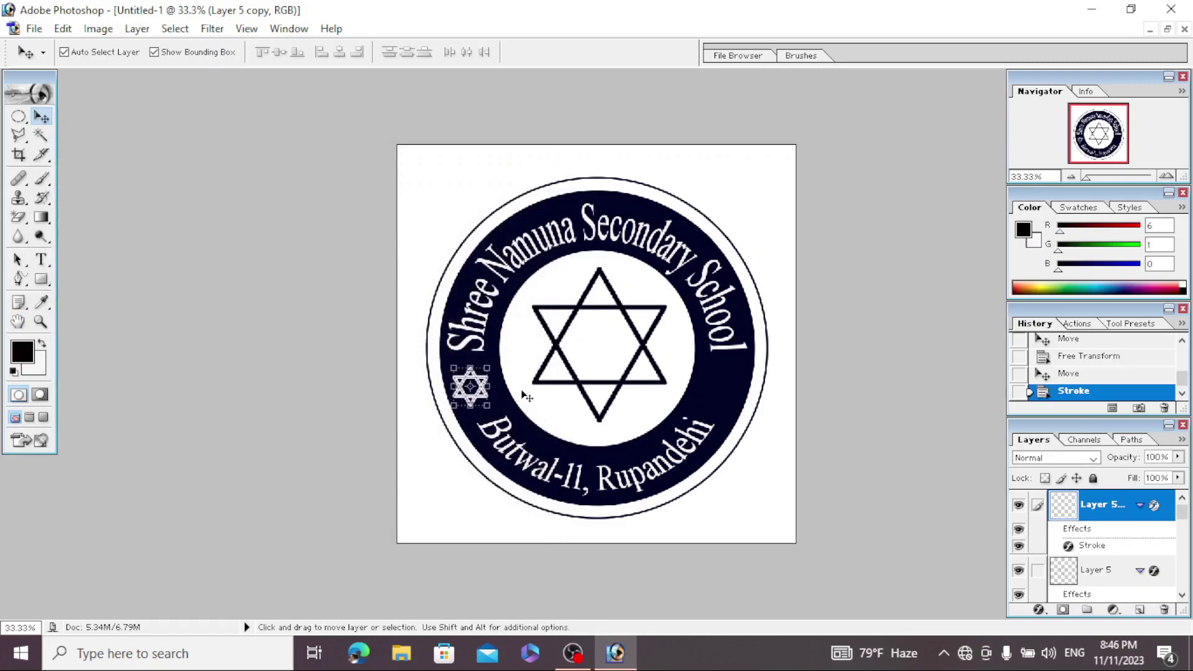
Step: Zoom to 50%, copy the small star onto the ring's right side, then open the Start menu
key(ctrl+plus)
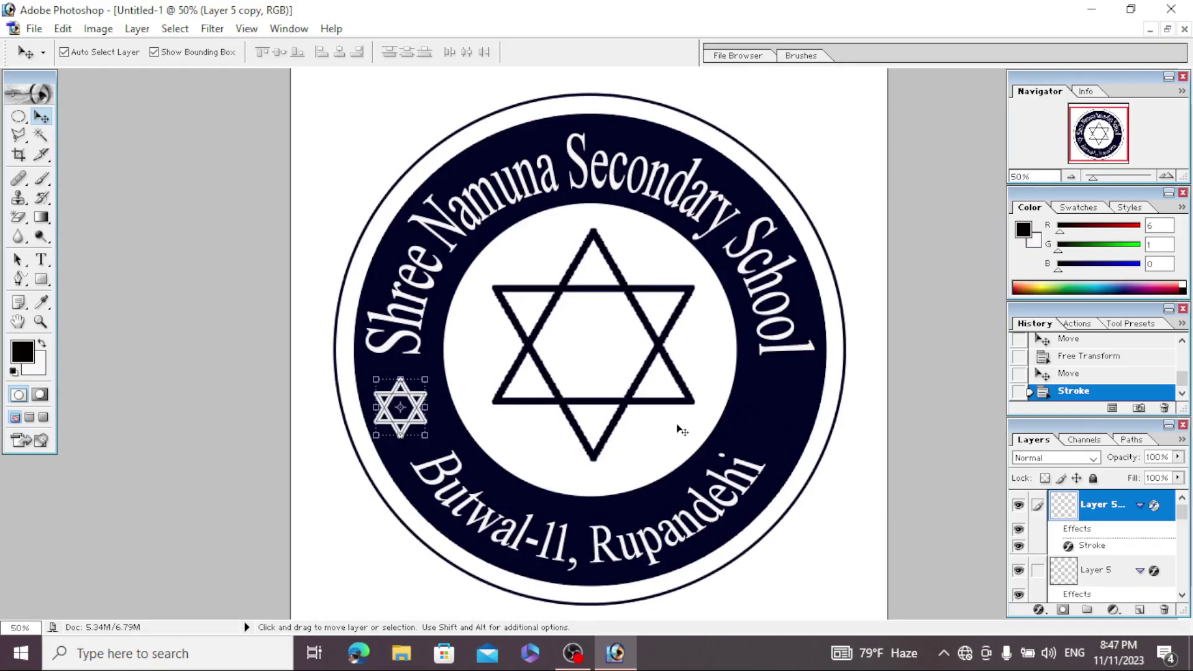
key(alt)
key(shift)
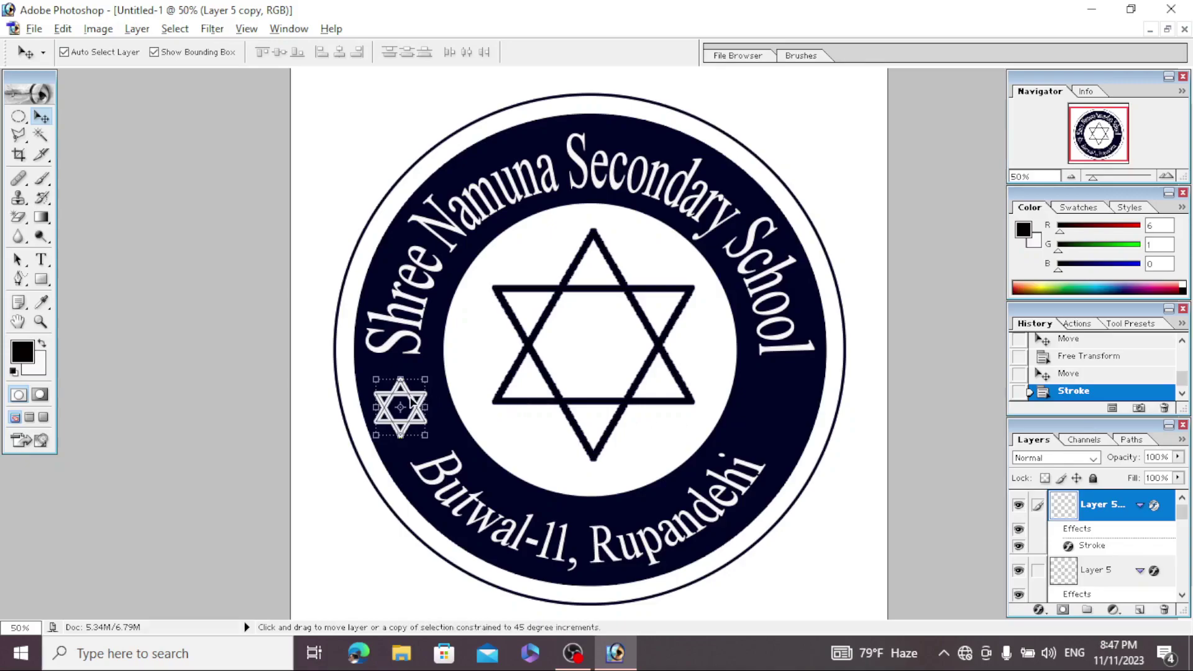
drag(407, 402, 779, 407)
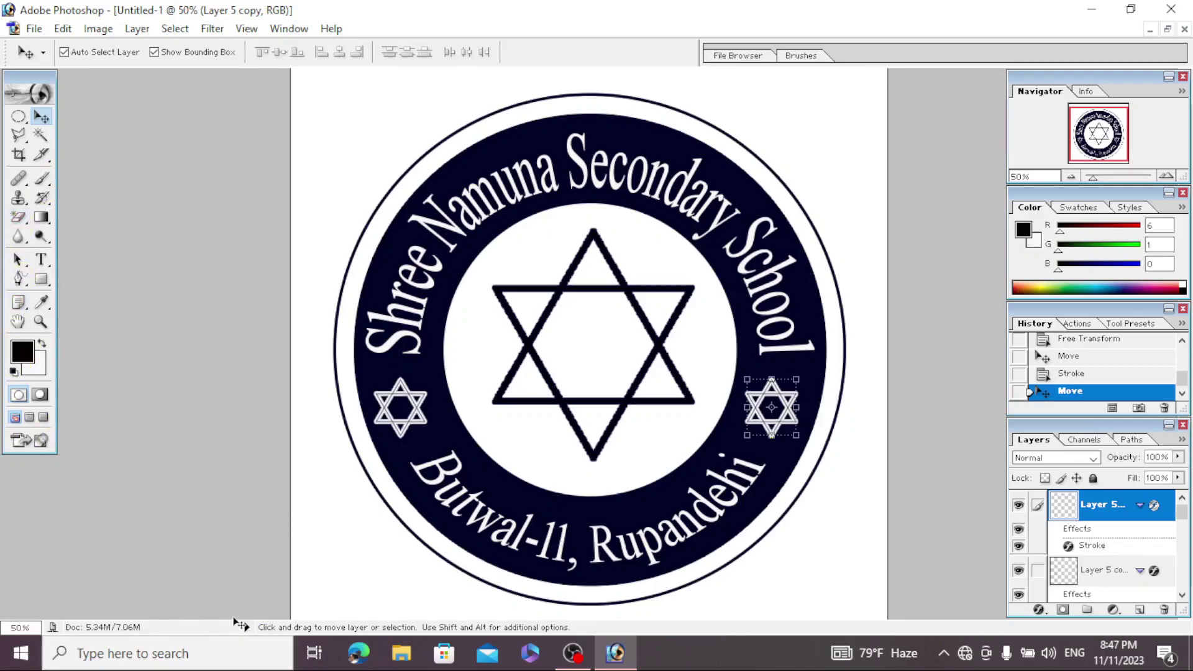
click(186, 653)
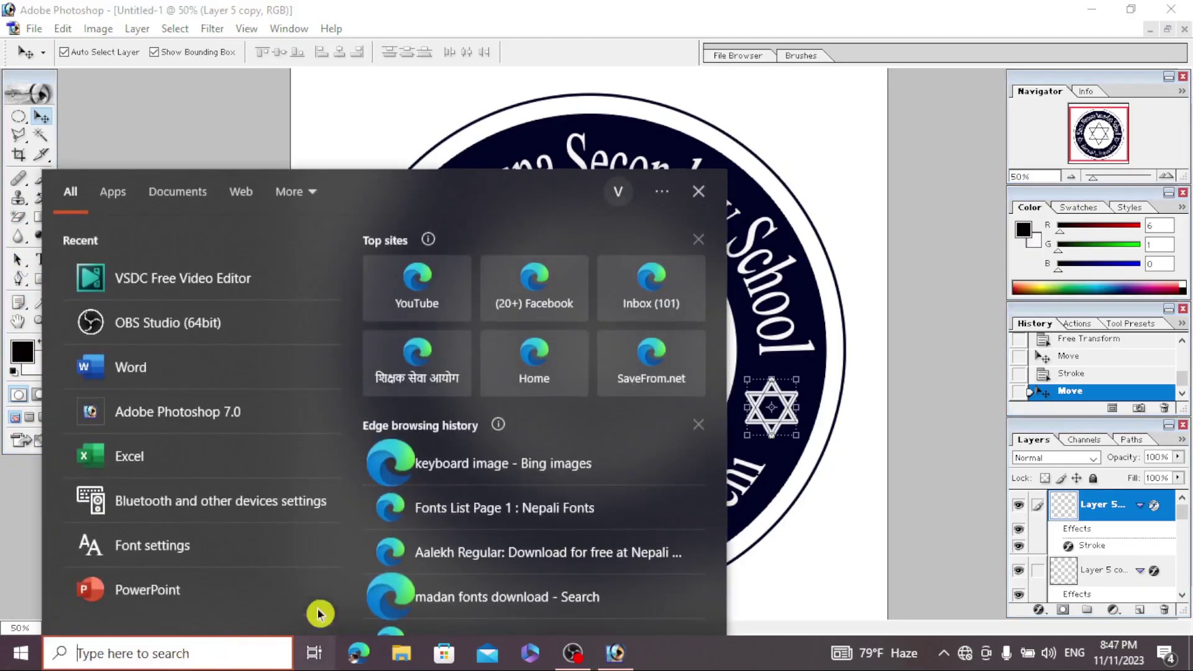
Step: Launch Word with a new blank document and open the More Symbols browser
click(141, 376)
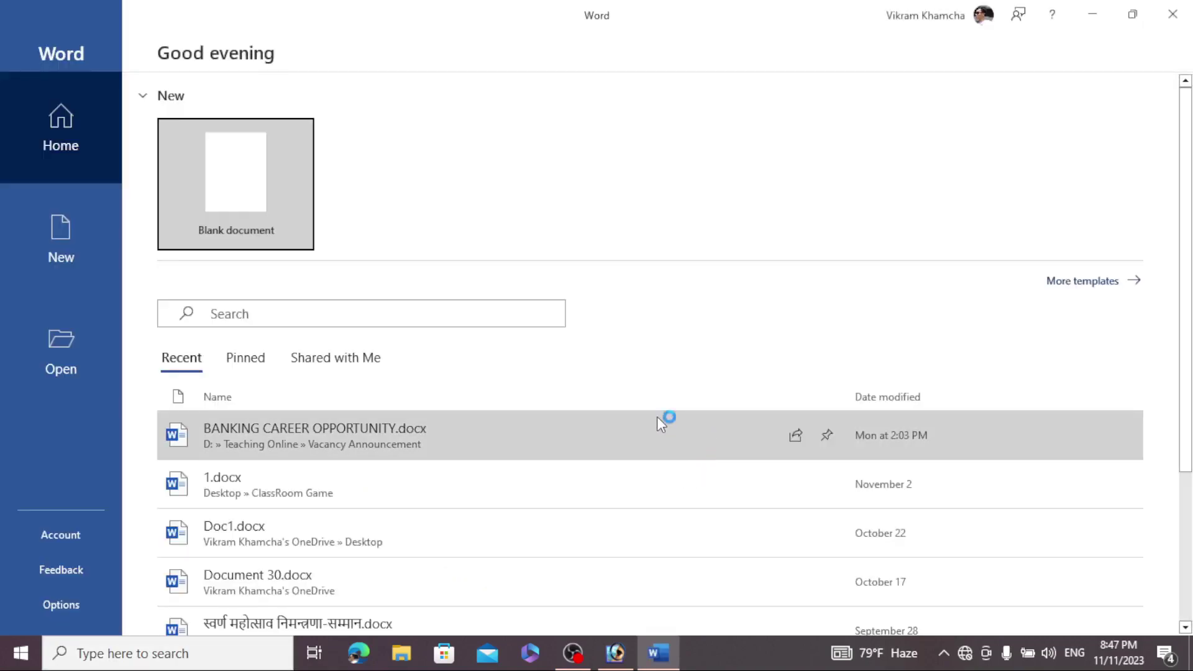
click(249, 189)
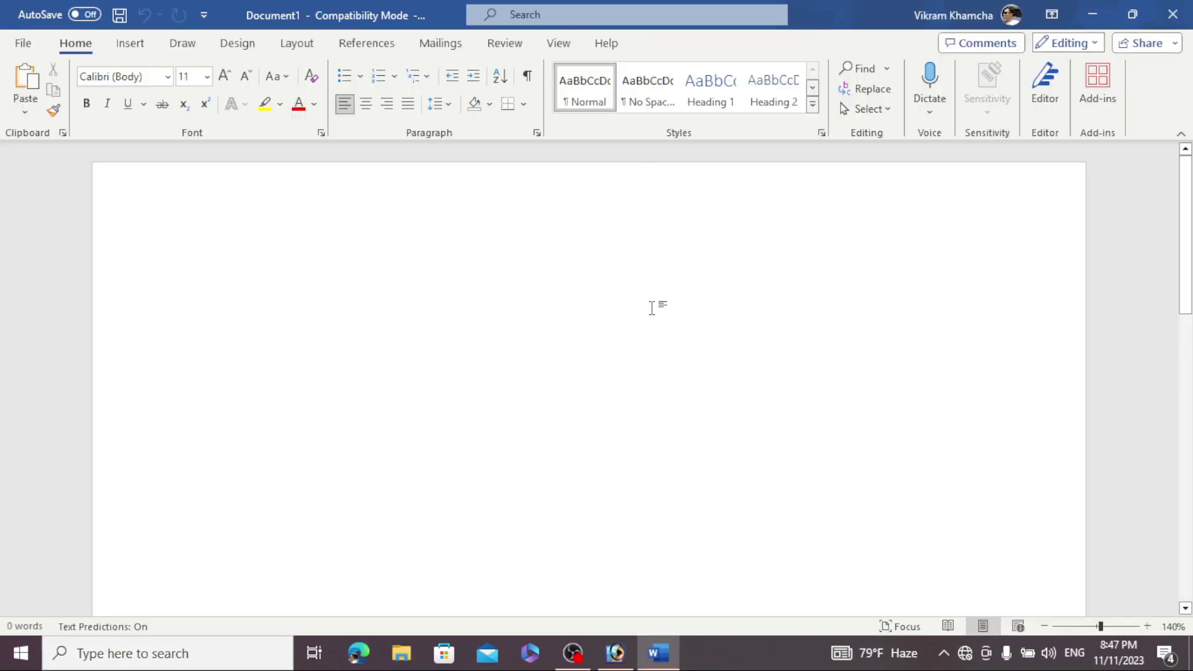
click(134, 44)
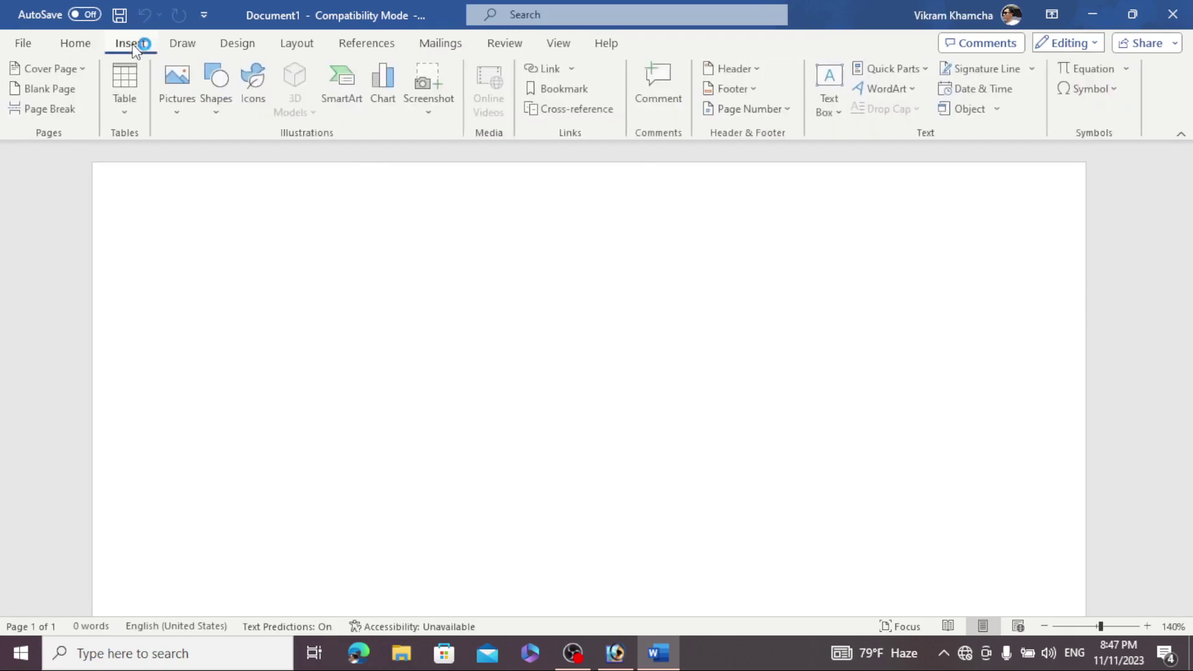
click(1102, 89)
click(1121, 225)
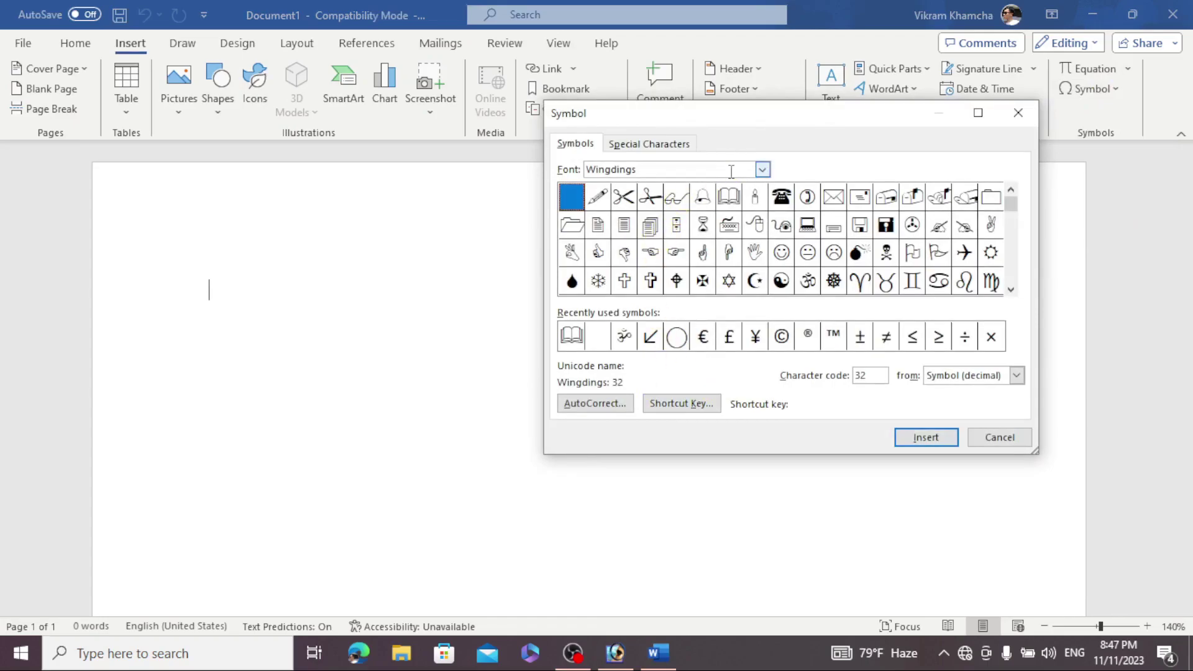
Step: Switch the symbol browser's font to Wingdings, correcting an accidental Preeti choice
drag(731, 172, 529, 185)
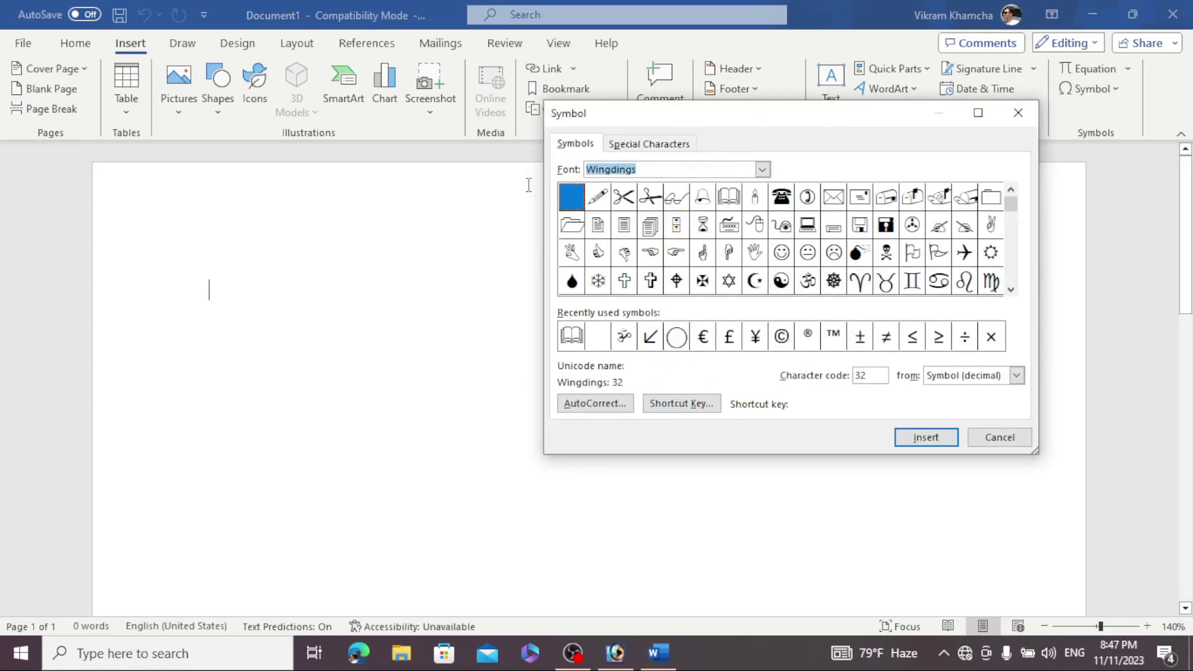
text(t)
key(BackSpace)
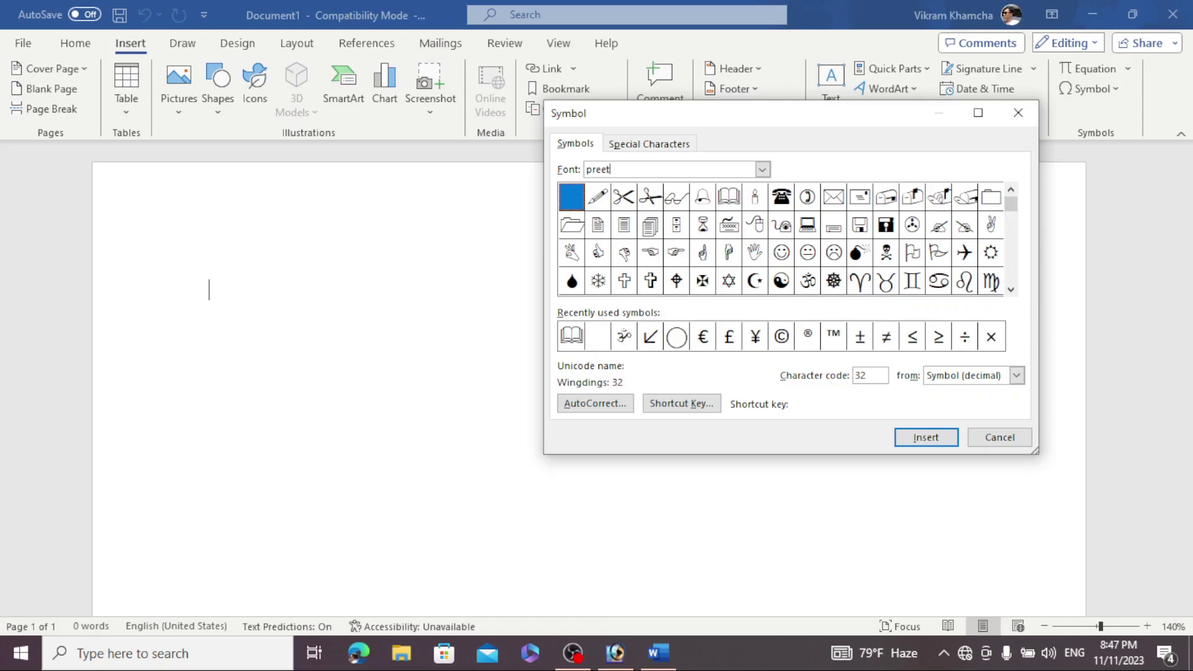
key(Return)
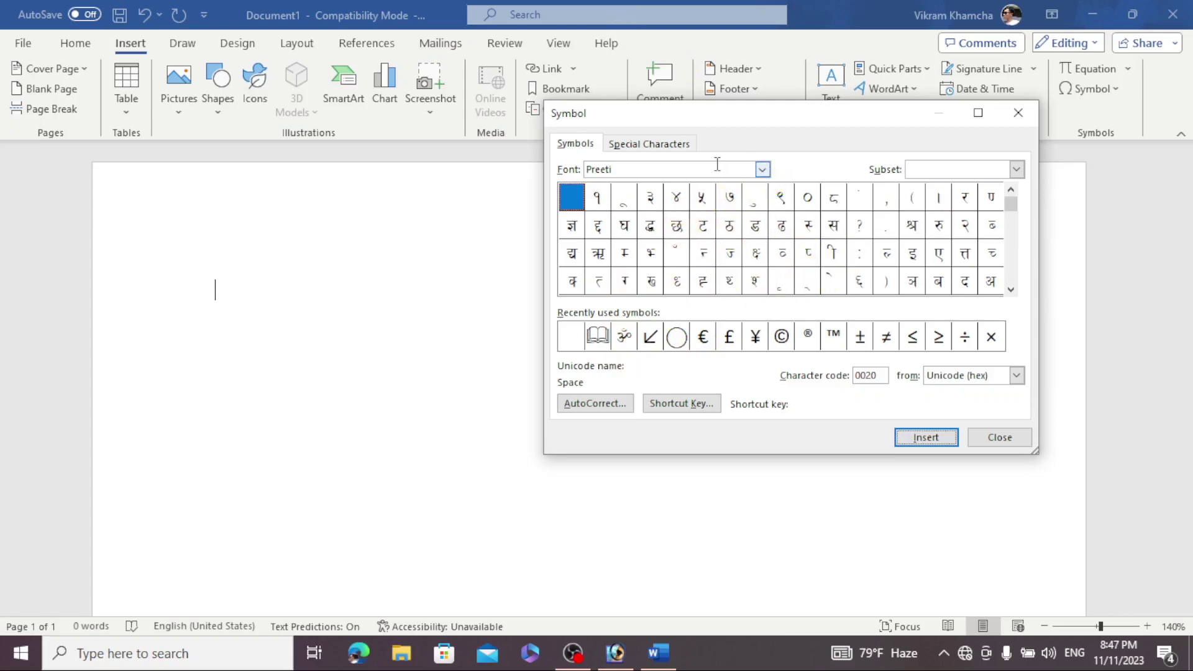
drag(703, 169, 578, 167)
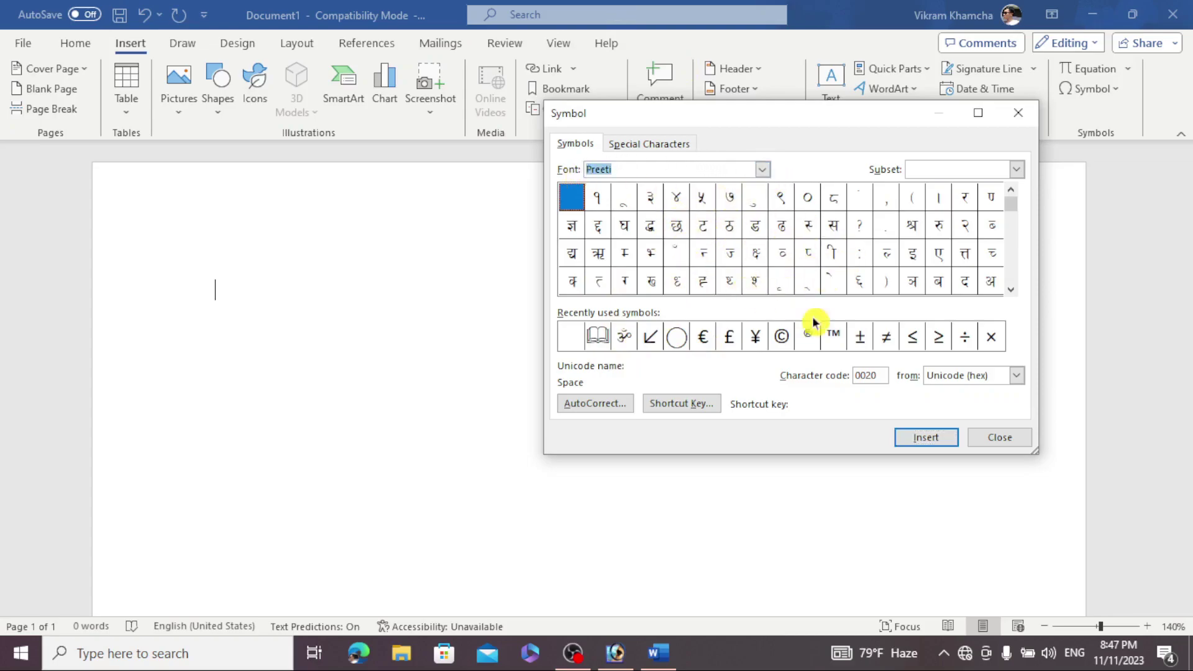
text(windings)
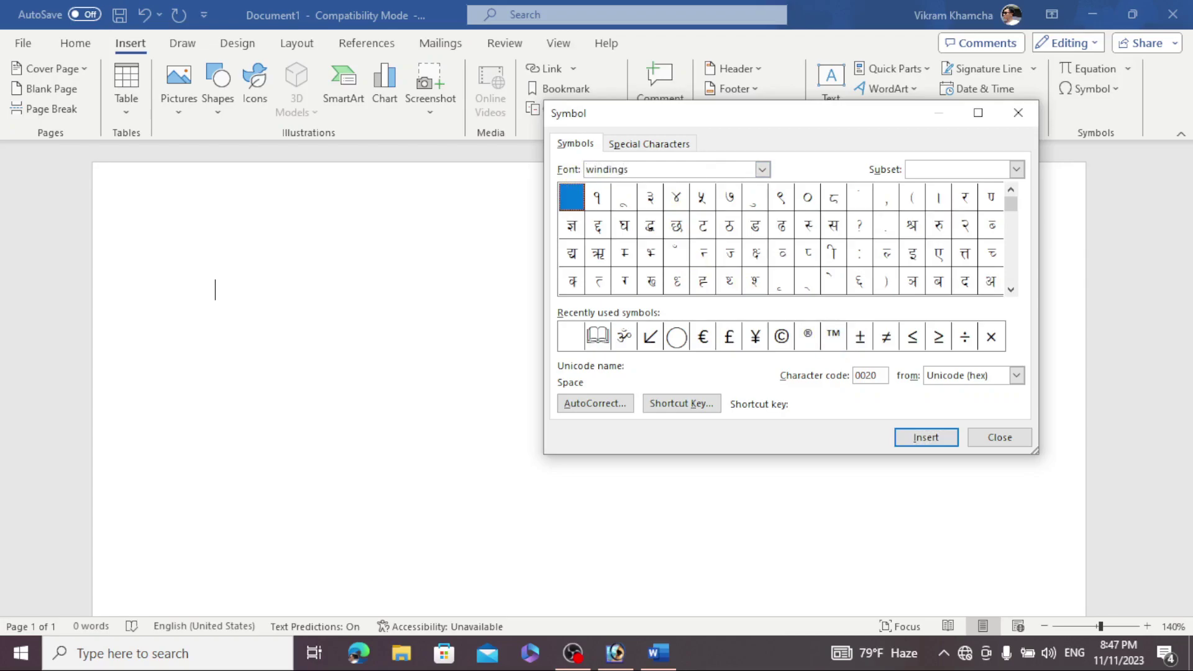
key(Return)
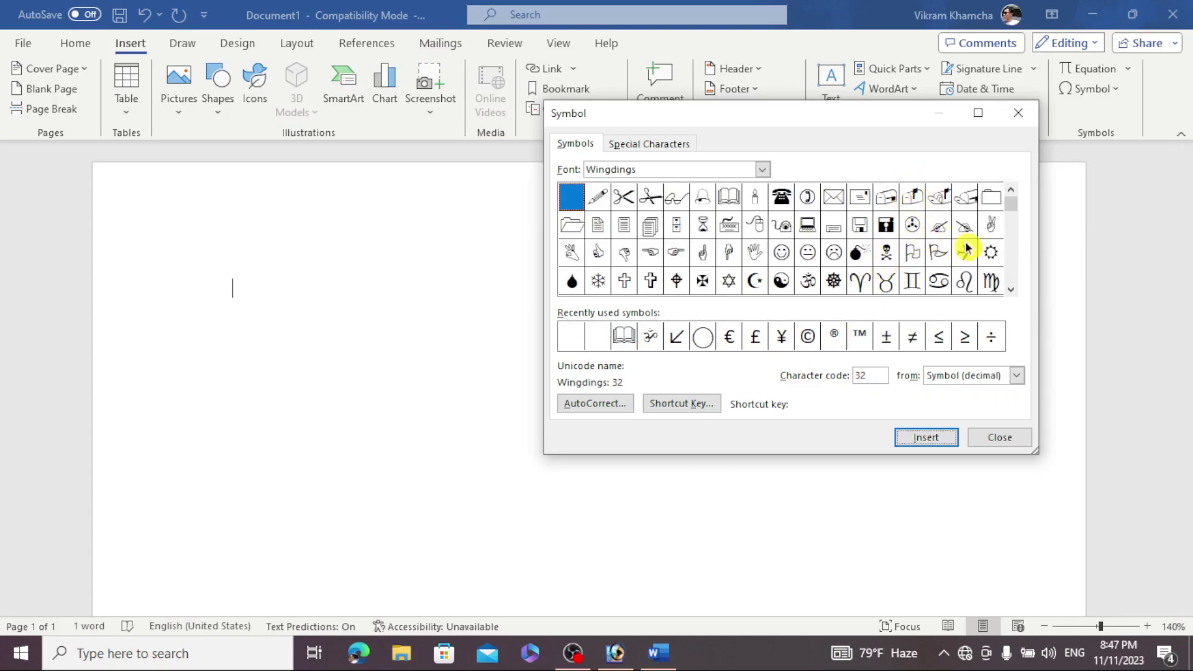
scroll(1010, 299, down, 5)
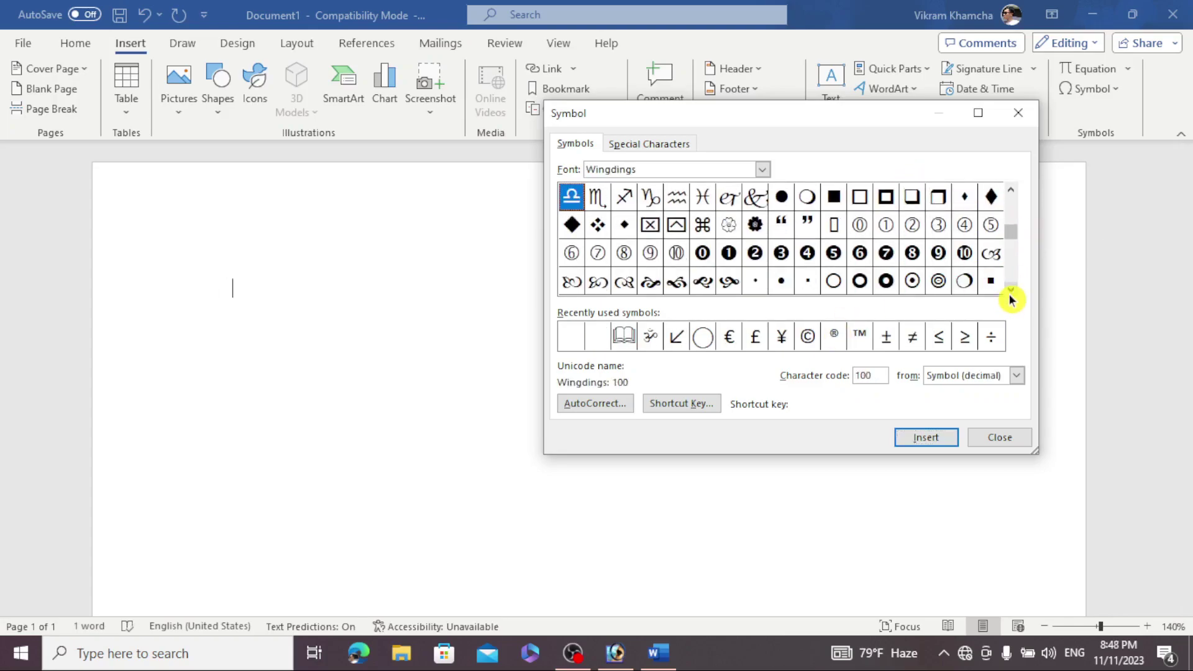
scroll(1024, 196, up, 5)
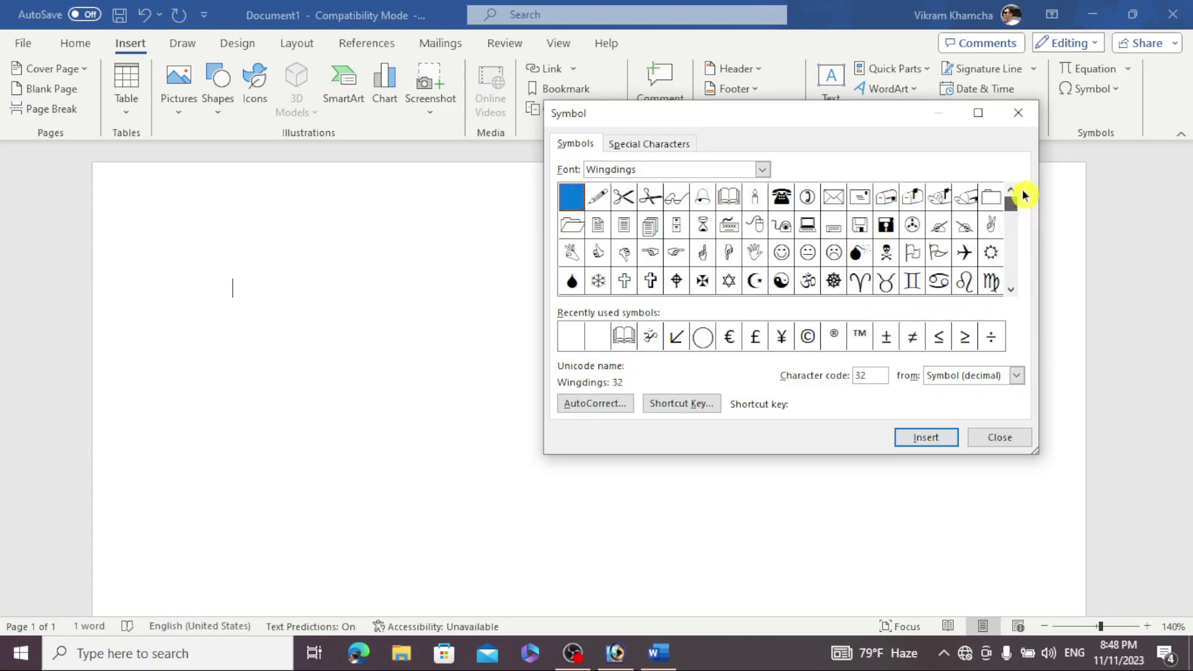
Step: Insert the Wingdings open-book symbol into the document and copy it
click(739, 199)
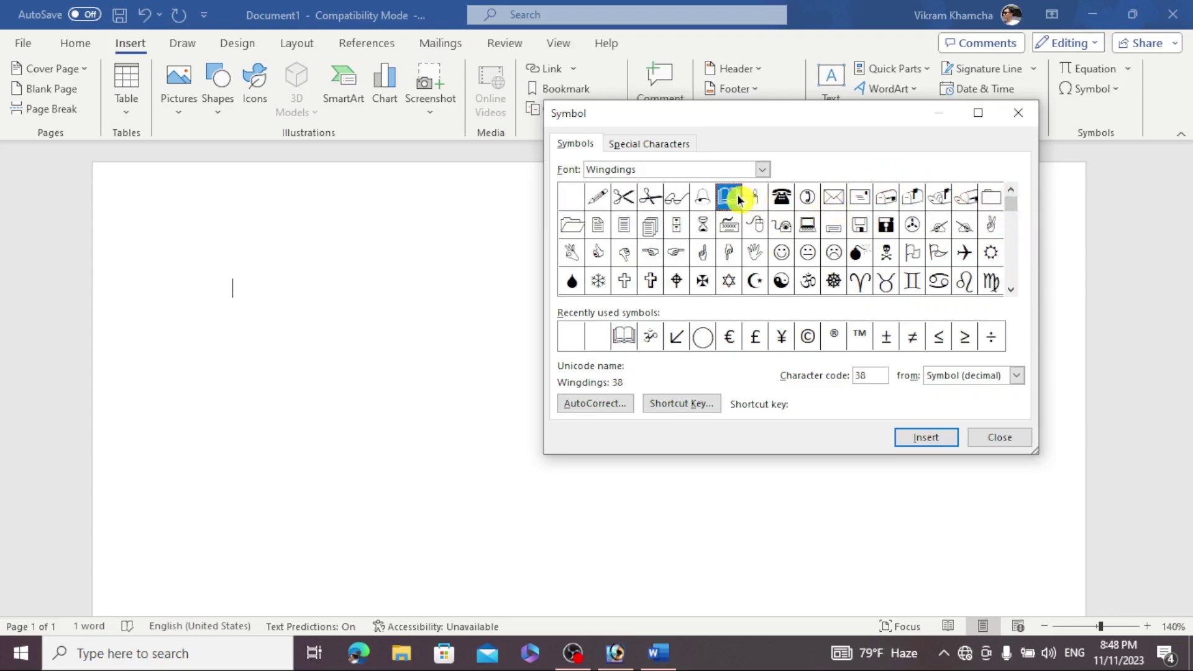
click(932, 437)
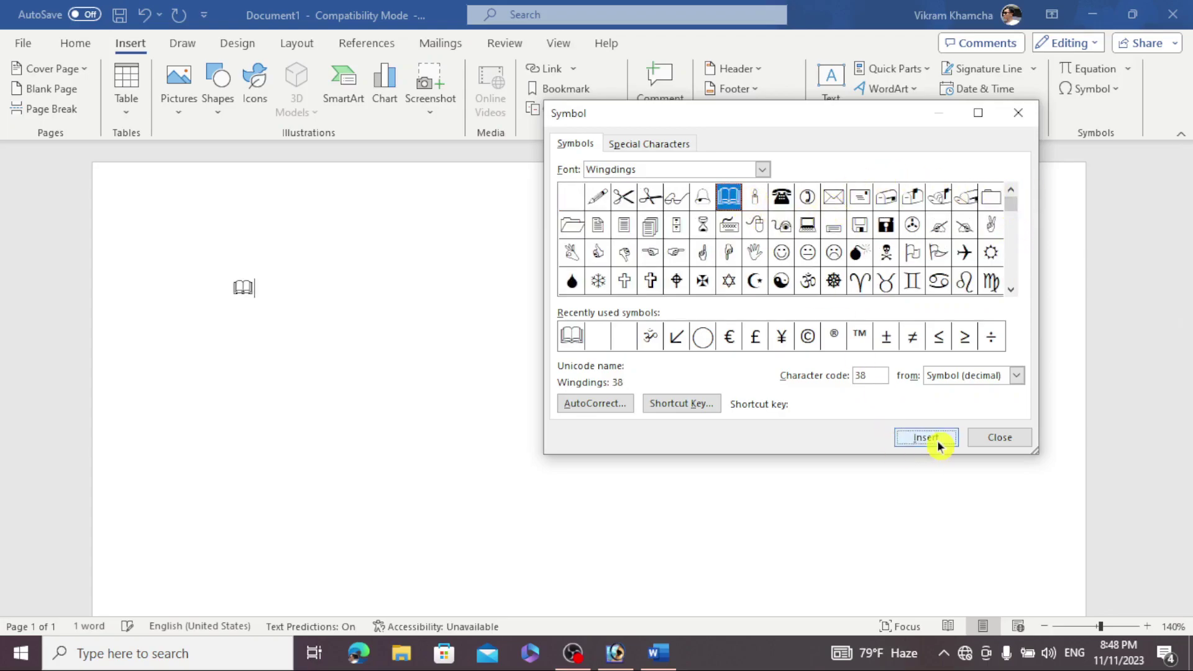
click(1006, 441)
drag(256, 294, 225, 296)
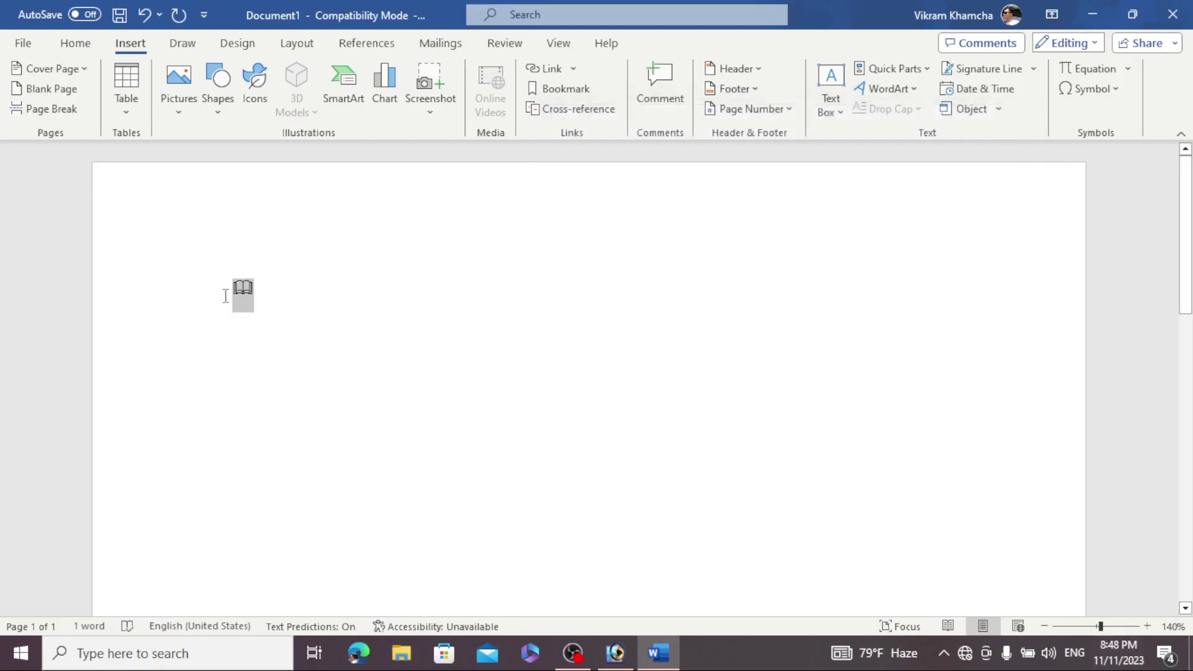
right_click(240, 297)
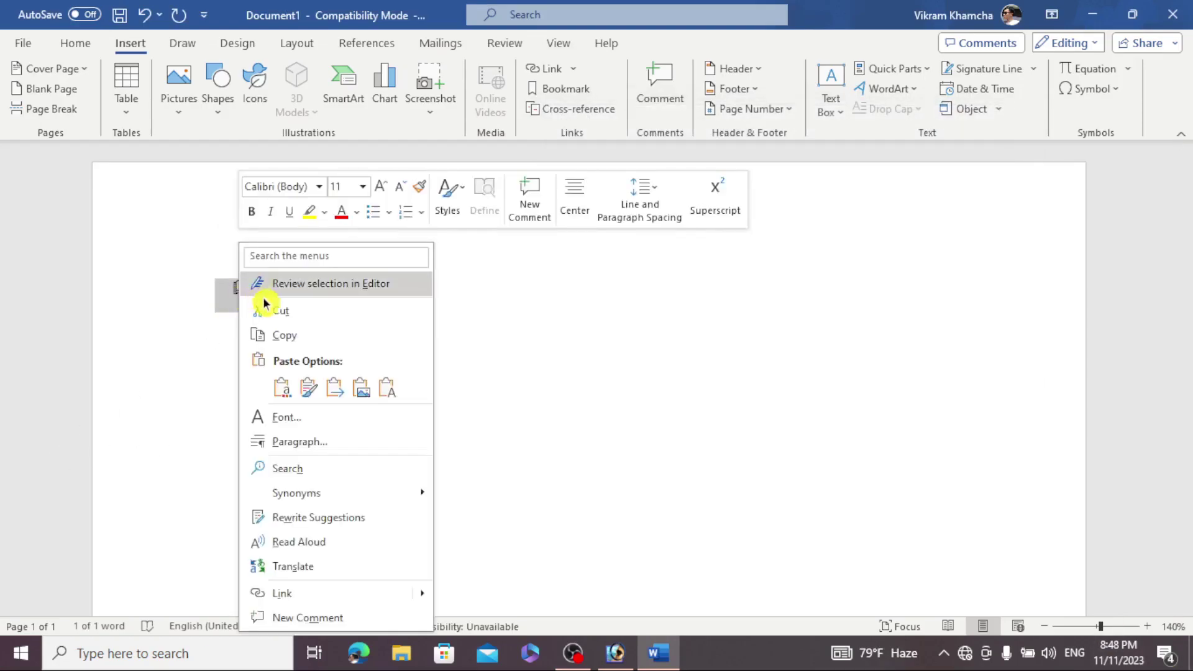
click(282, 338)
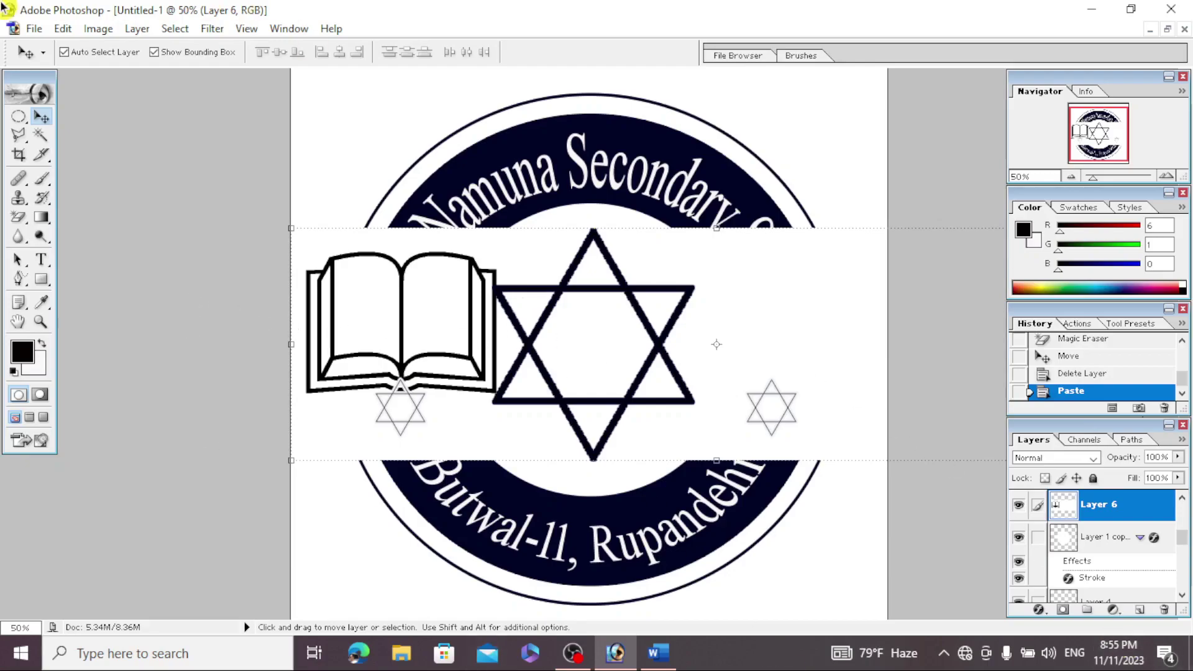
Step: Magic-erase the book's white background and move the book toward the left edge
click(19, 217)
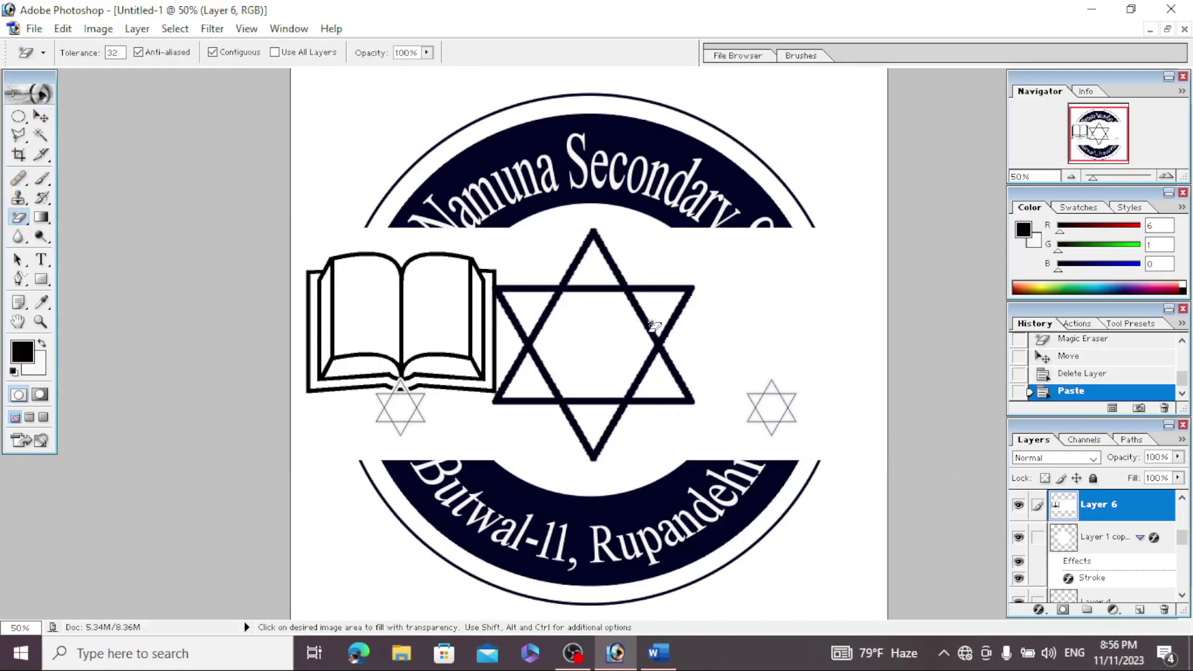
click(721, 304)
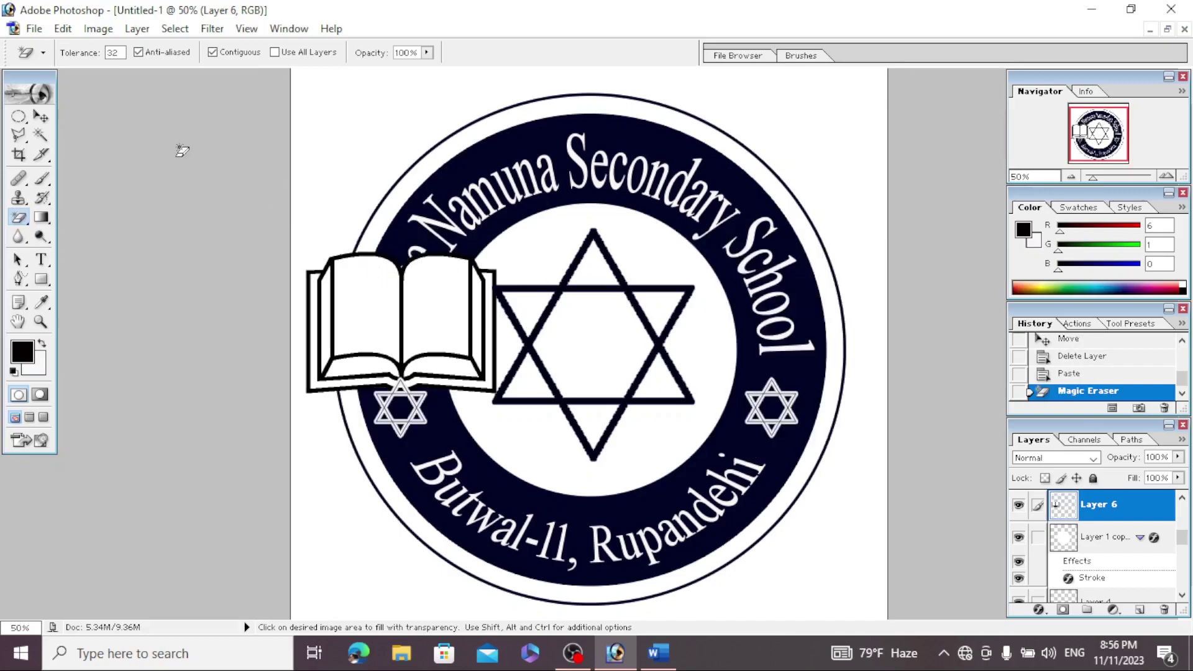
click(49, 118)
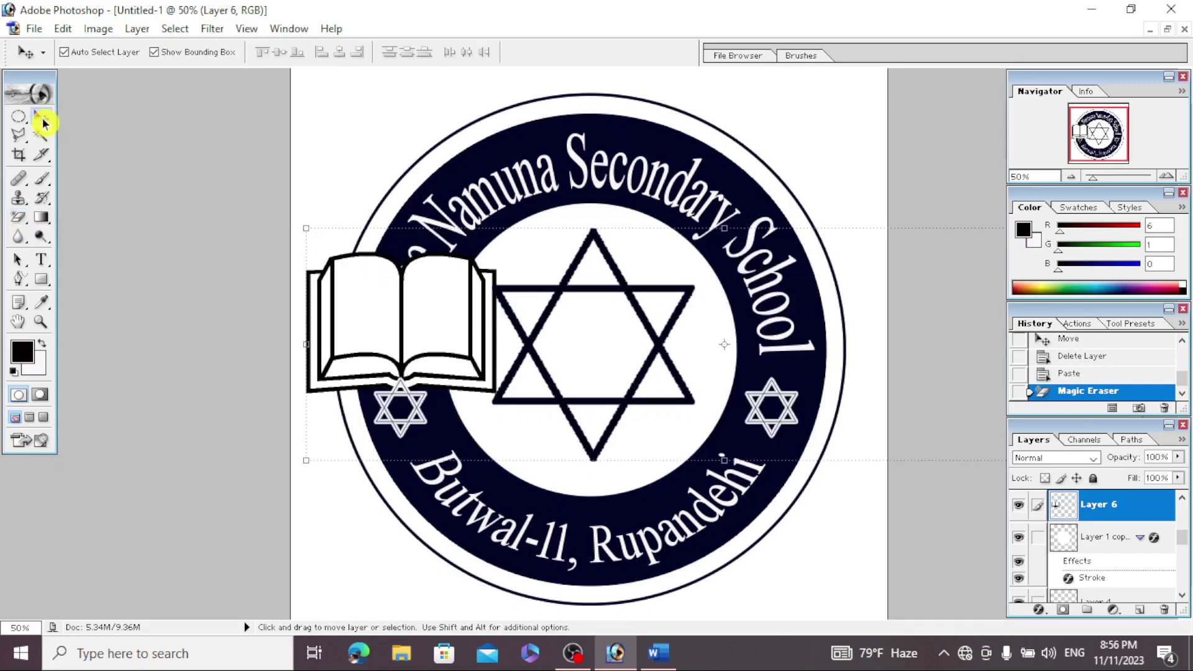
drag(437, 305, 260, 285)
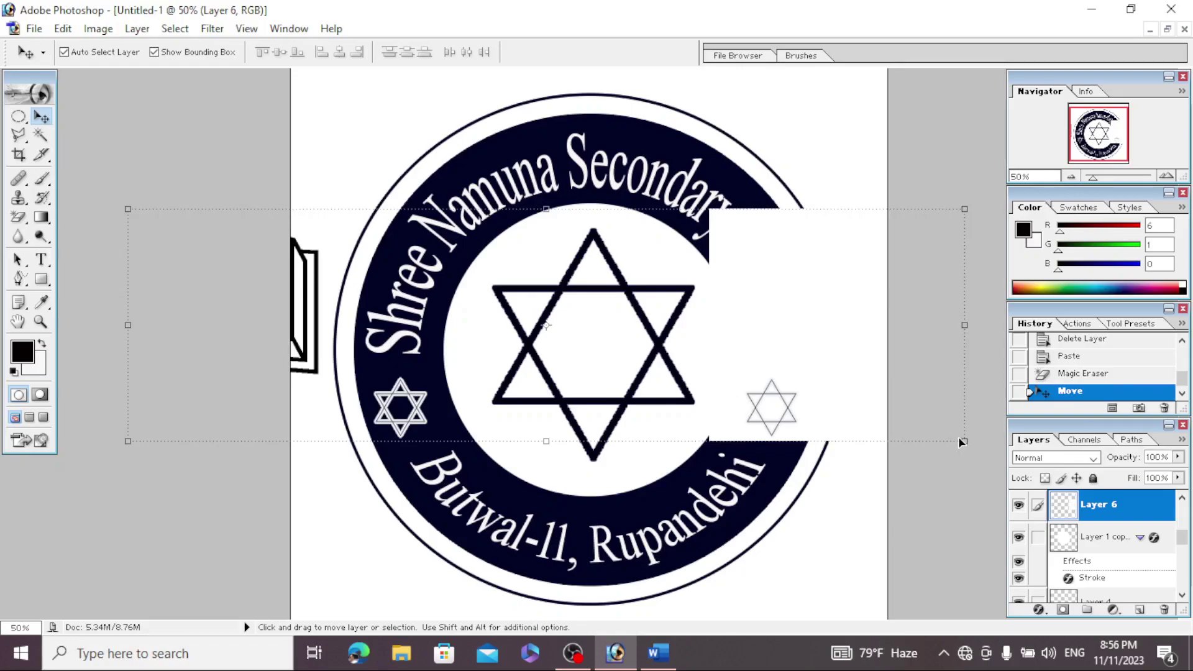
Step: Shrink the book to about 57% and erase the leftover white block
key(shift+alt)
key(ctrl+t)
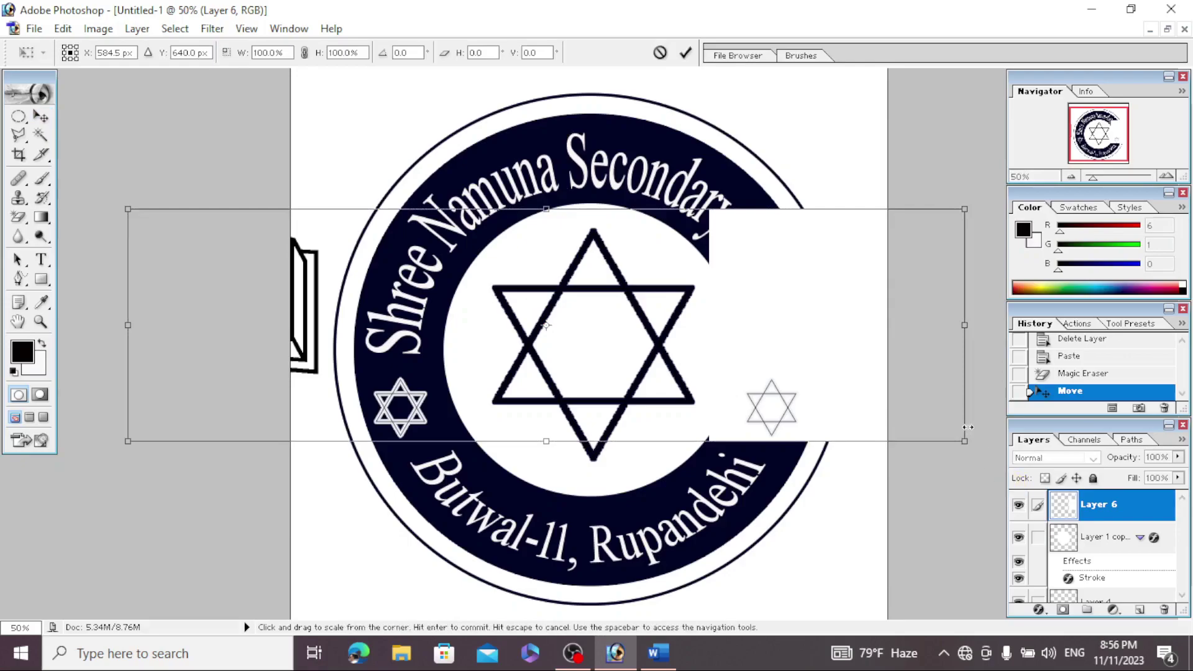
drag(964, 440, 784, 390)
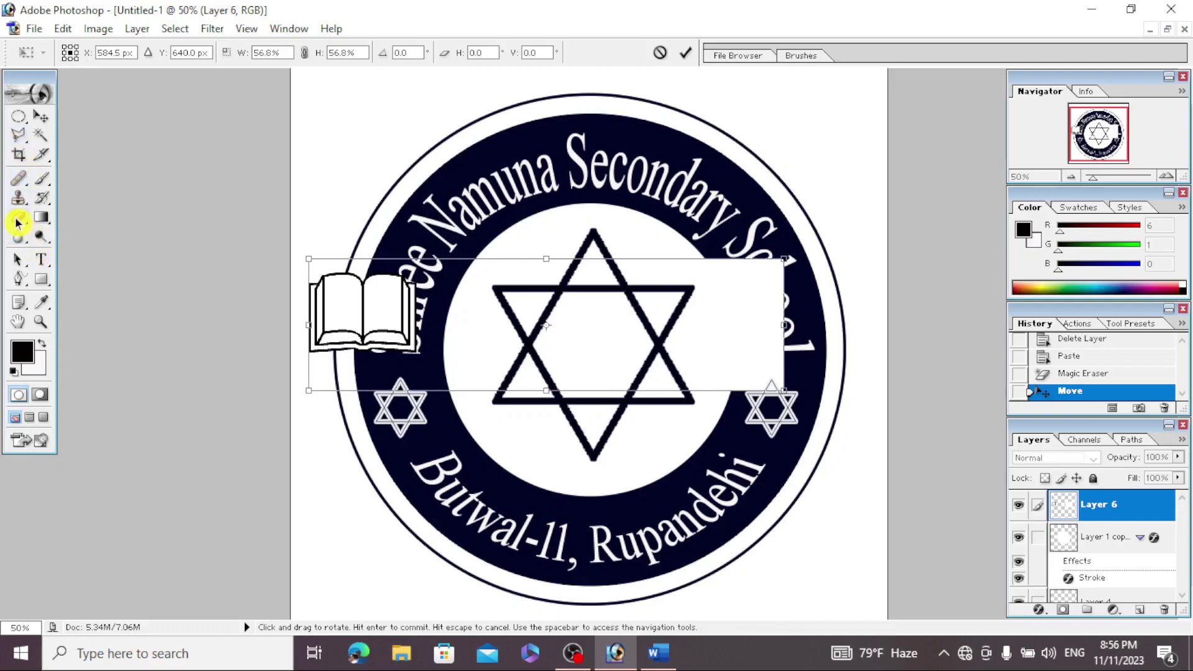
click(19, 219)
click(545, 258)
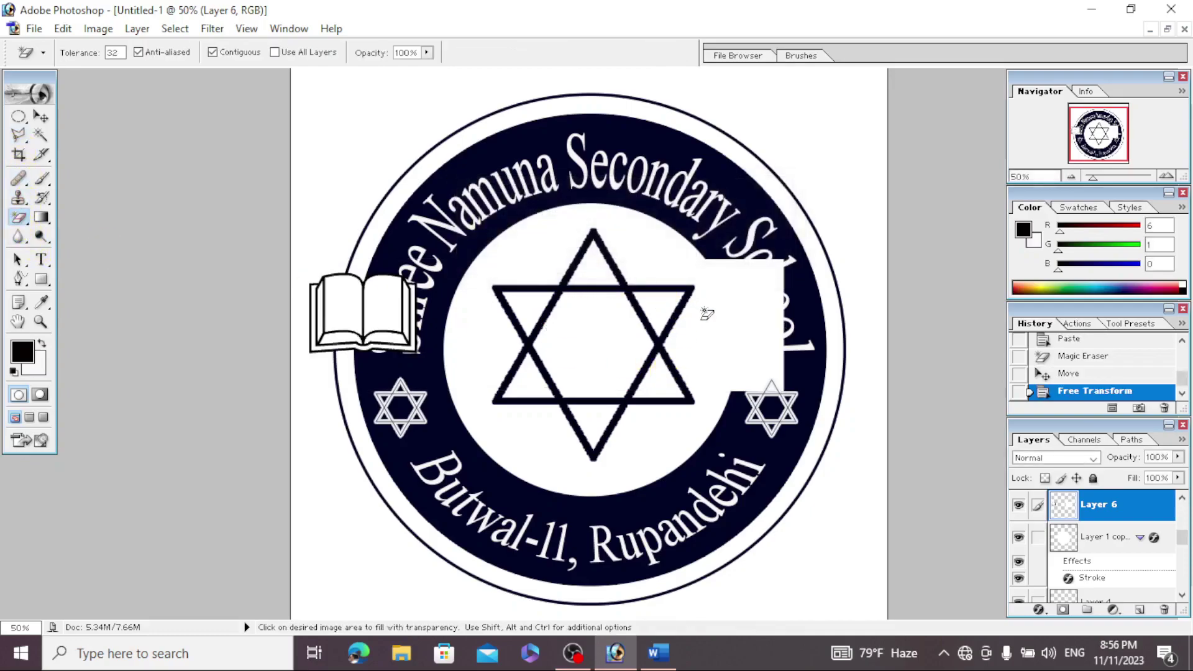
click(740, 317)
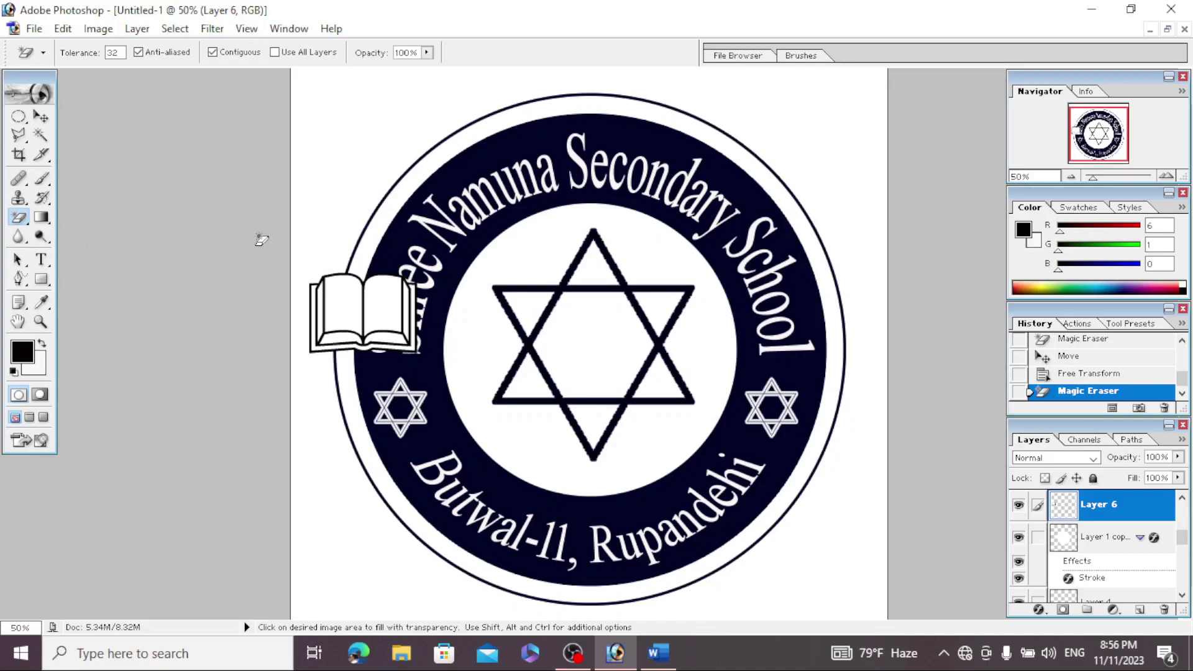
click(41, 116)
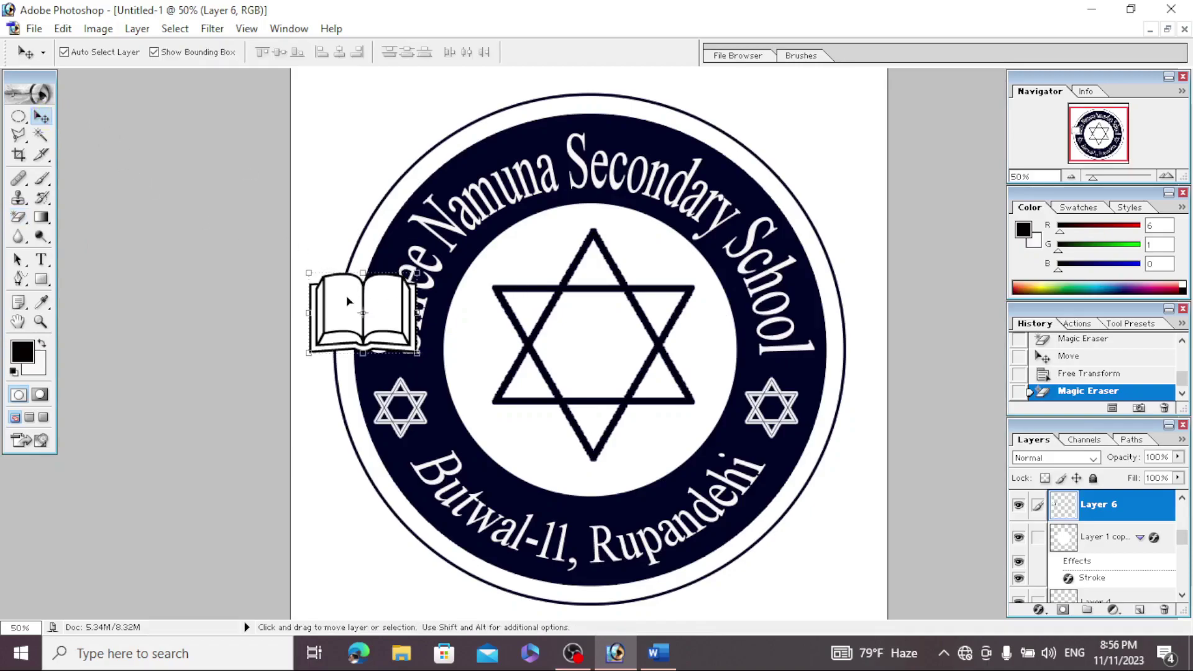
Step: Centre the book in the star, scale it to 52.2%, nudge it right and commit
drag(348, 301, 575, 330)
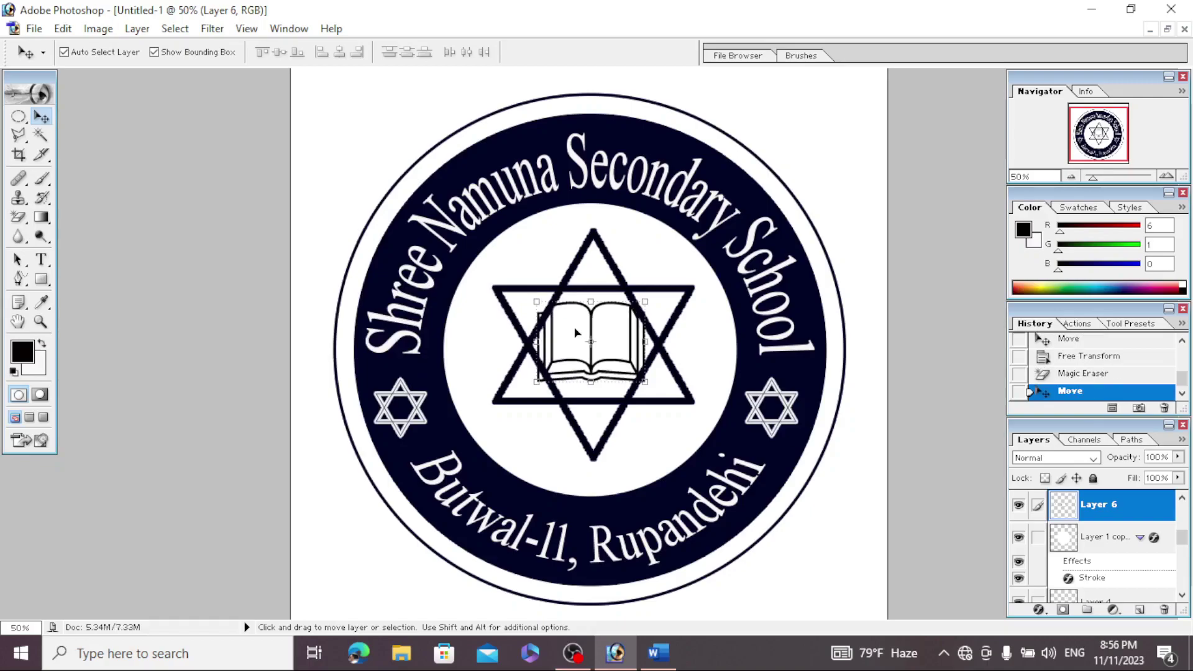
key(ctrl+t)
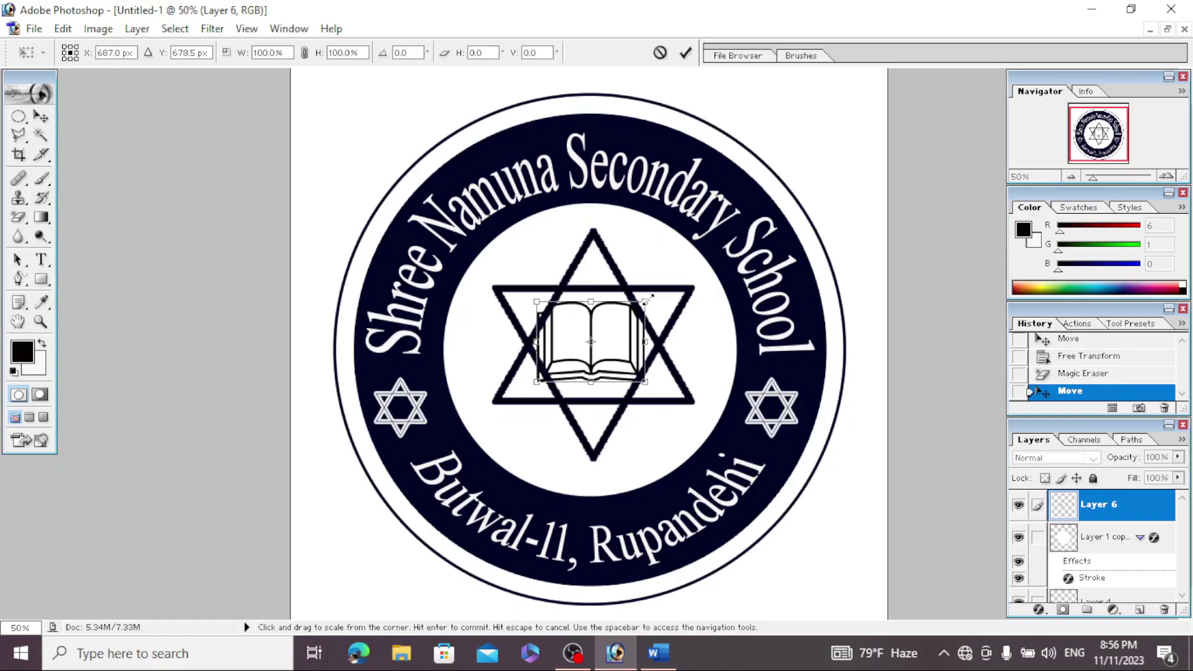
drag(649, 299, 624, 322)
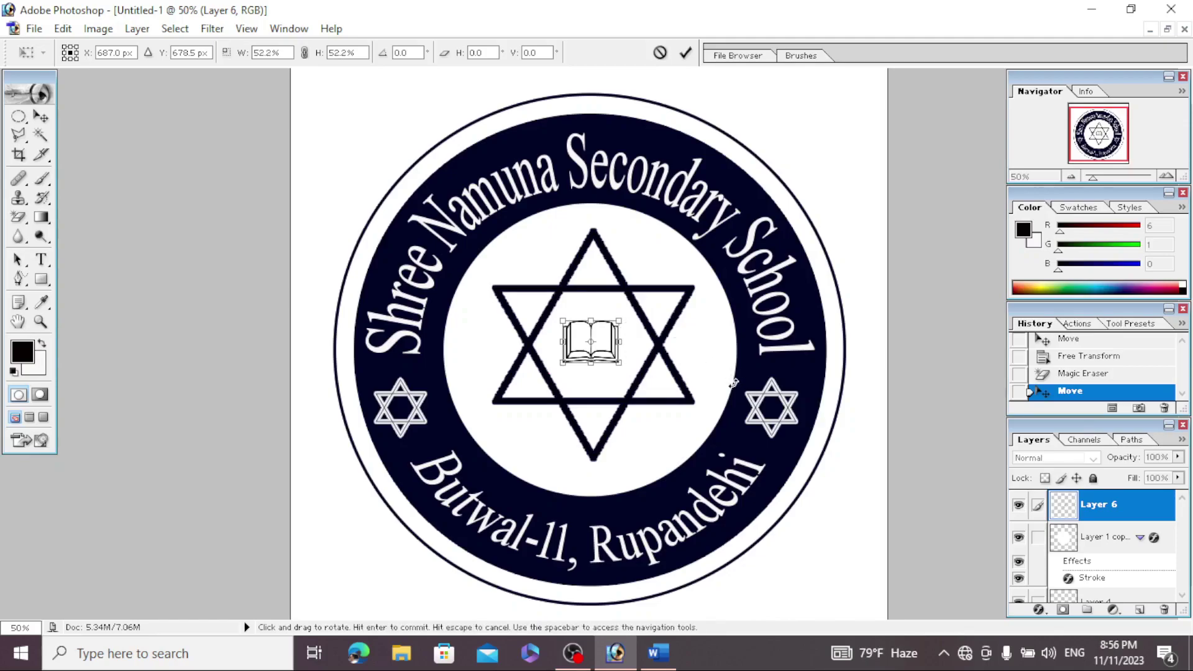
key(Right)
key(Right)
key(Right)
key(Right)
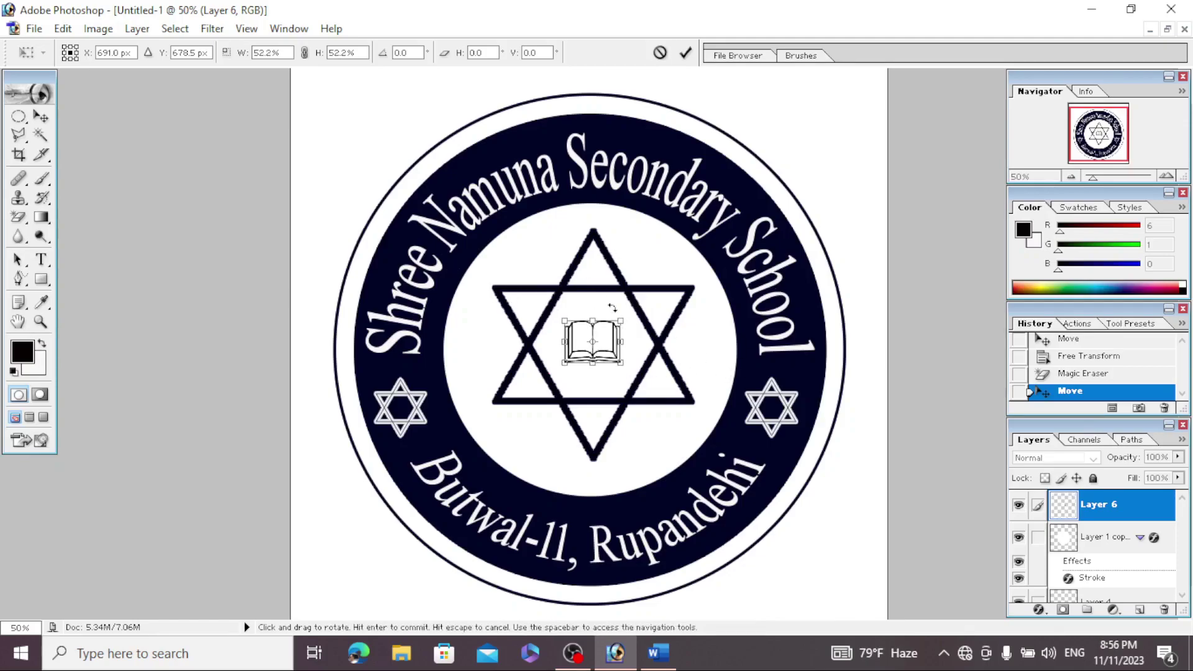
click(135, 29)
click(583, 342)
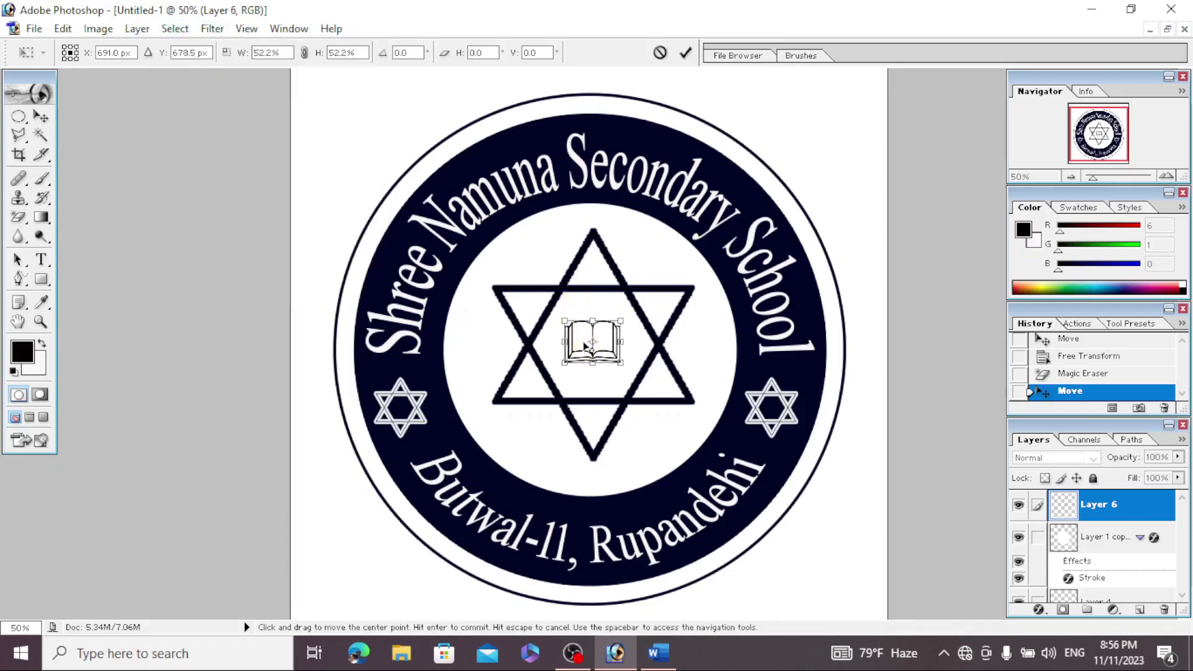
click(687, 56)
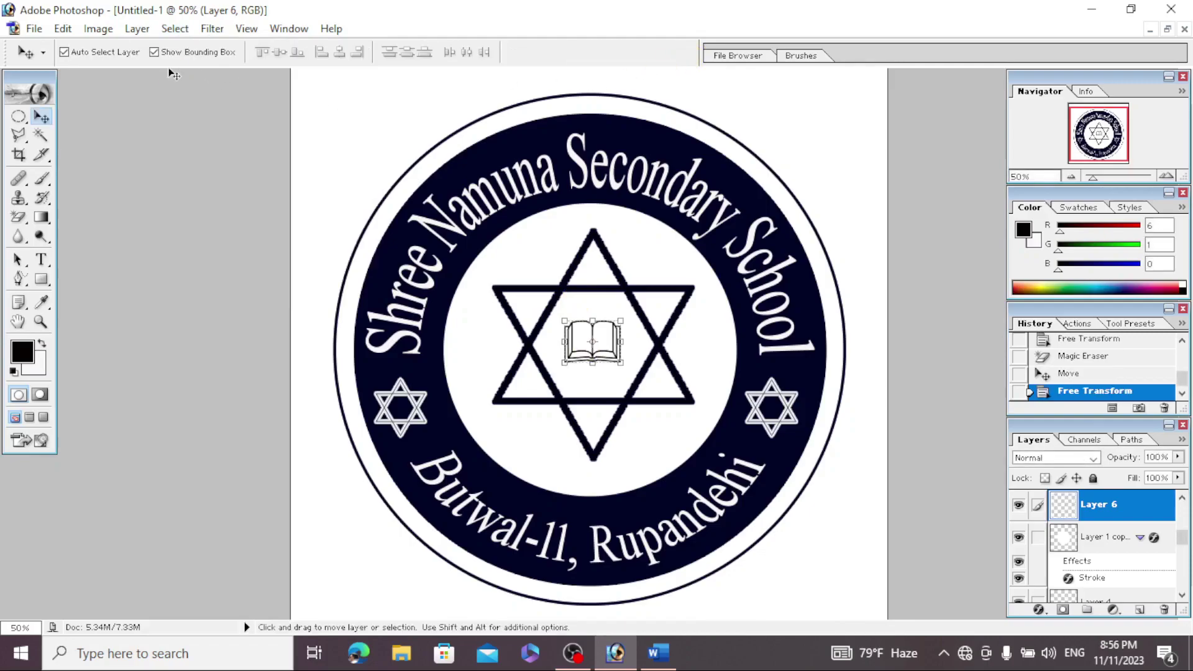
click(148, 30)
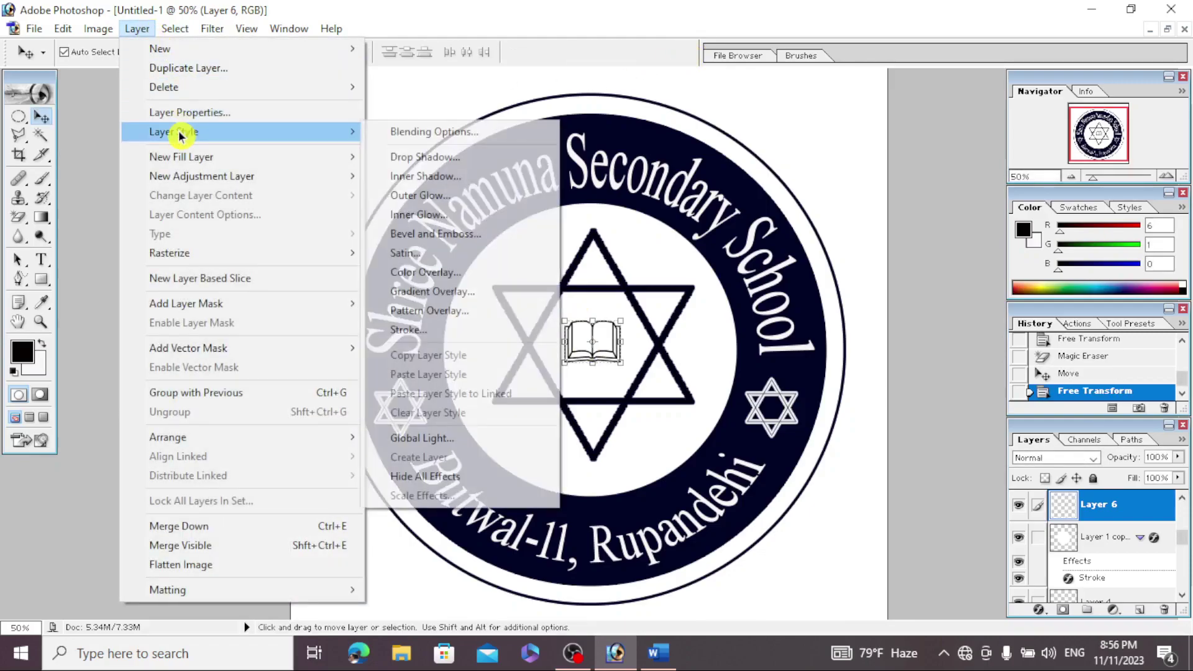
mouse_move(173, 131)
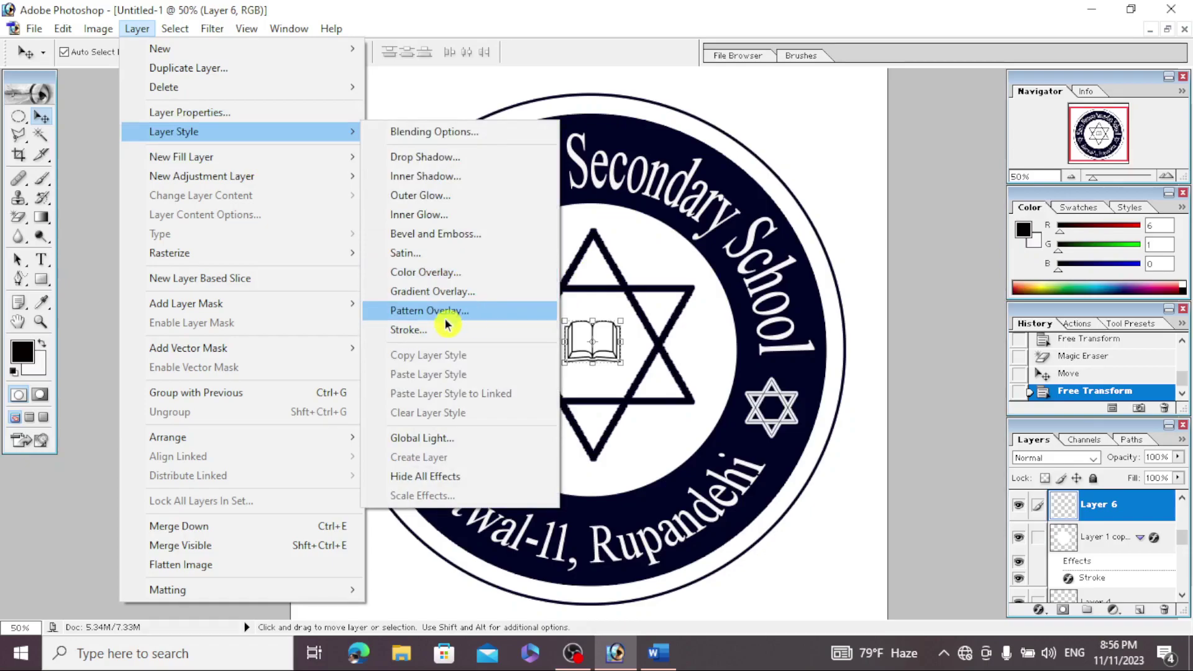
Step: Outline the book with a 3 px navy Stroke sampled from the ring, then select Layer 0
click(420, 333)
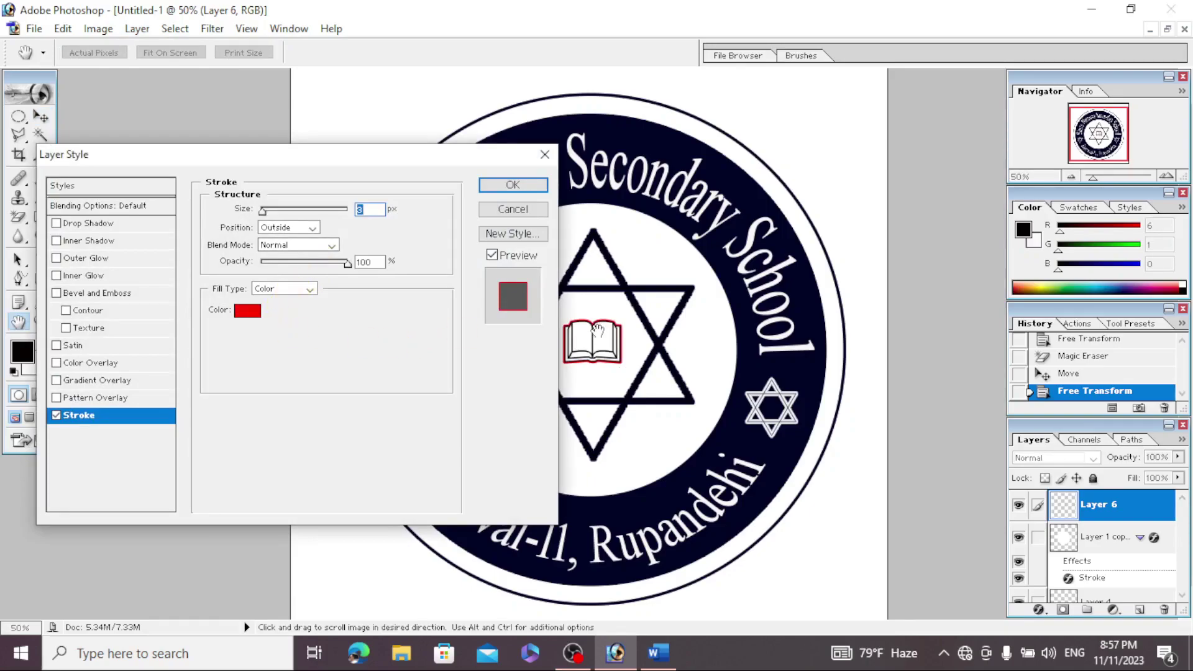
click(254, 320)
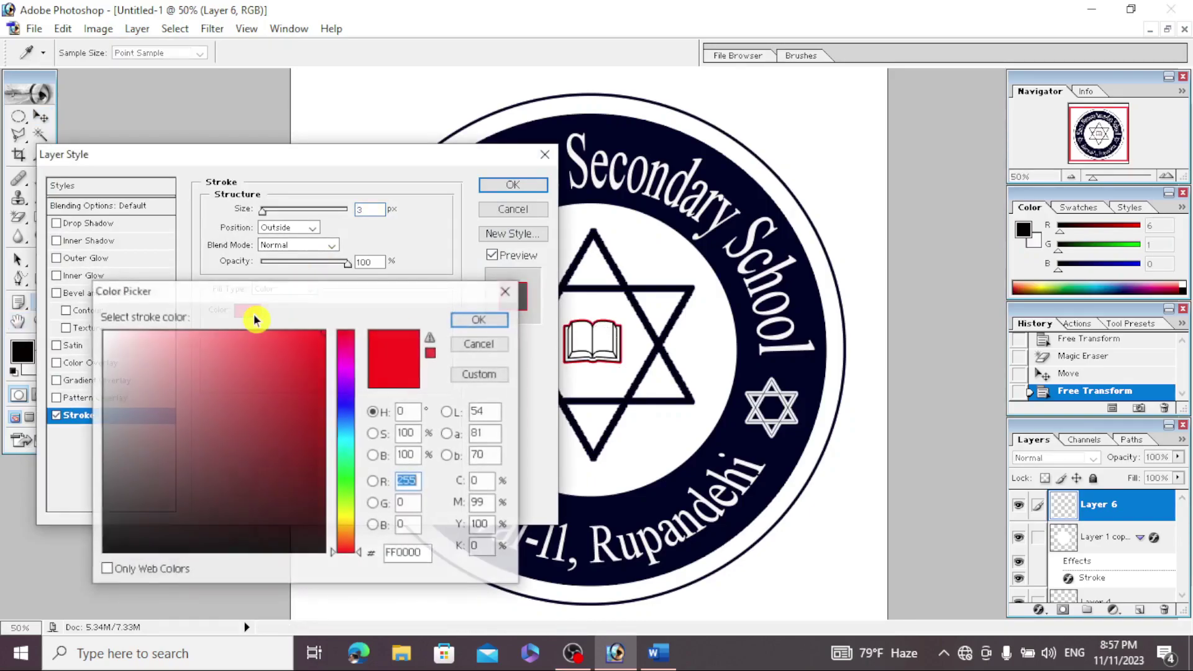
click(810, 373)
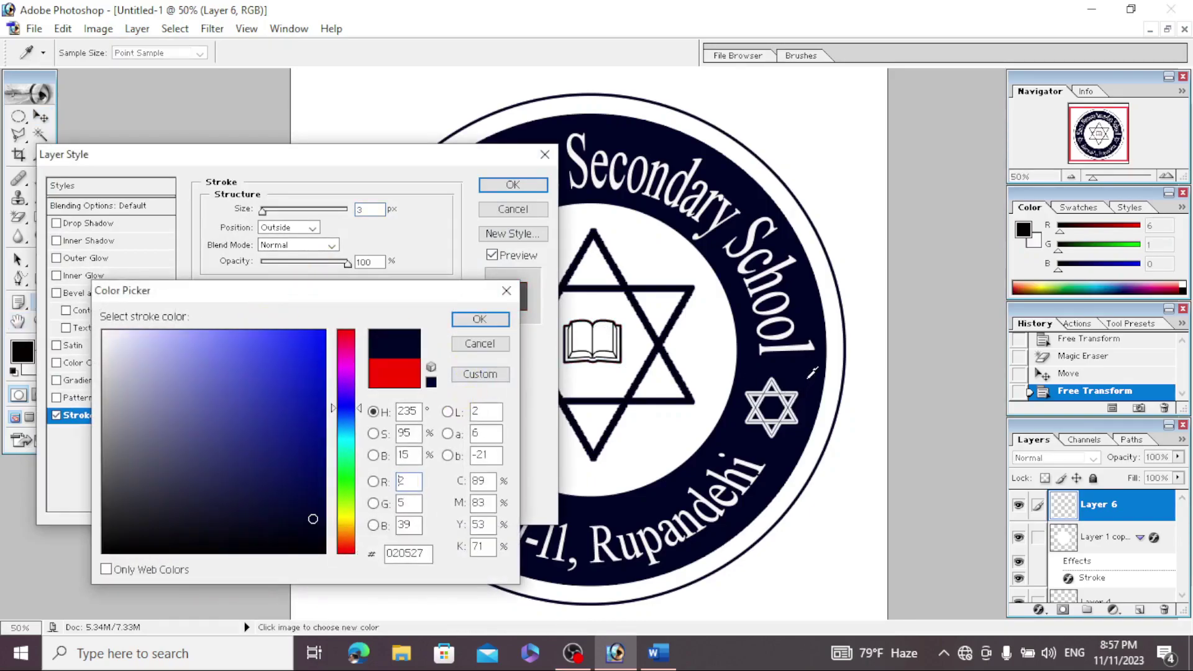
click(487, 320)
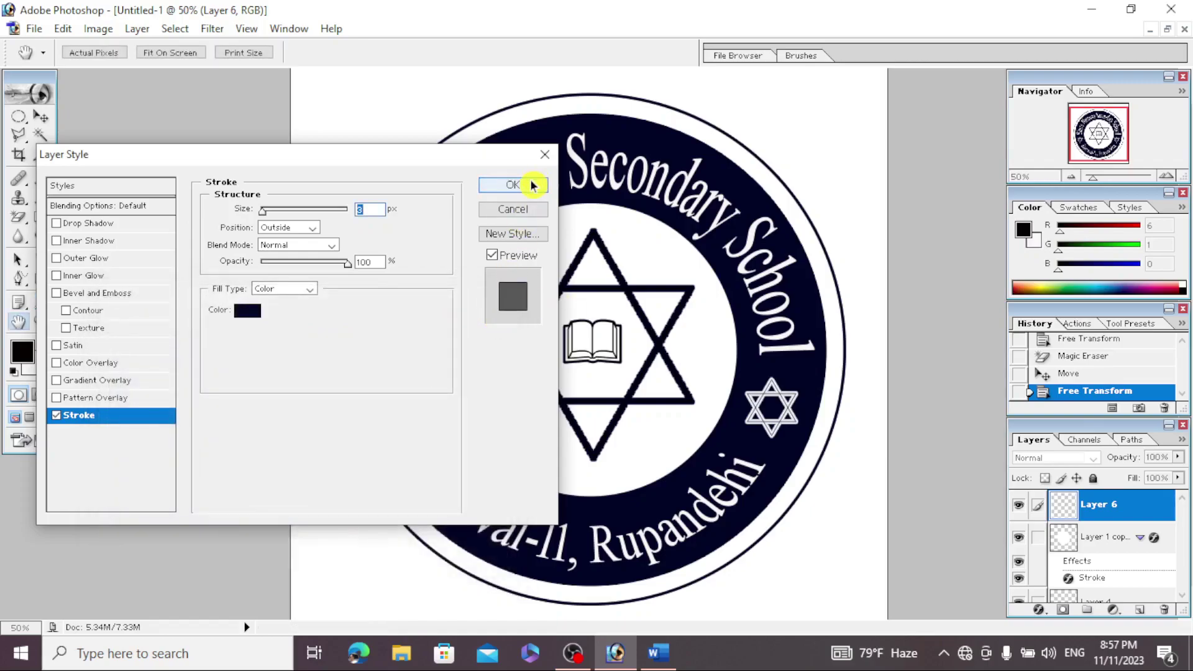
click(513, 185)
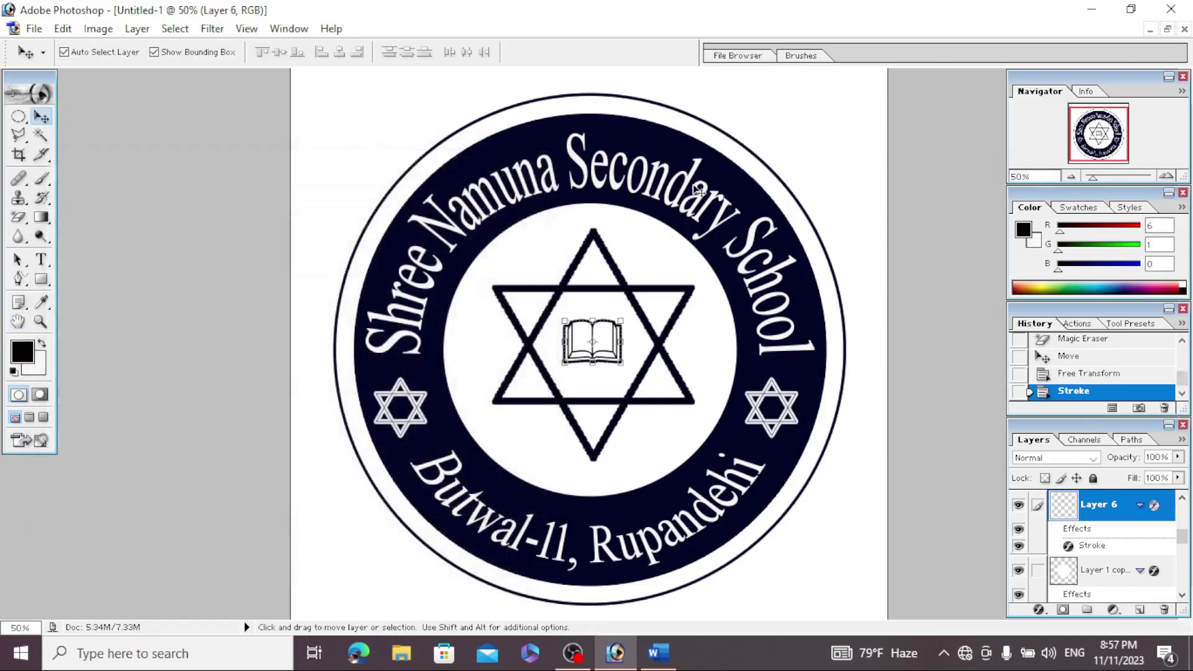
click(870, 255)
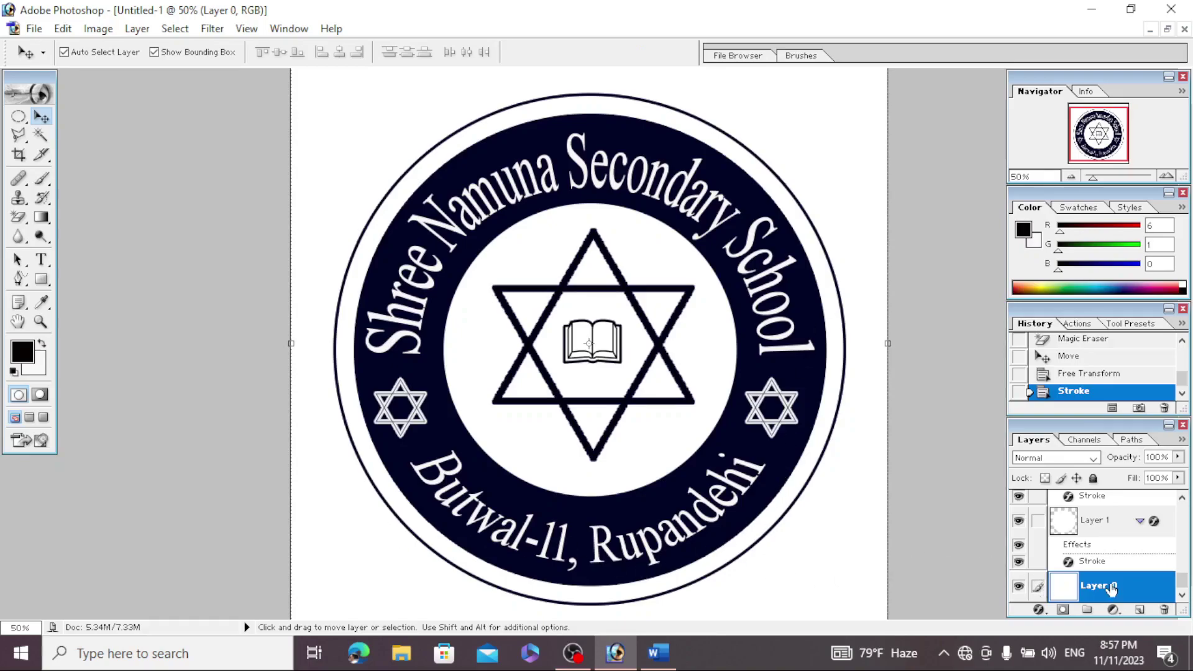
Step: Turn off Layer 0's visibility so the white background disappears and transparency shows
click(1180, 584)
drag(1180, 584, 1183, 595)
click(1017, 587)
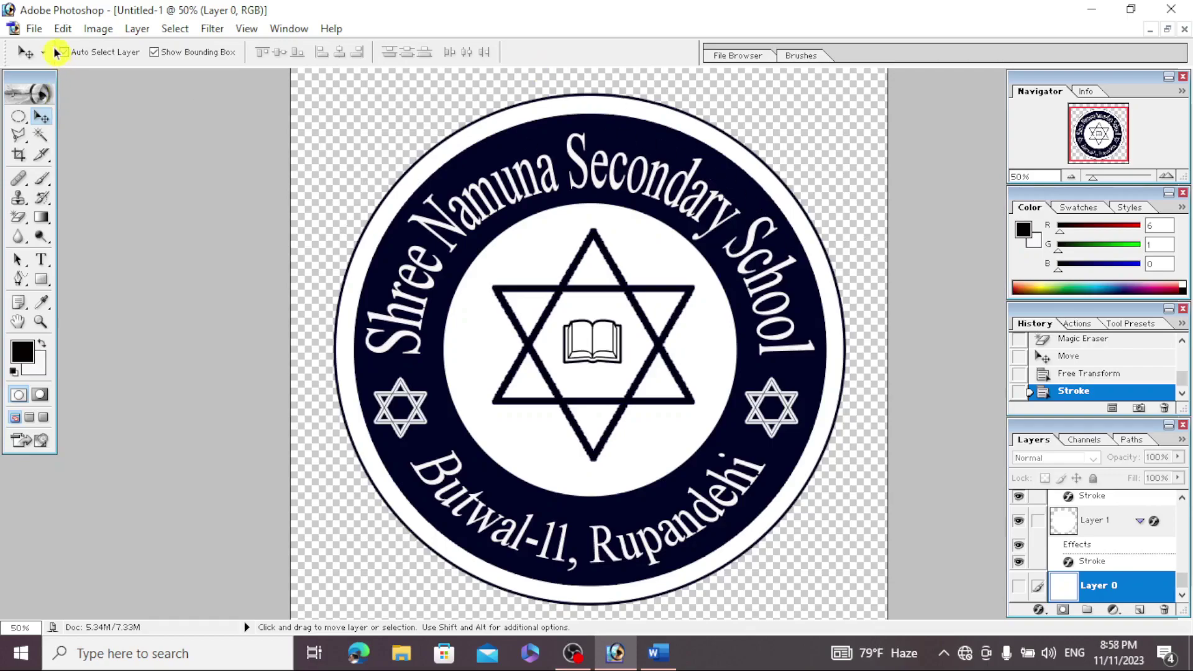
Step: Save the logo to the Desktop as Logo-1.png, a non-interlaced PNG
click(31, 29)
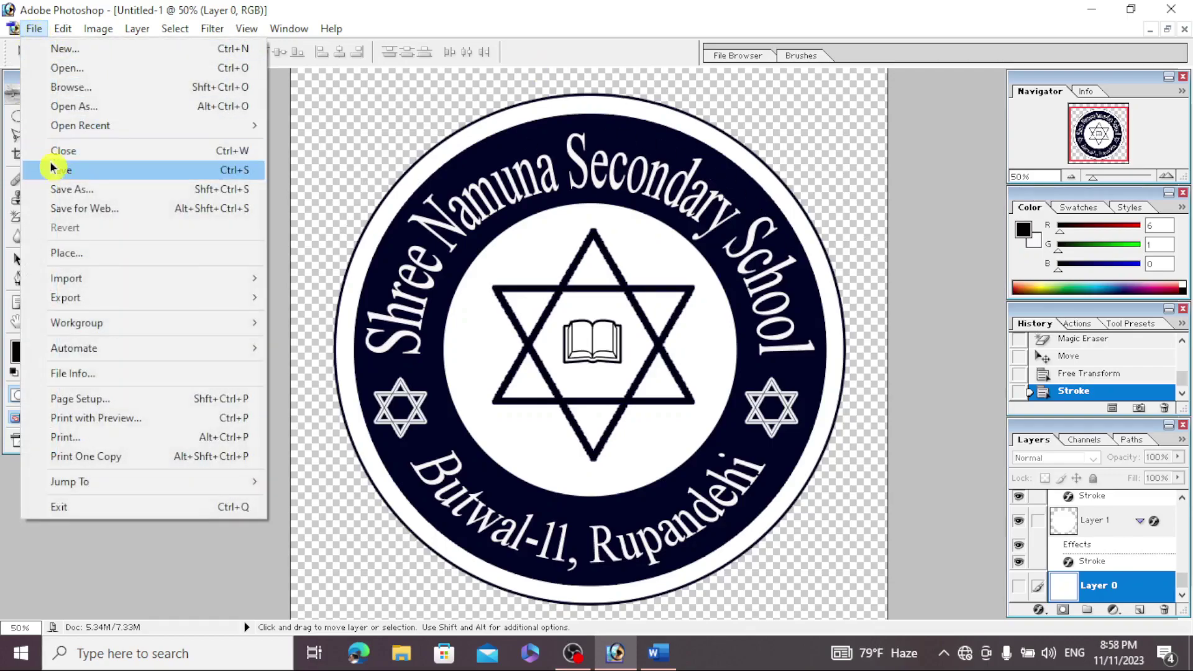
click(63, 195)
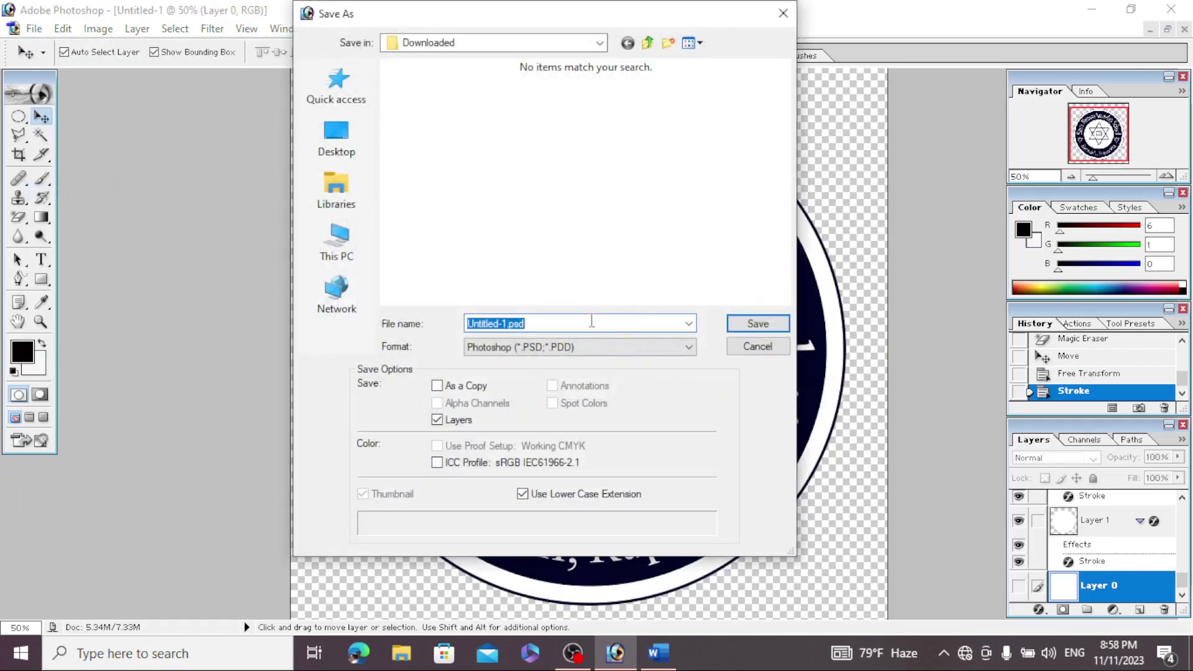
click(343, 147)
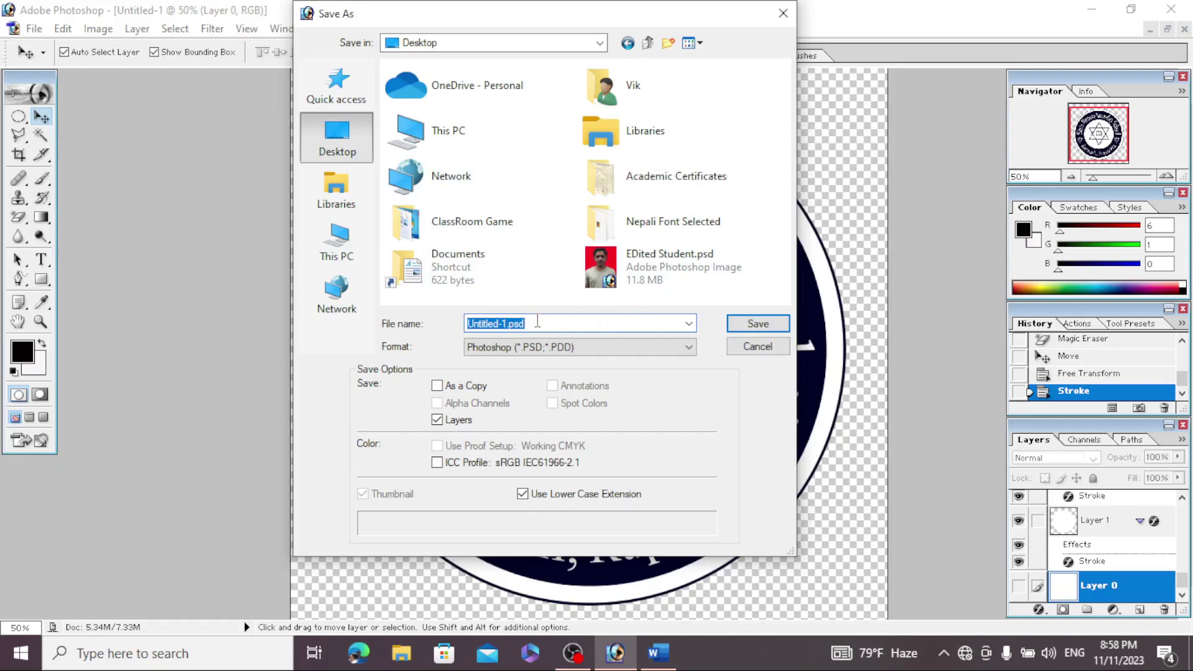
text(Logo-1)
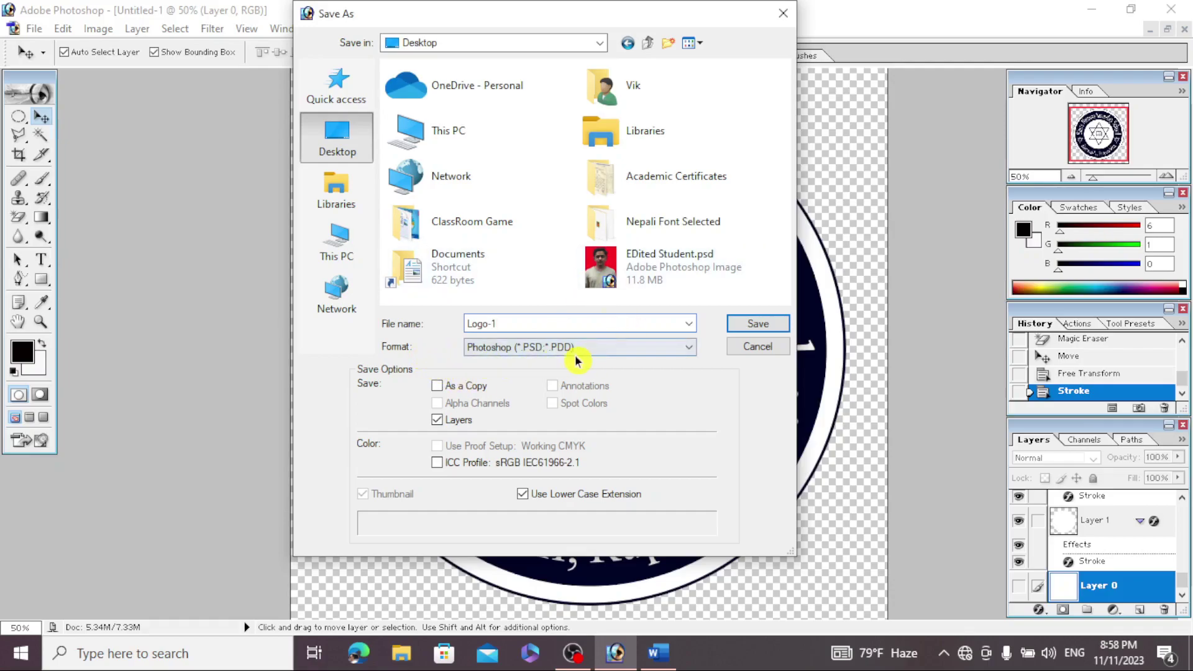
click(633, 348)
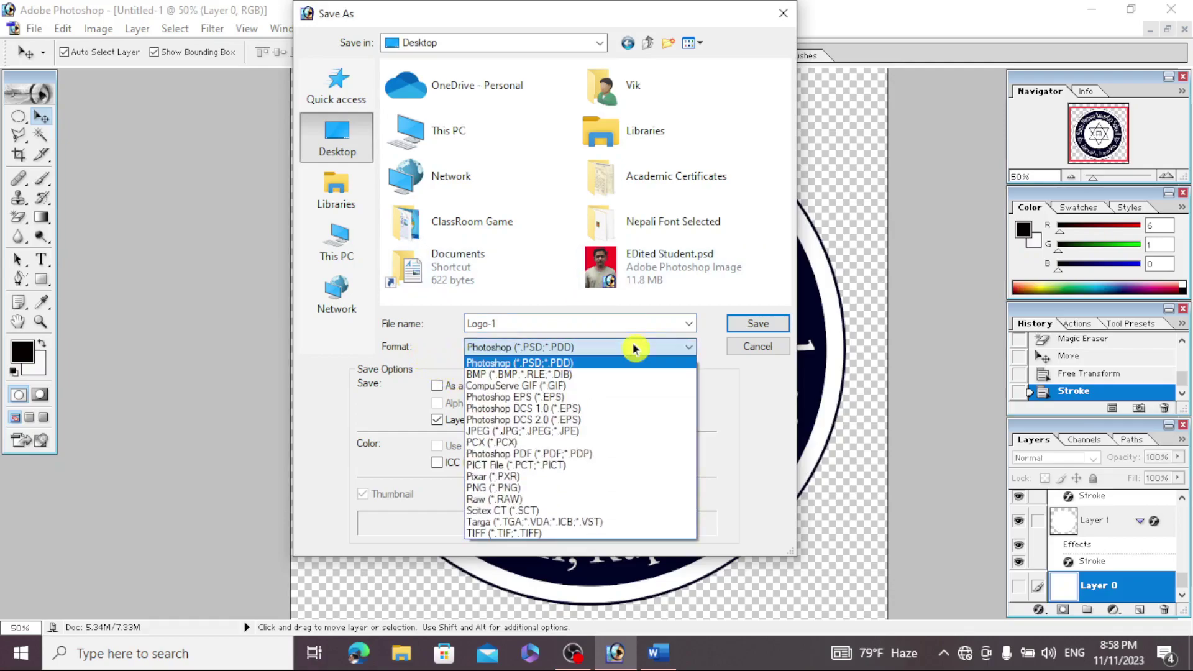
click(525, 489)
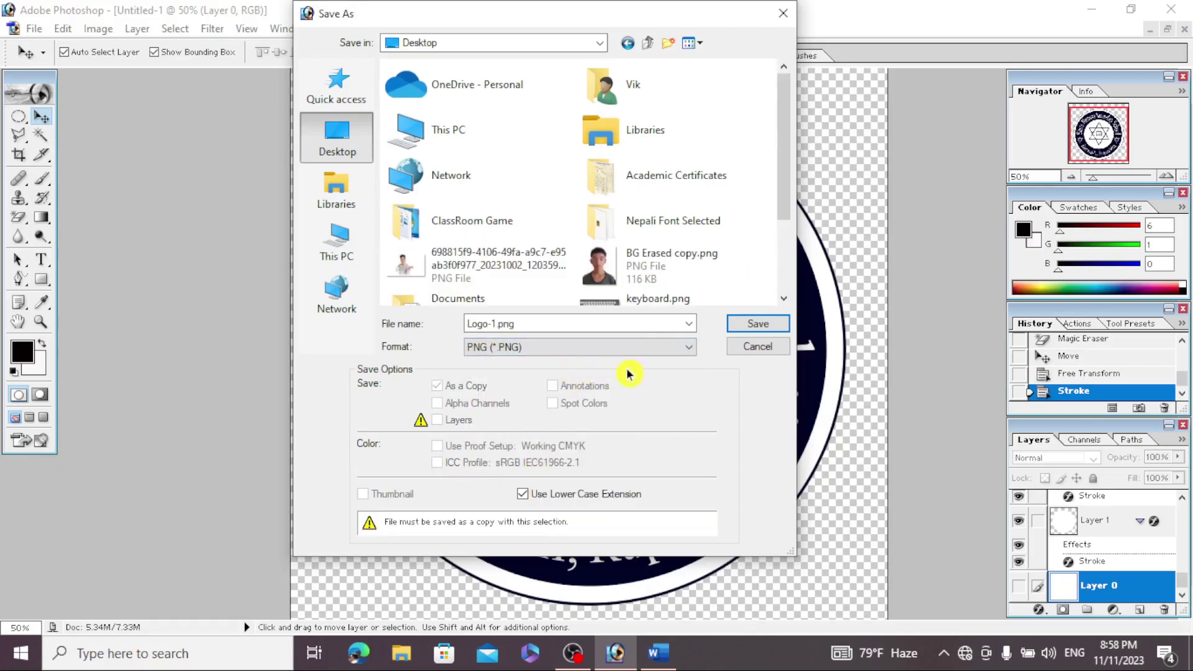
click(762, 321)
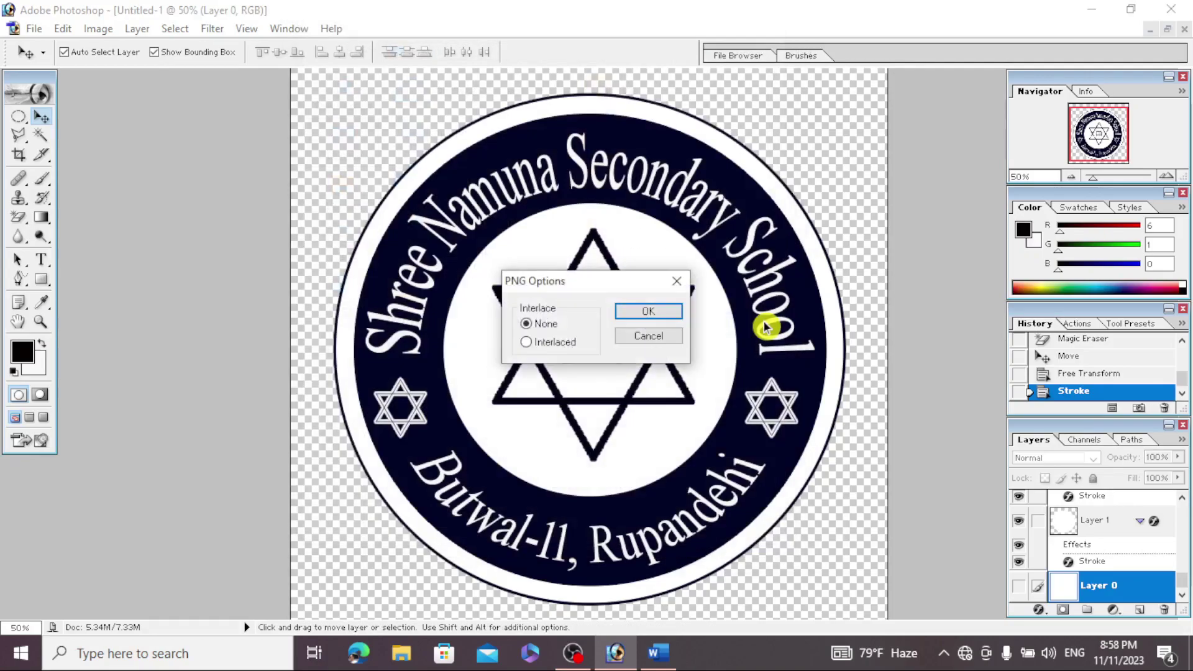
click(634, 314)
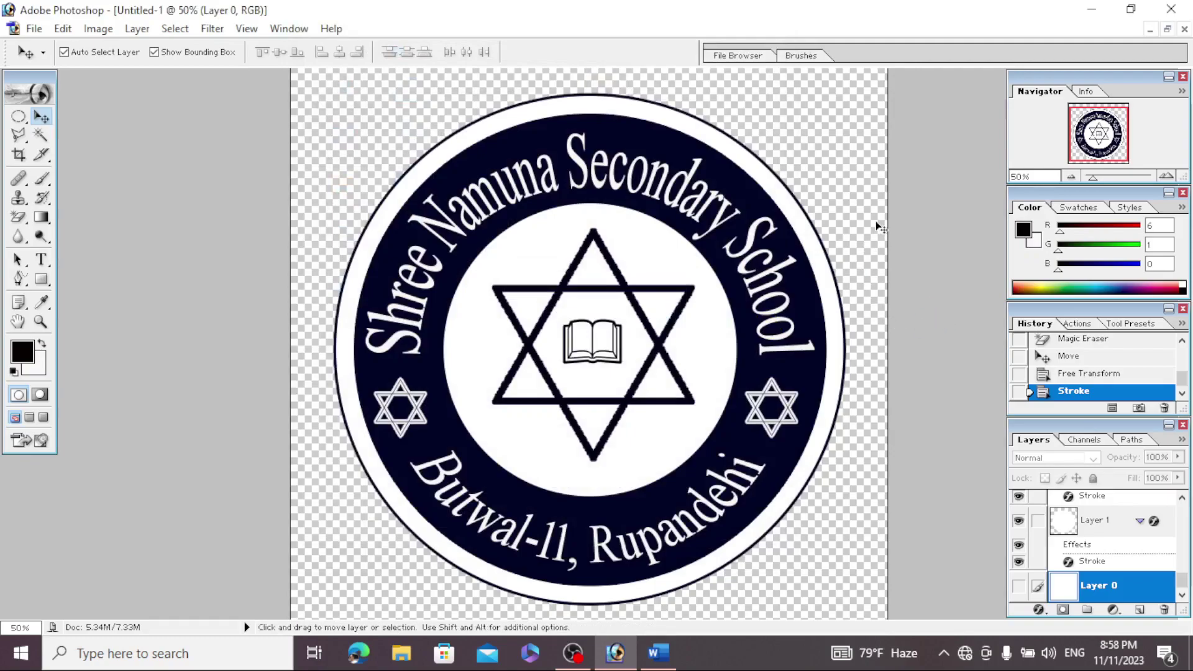